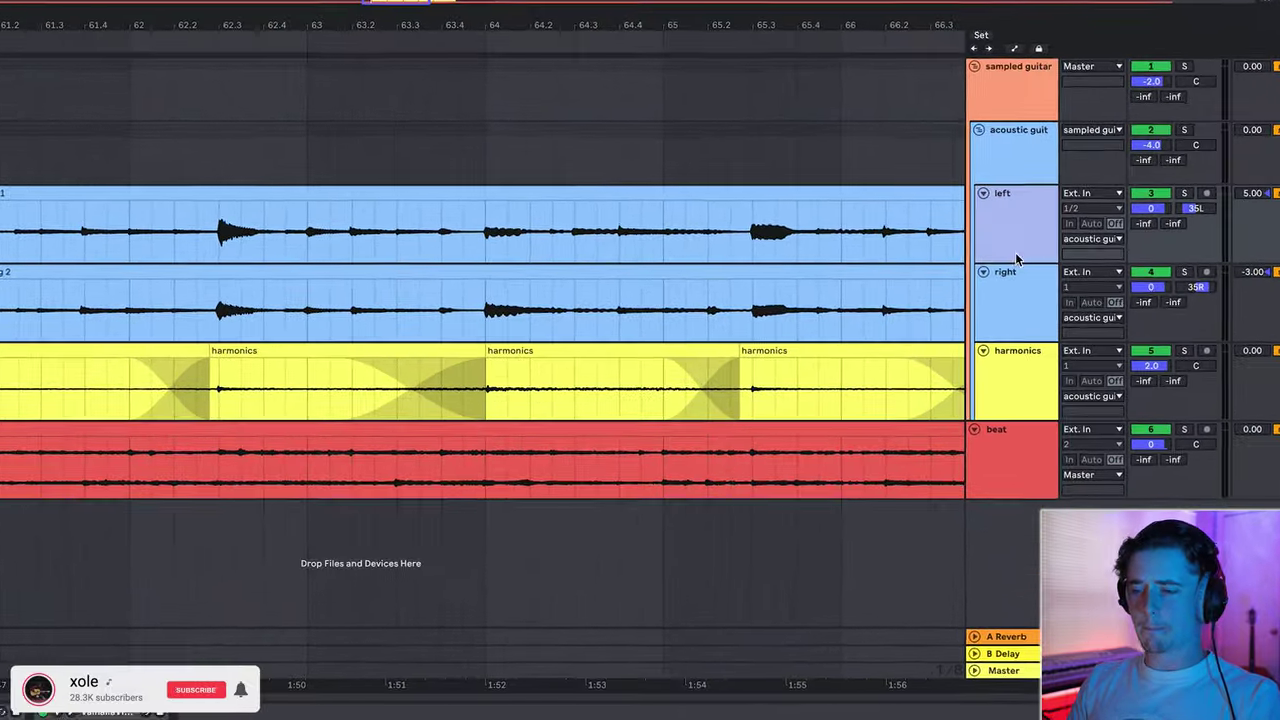
# Solo the left and right guitar tracks together, then solo only the harmonics track
pyautogui.click(1201, 199)
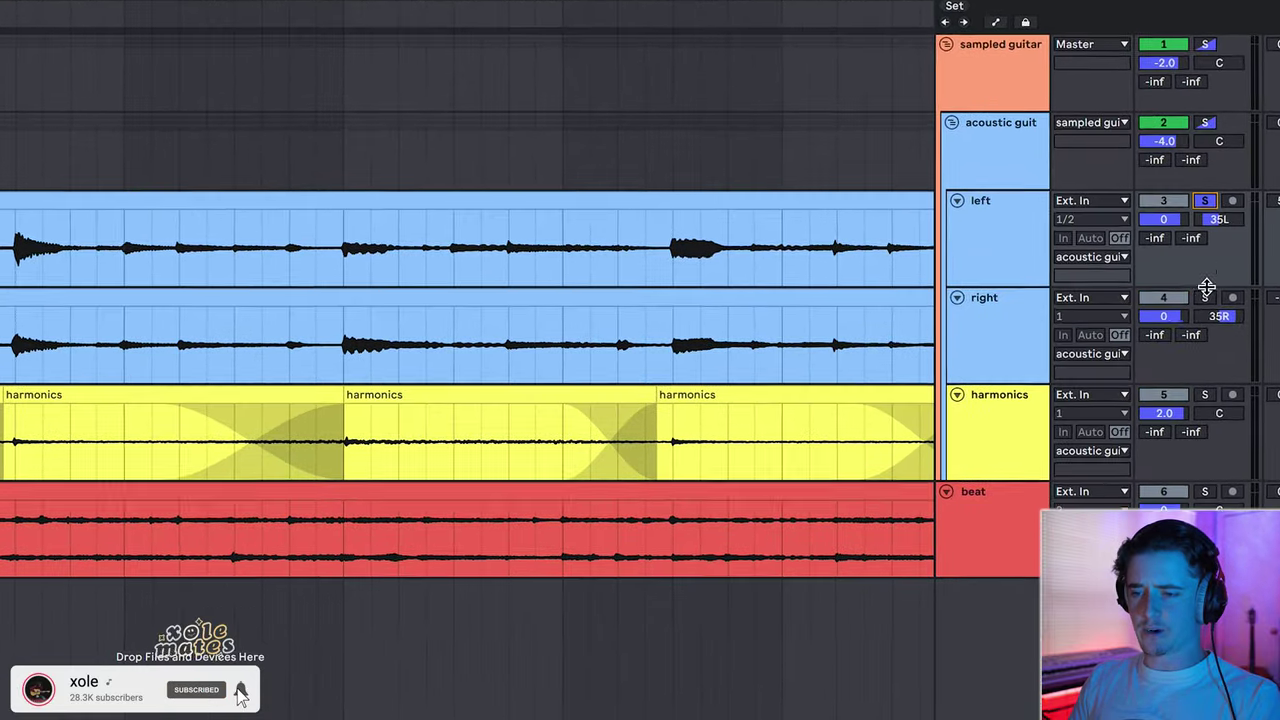
pyautogui.click(1201, 291)
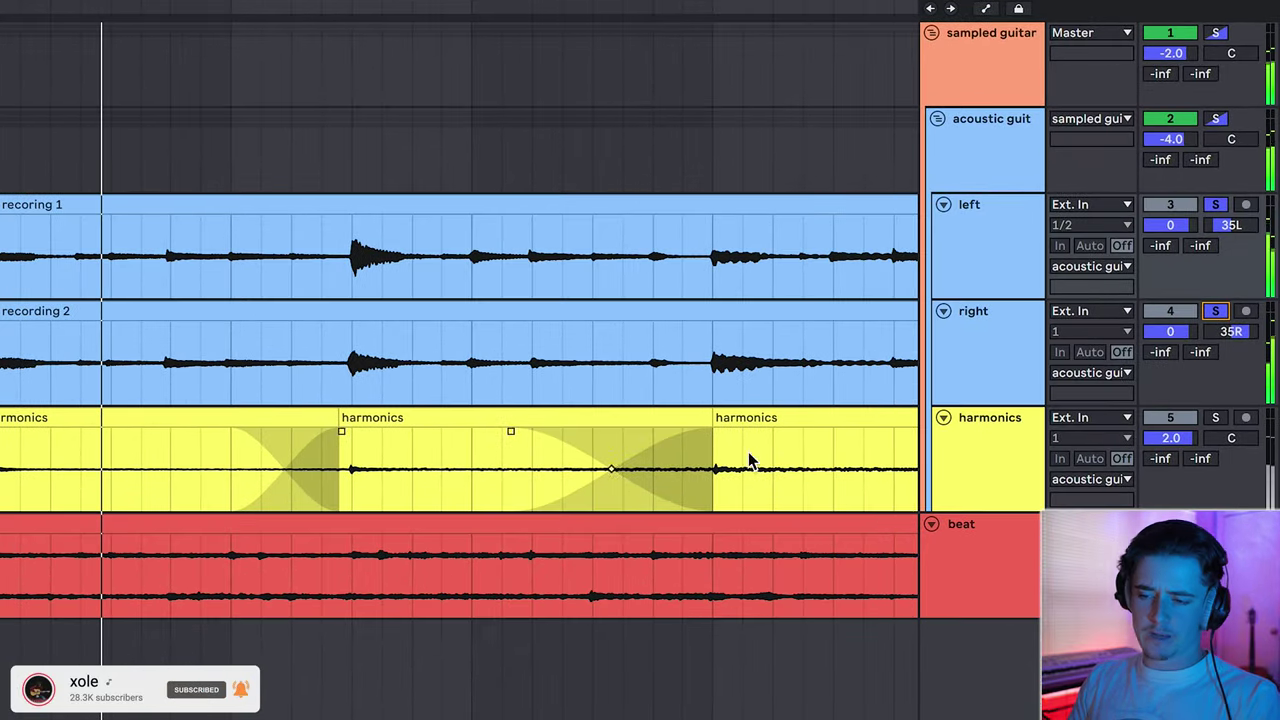
pyautogui.click(1213, 418)
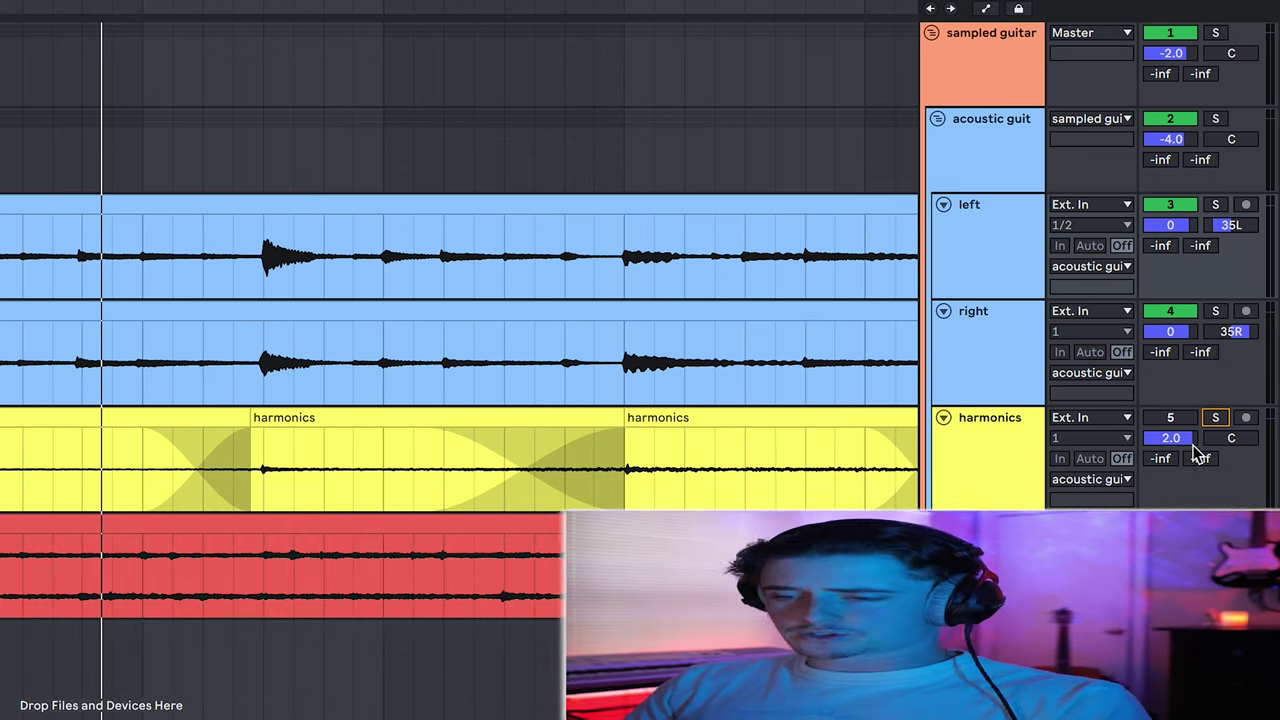
# Select the right guitar track and fold both the right and harmonics tracks
pyautogui.click(1037, 343)
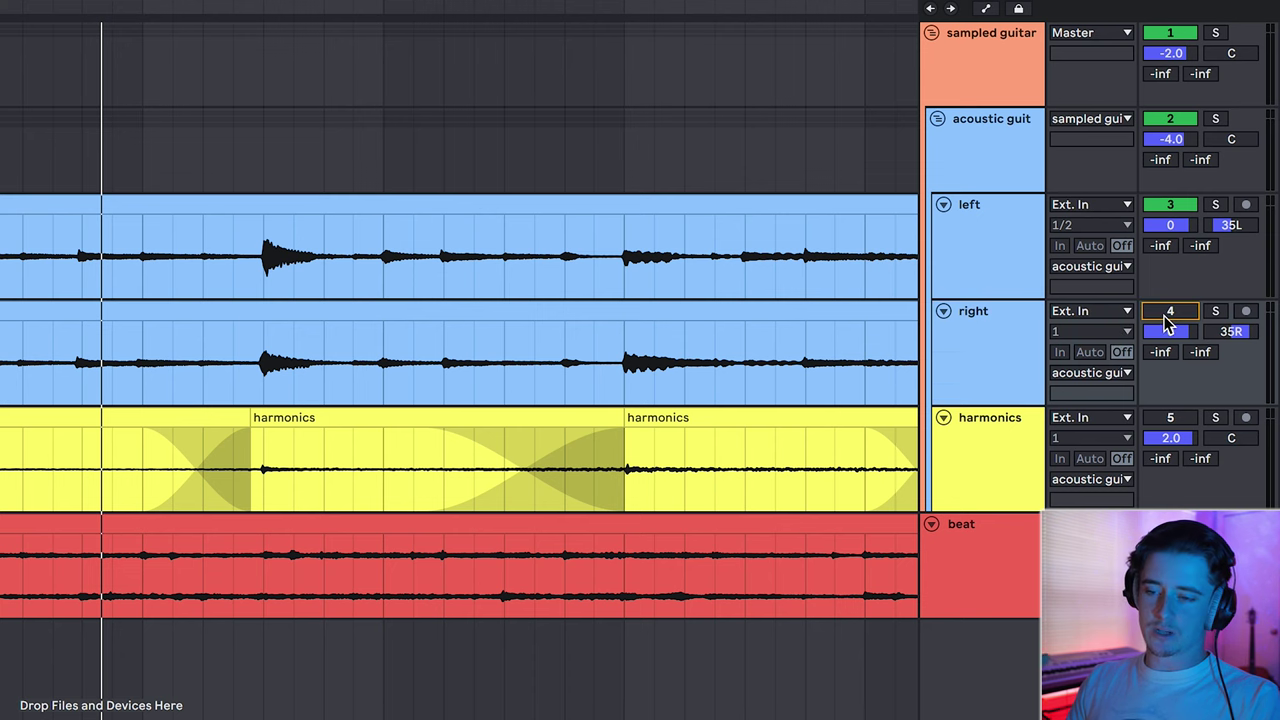
pyautogui.click(943, 312)
pyautogui.click(943, 334)
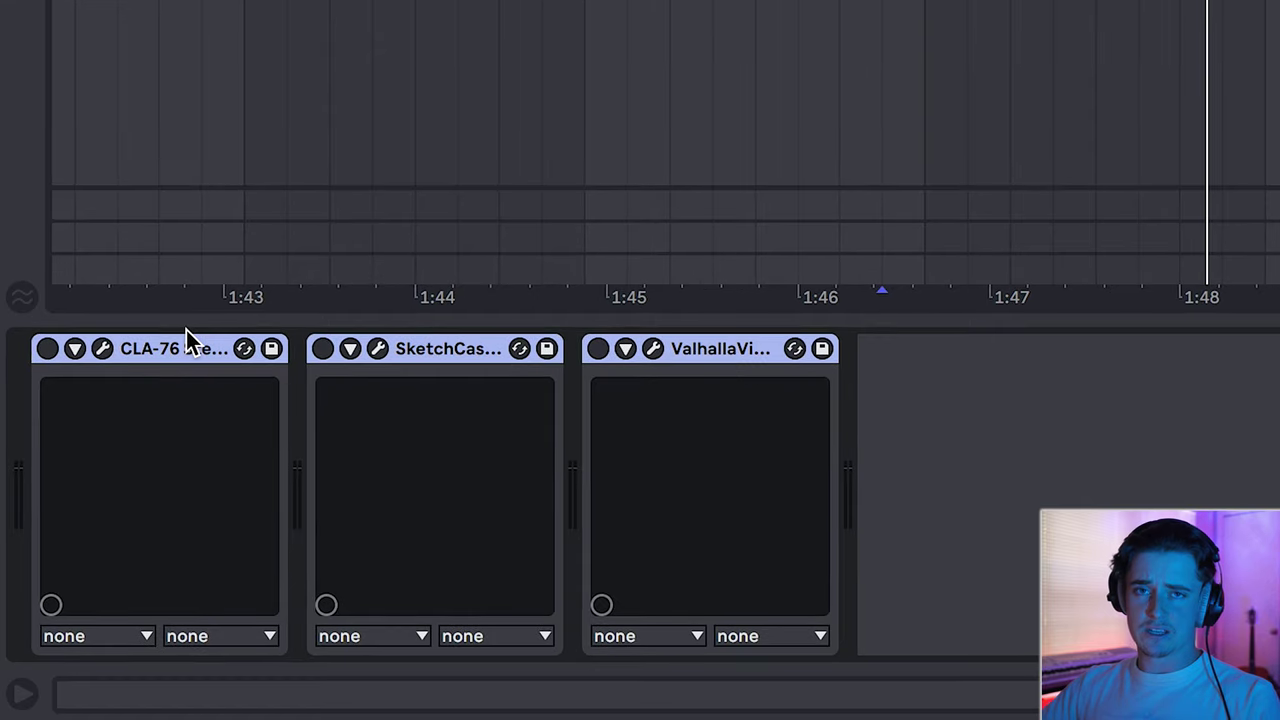
pyautogui.click(177, 346)
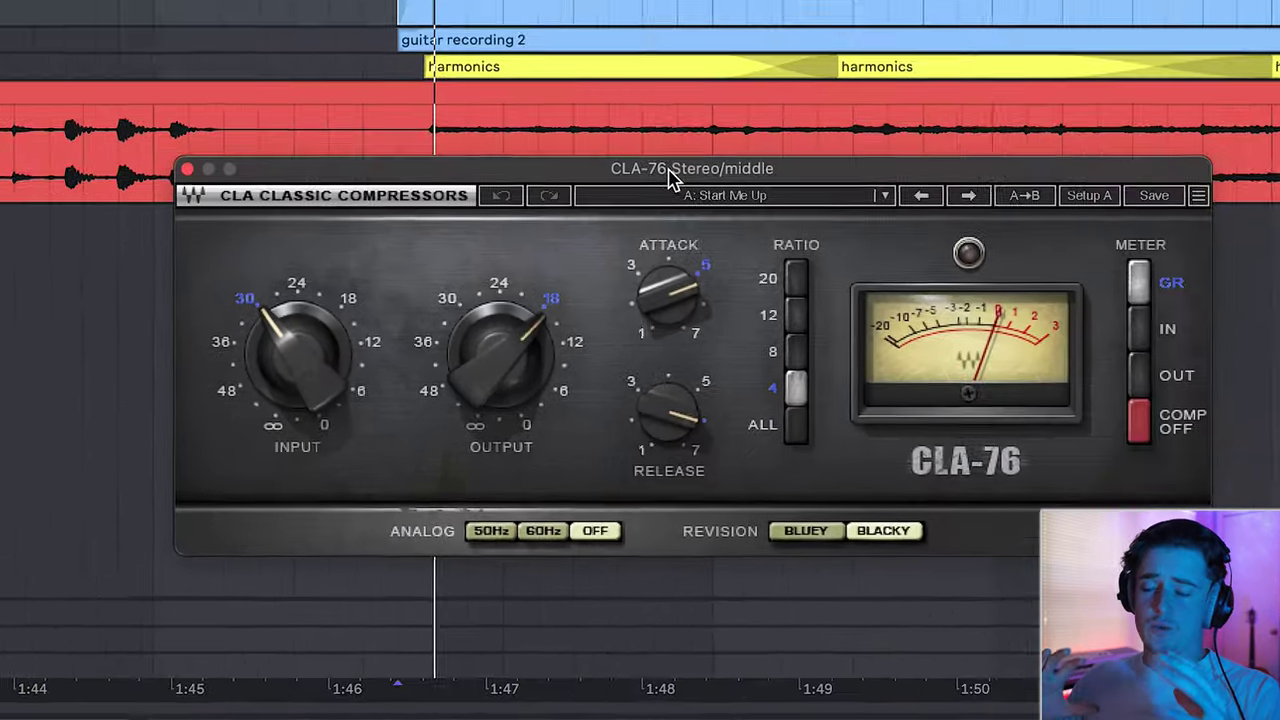
pyautogui.hscroll(5, 643, 92)
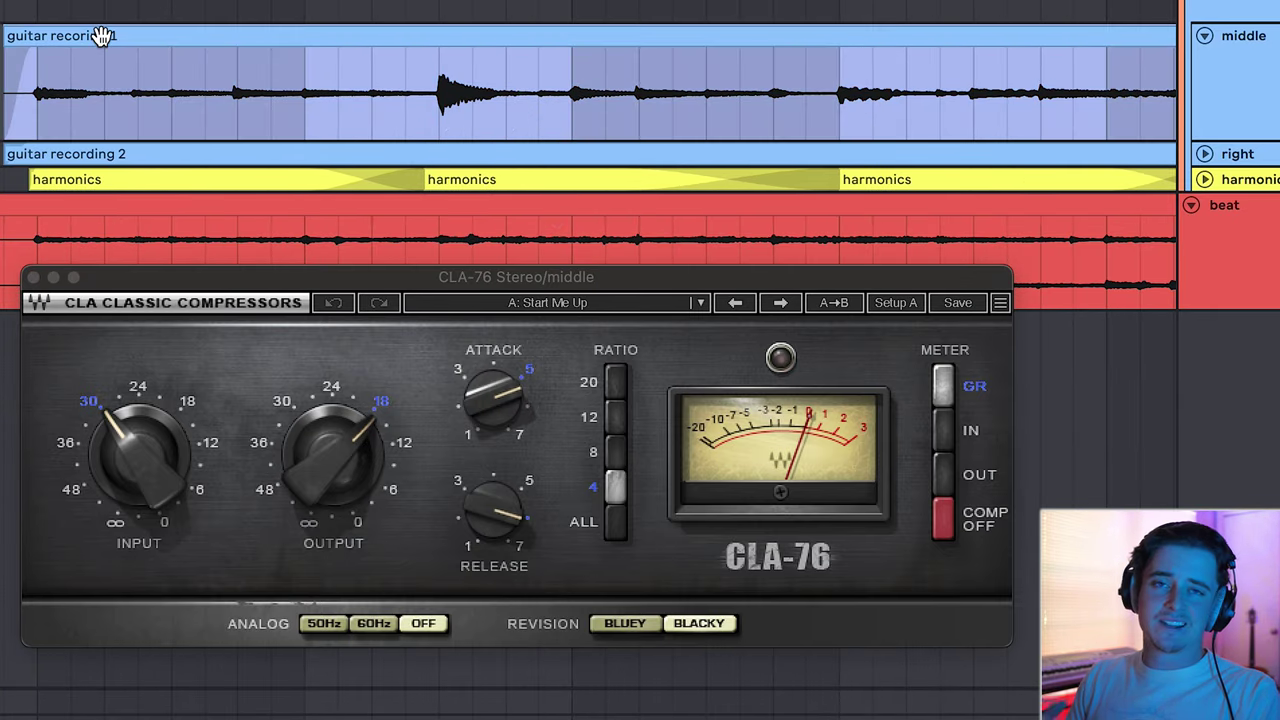
pyautogui.hscroll(-4, 104, 40)
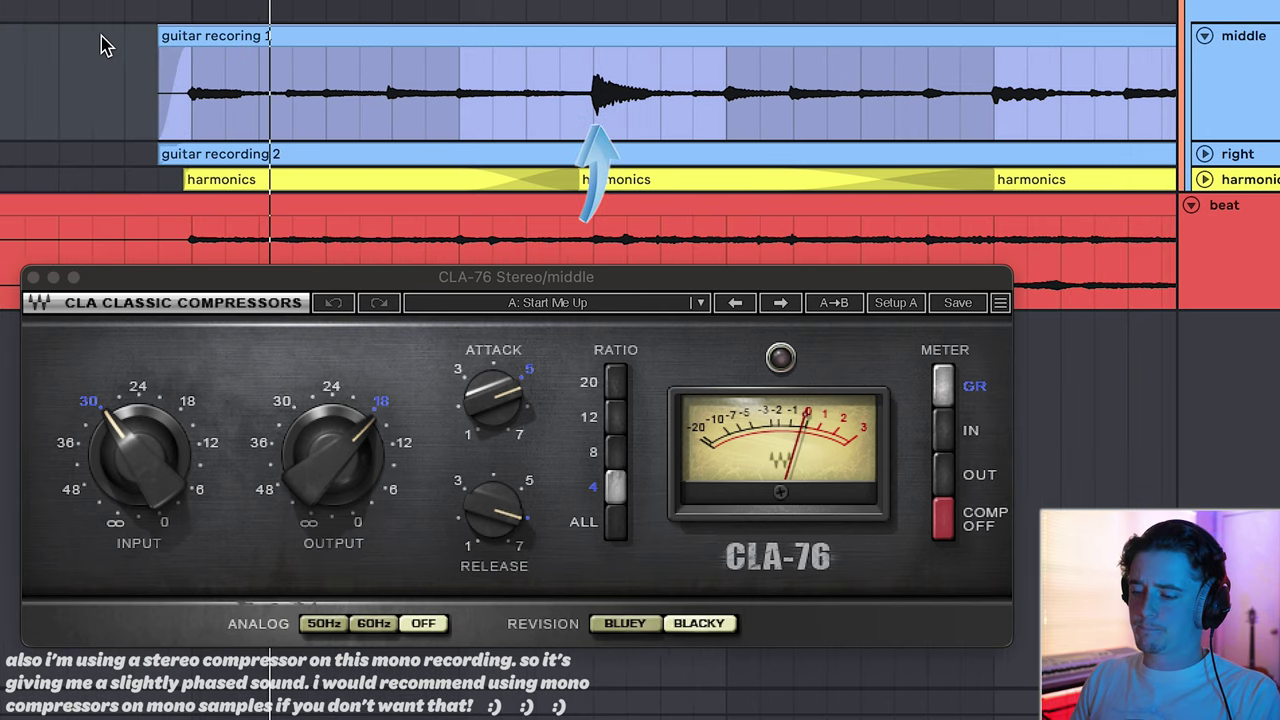
pyautogui.hscroll(2, 102, 38)
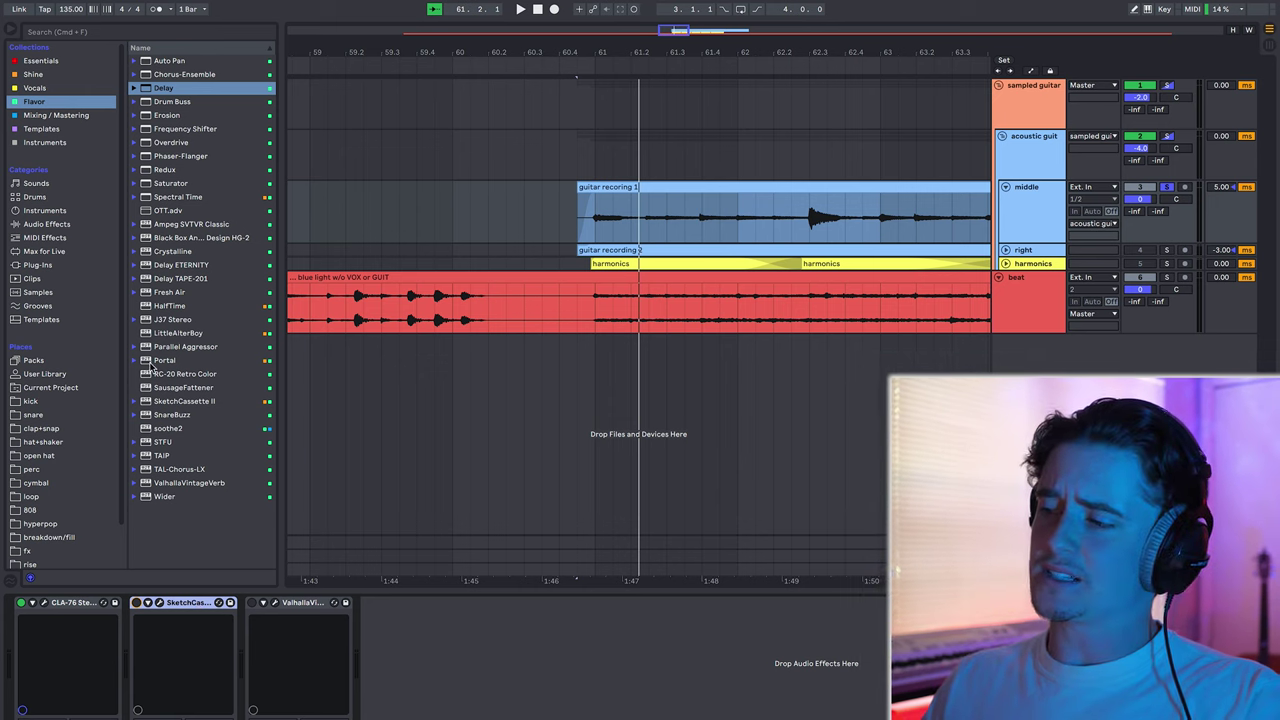
# Add Pro-Q 3 from Essentials to the middle track's effect chain and reopen its window
pyautogui.click(40, 60)
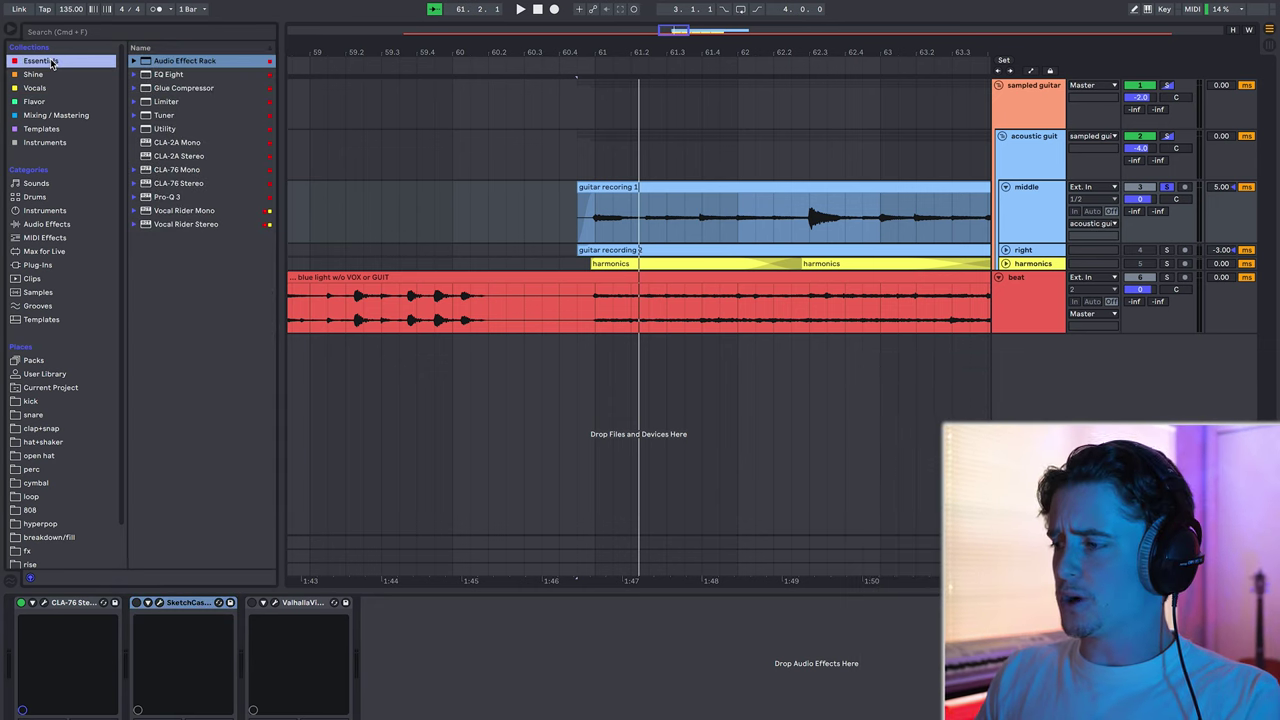
pyautogui.moveTo(167, 197)
pyautogui.mouseDown()
pyautogui.moveTo(208, 651)
pyautogui.moveTo(140, 680)
pyautogui.moveTo(160, 650)
pyautogui.mouseUp()
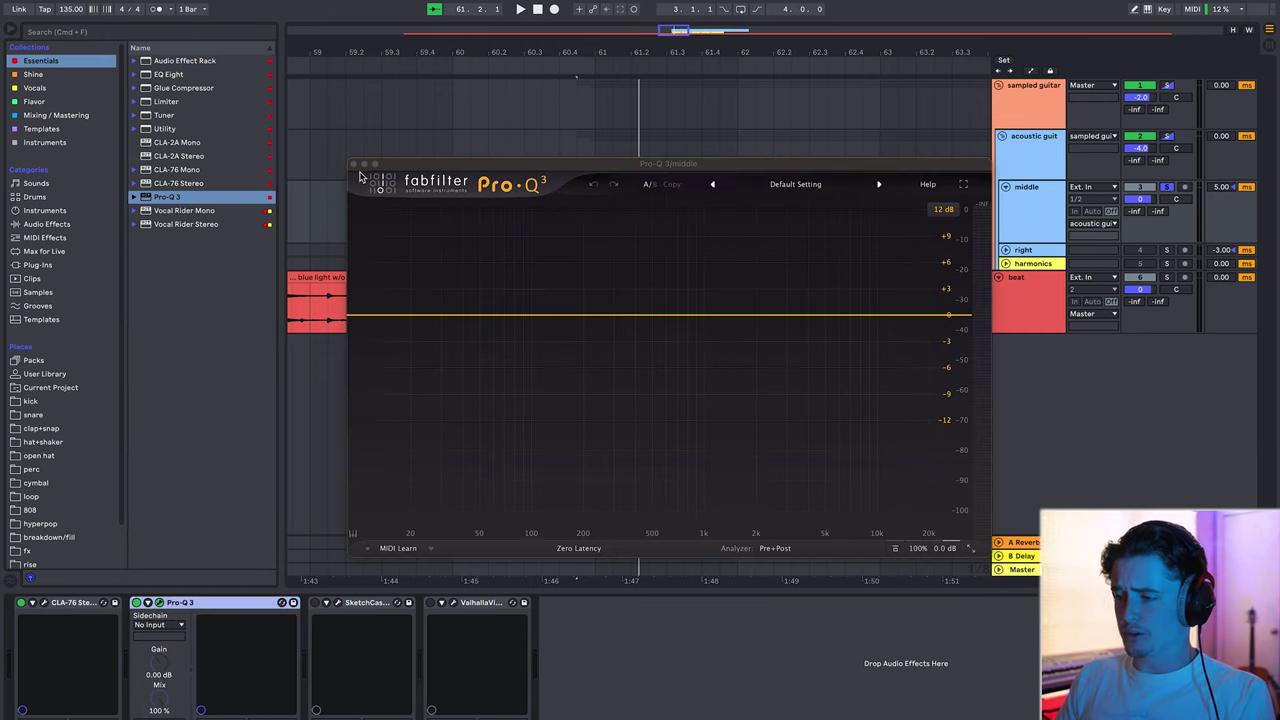
pyautogui.click(355, 164)
pyautogui.press('super+alt+p')
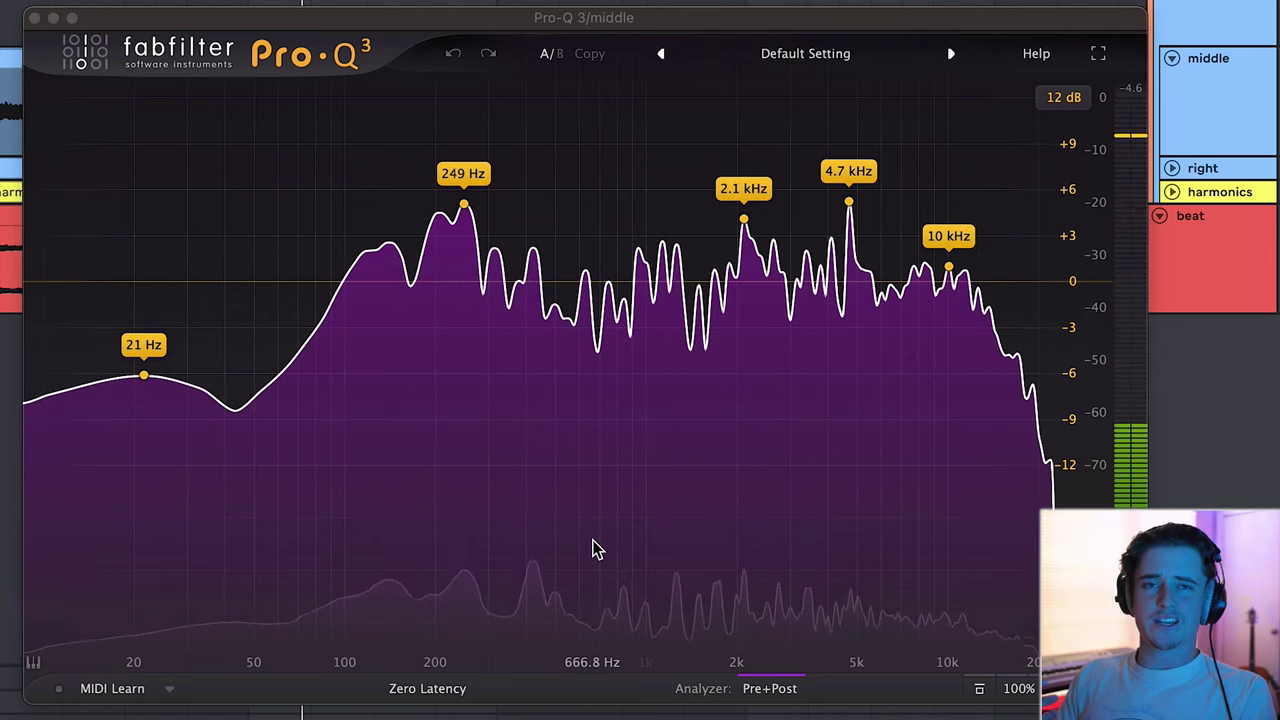
# Create a dynamic bell band at 249 Hz and deepen its cut
pyautogui.moveTo(463, 215); pyautogui.dragTo(463, 284)
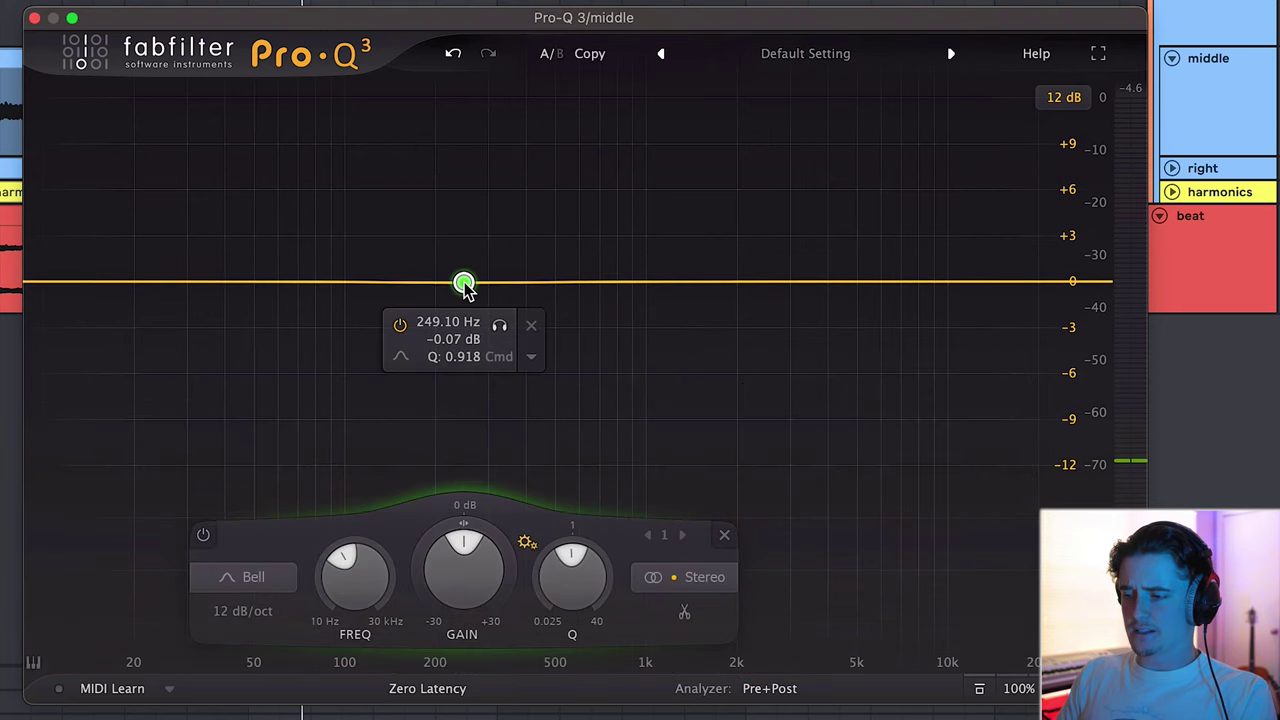
pyautogui.rightClick(464, 284)
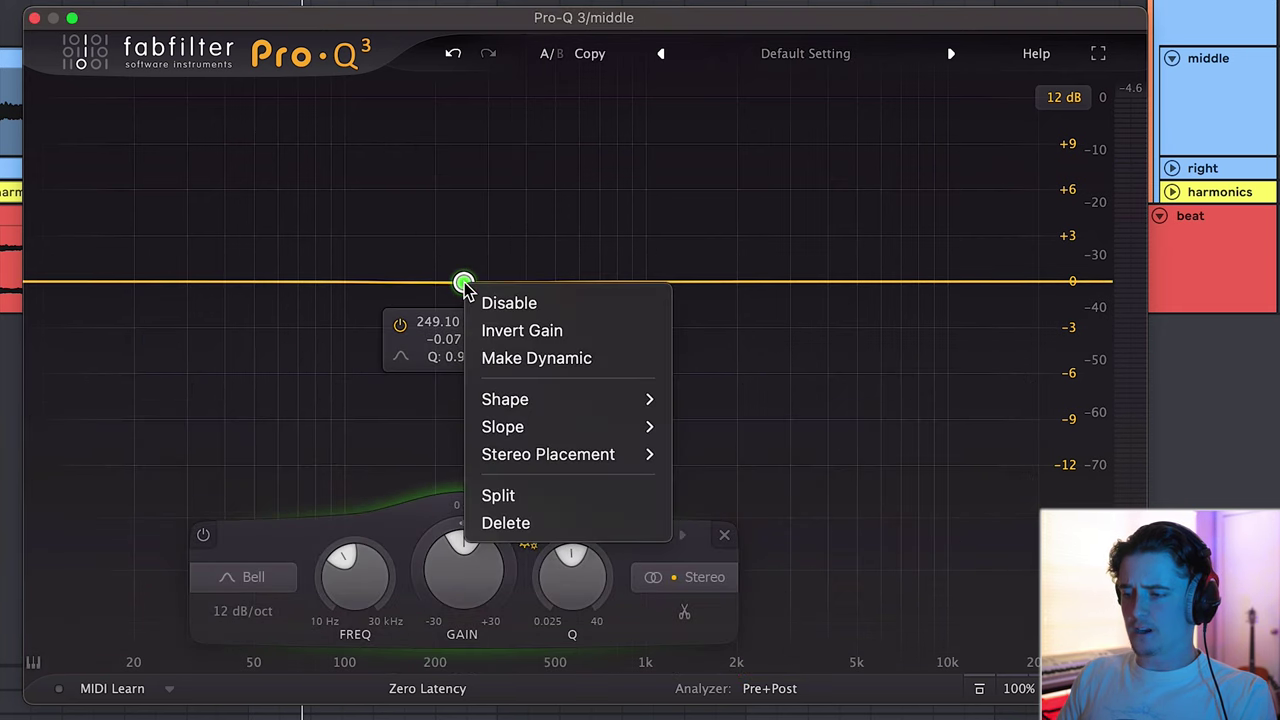
pyautogui.click(549, 360)
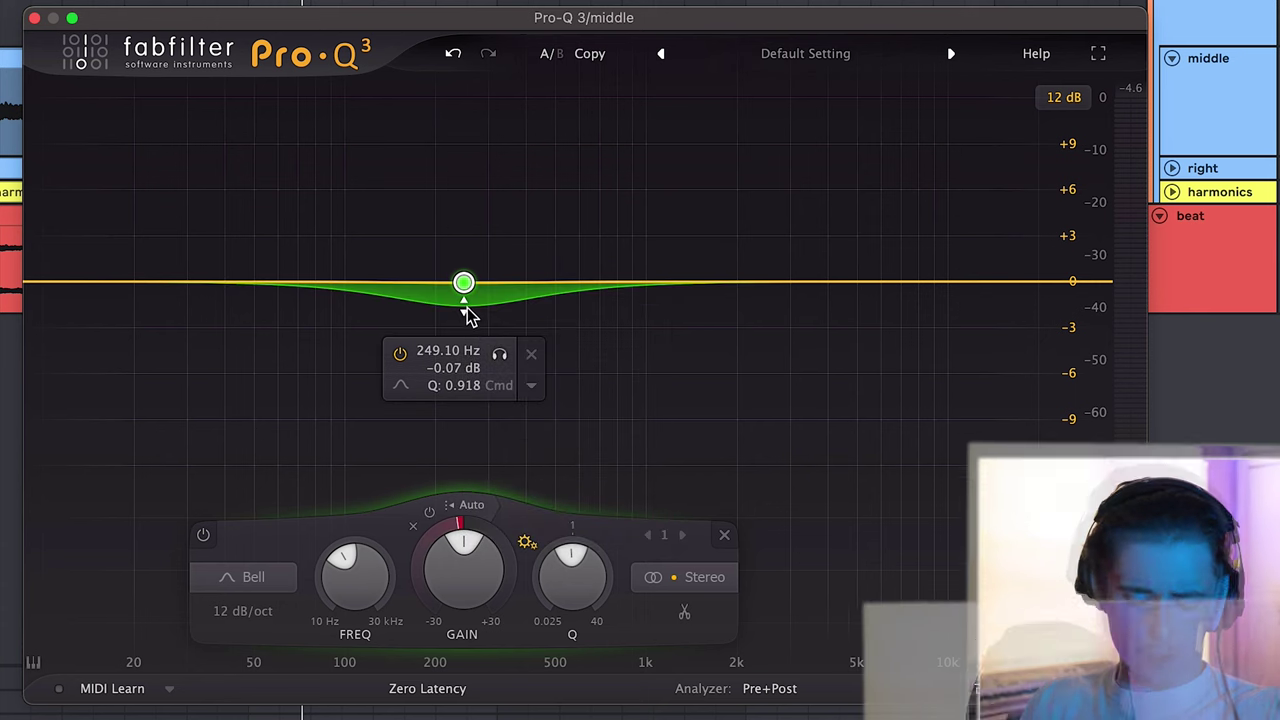
pyautogui.moveTo(470, 316); pyautogui.dragTo(471, 345)
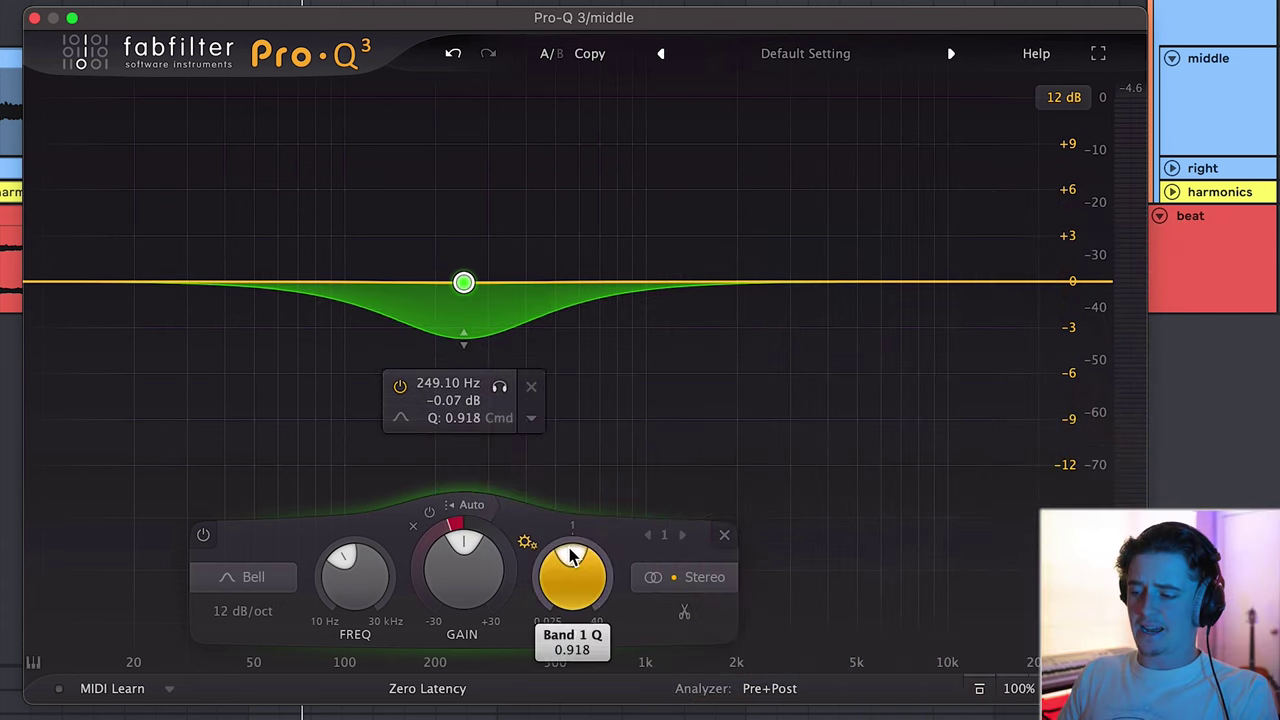
pyautogui.scroll(5, 600, 560)
pyautogui.scroll(-1, 572, 548)
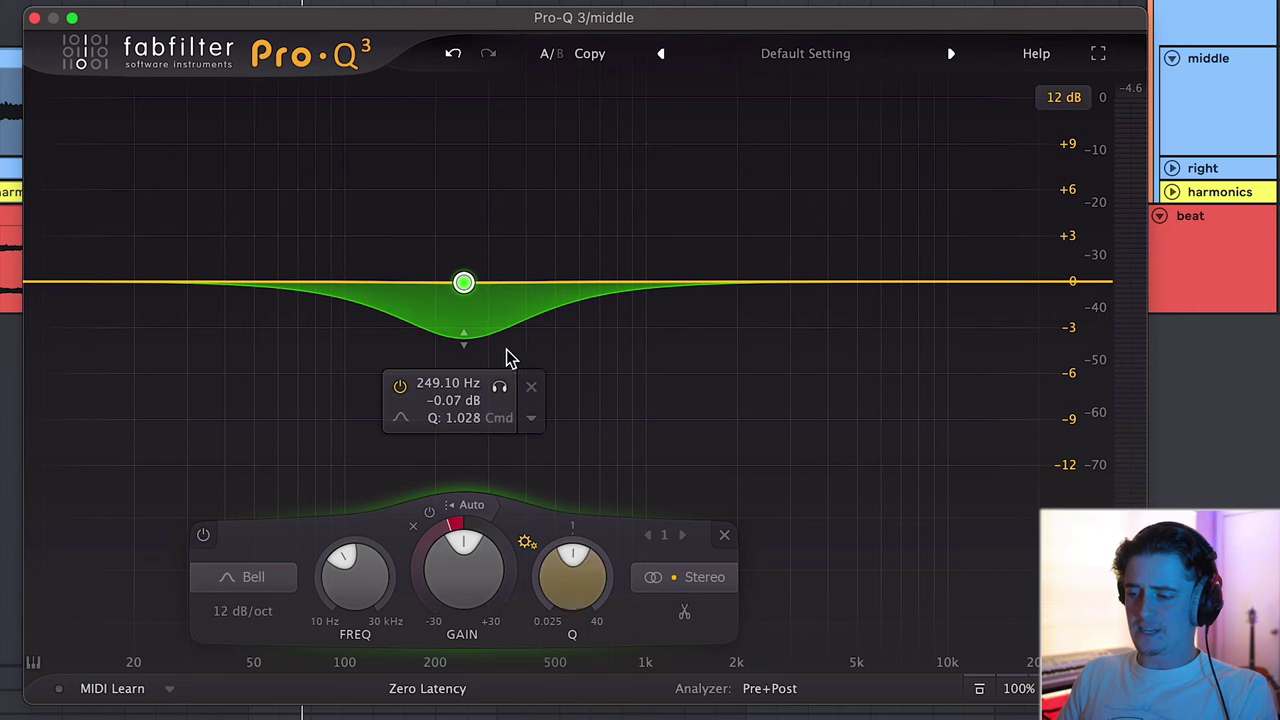
pyautogui.scroll(2, 587, 560)
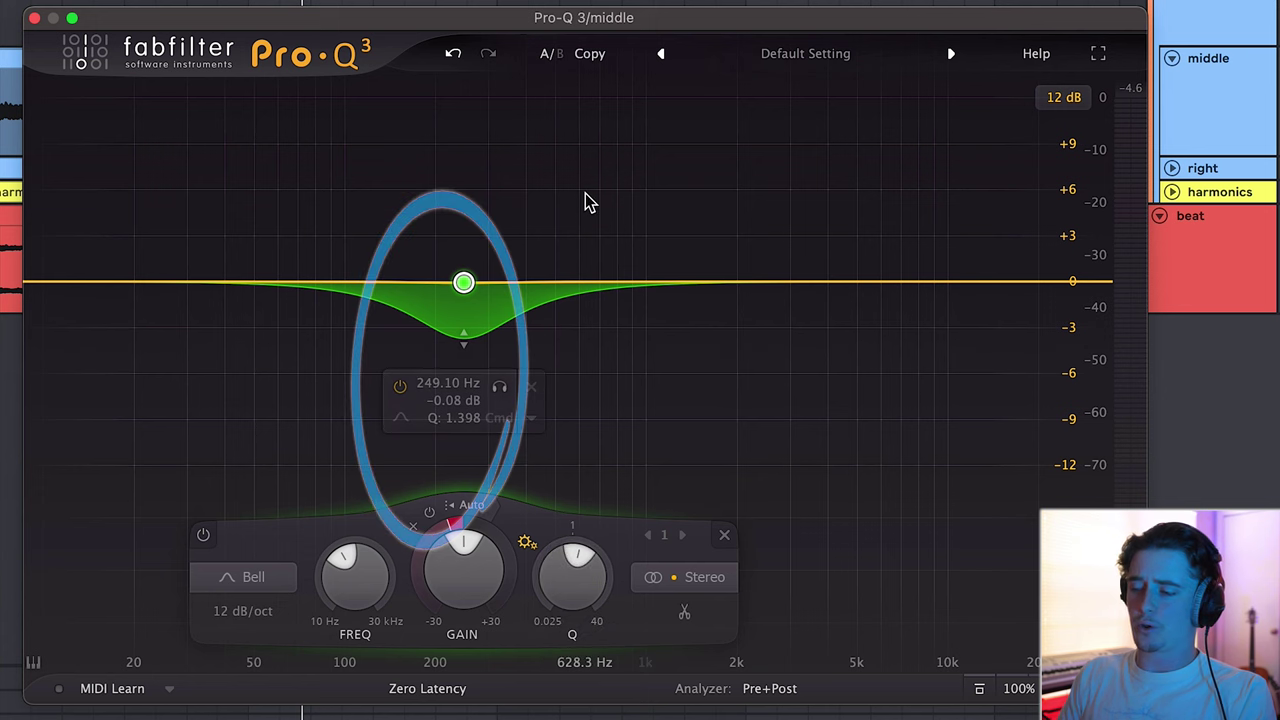
# Play the track and nudge the bell down to about 242 Hz
pyautogui.press('space')
pyautogui.moveTo(508, 251)
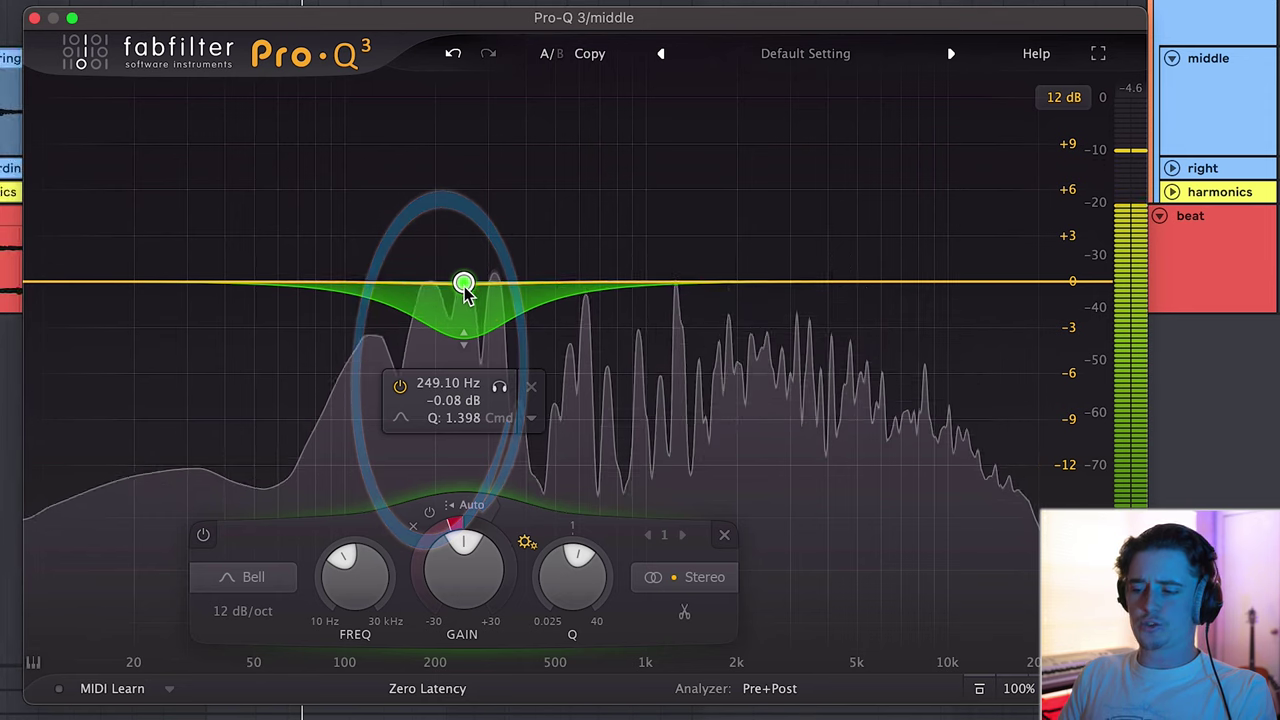
pyautogui.moveTo(464, 285); pyautogui.dragTo(460, 310)
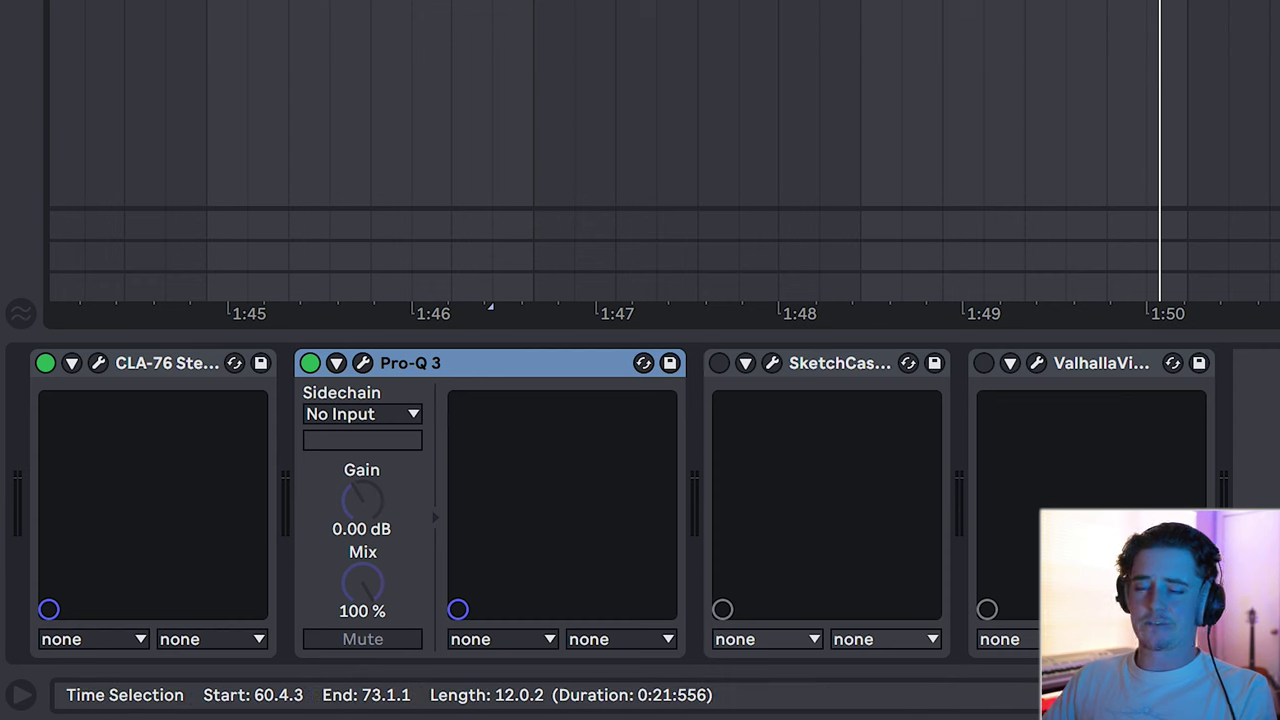
# Step through CLA-76 and Pro-Q 3, then power on SketchCassette II and open its window
pyautogui.click(145, 366)
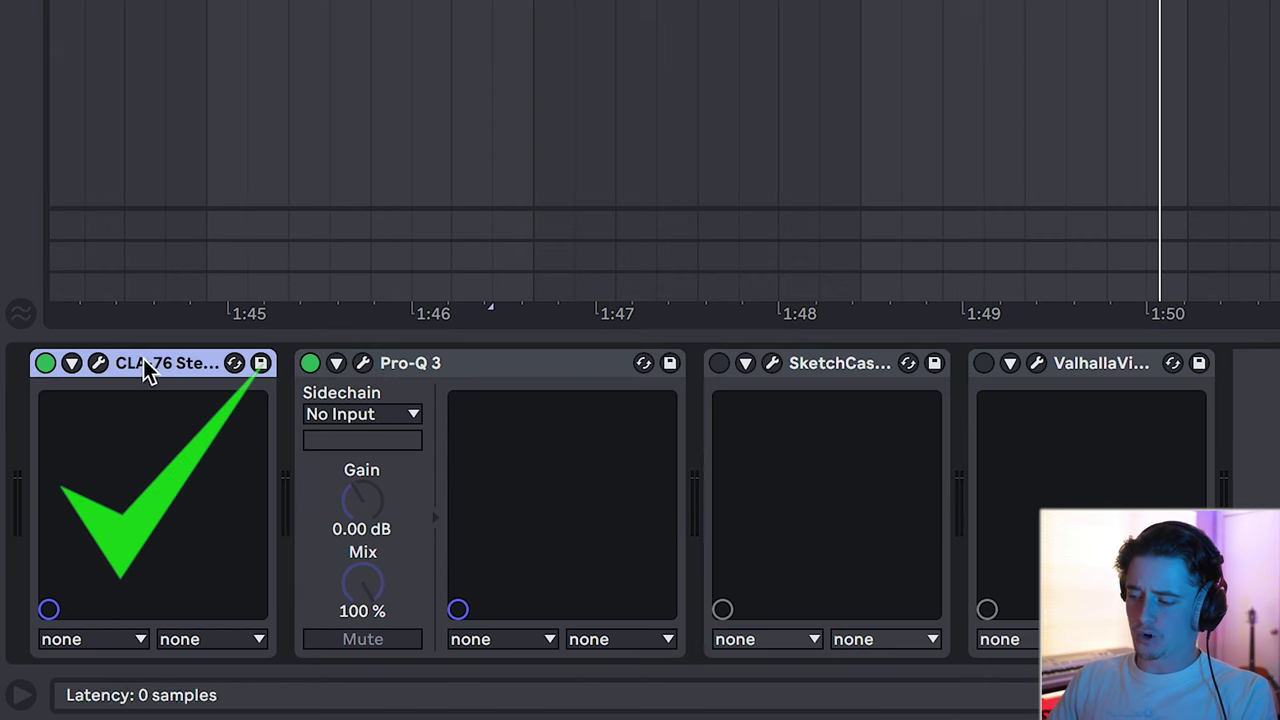
pyautogui.click(466, 372)
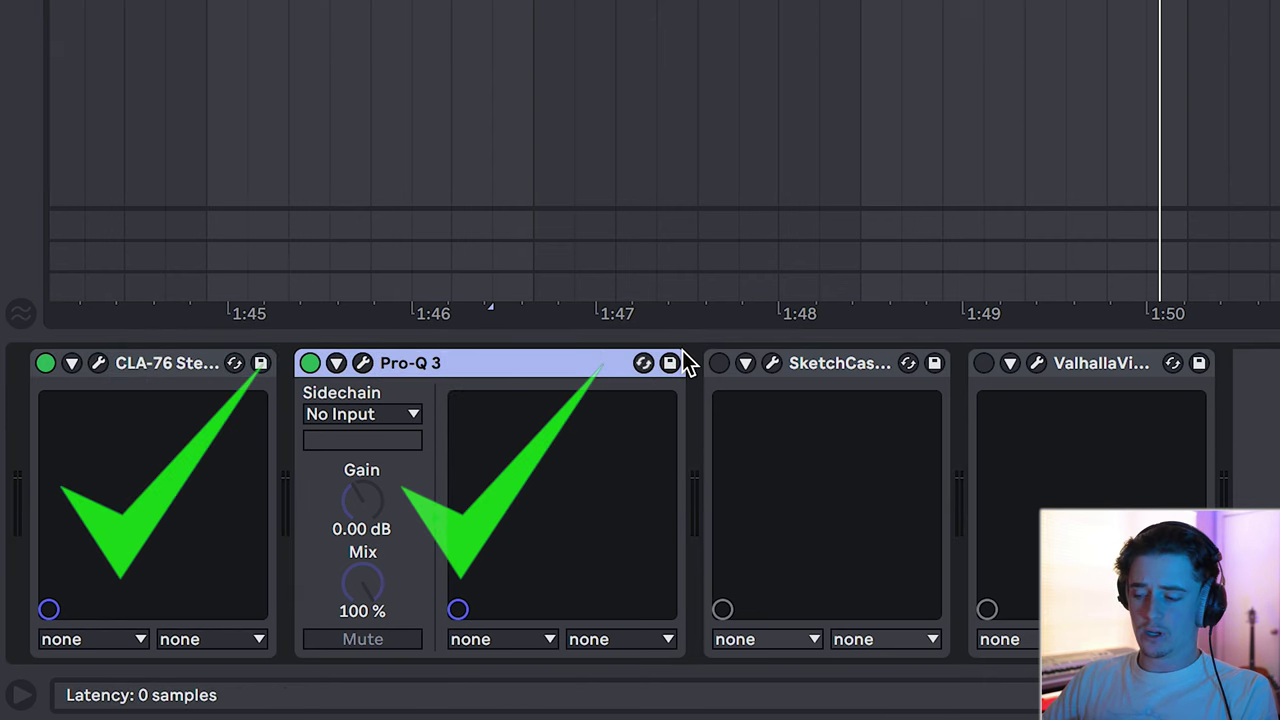
pyautogui.click(816, 366)
pyautogui.click(720, 363)
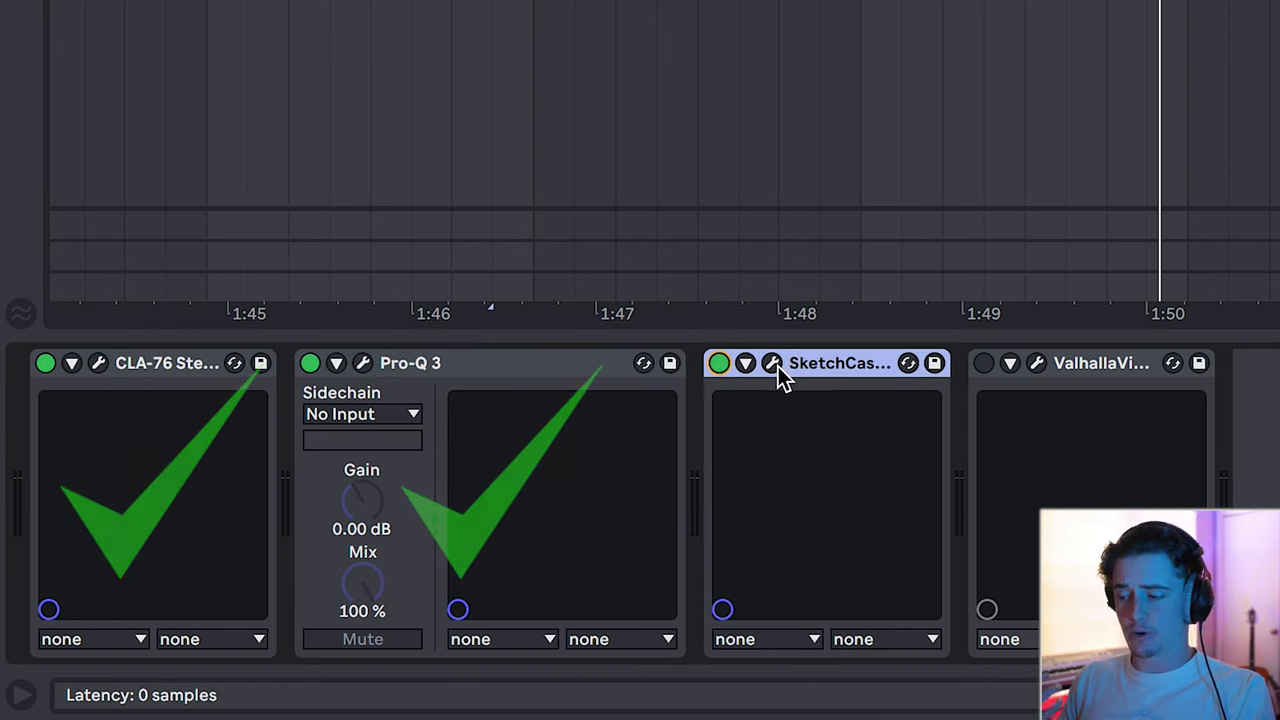
pyautogui.click(771, 363)
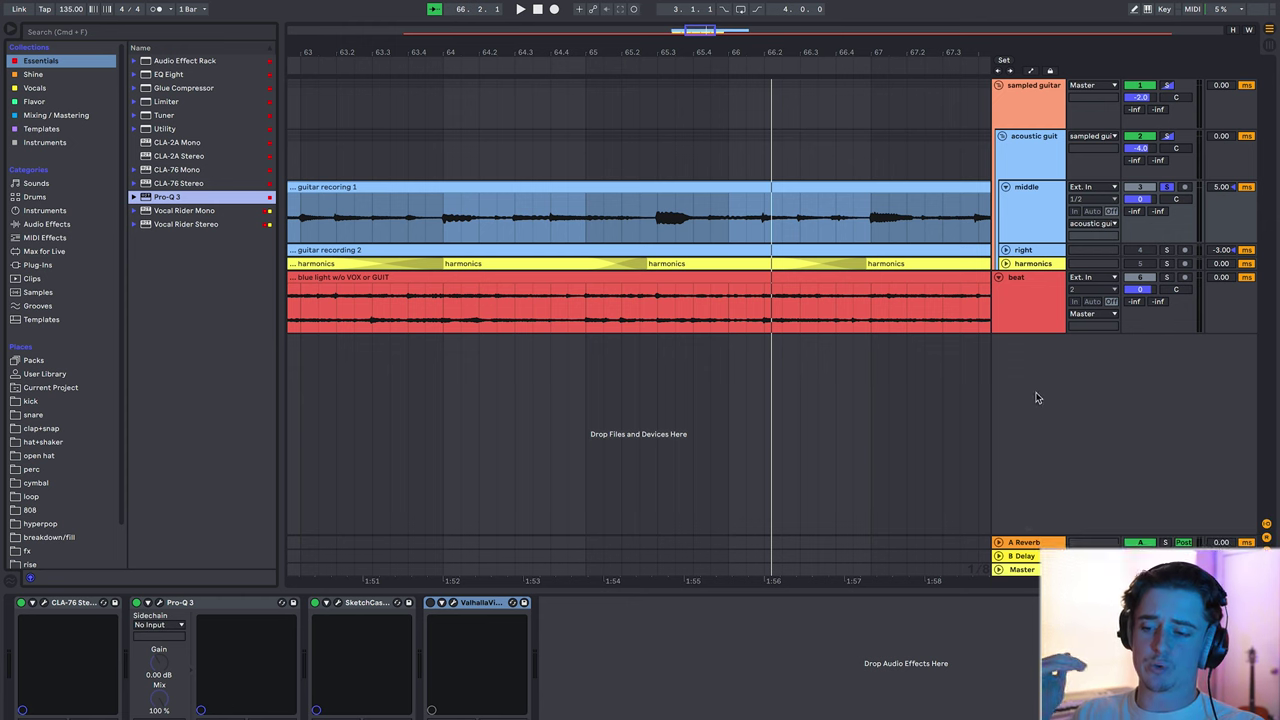
# Check the A Reverb return, then drop an Audio Effect Rack before ValhallaVintageVerb on the middle track
pyautogui.click(1030, 546)
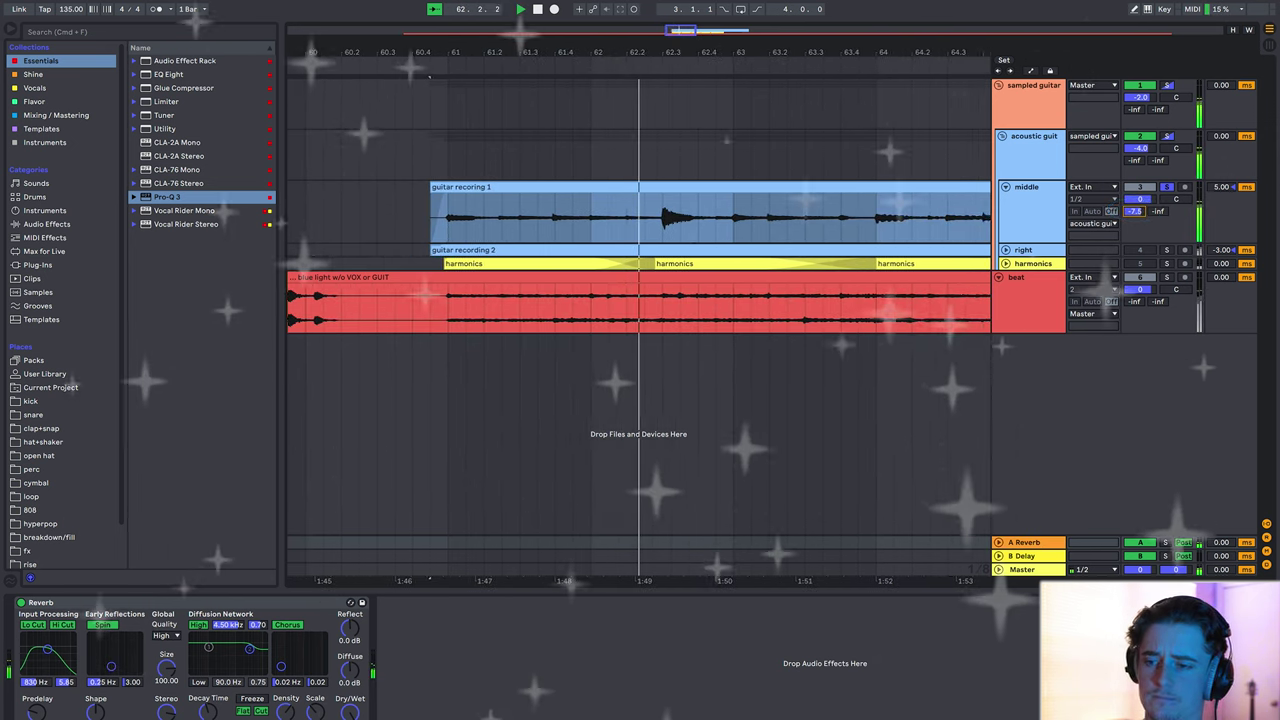
pyautogui.click(1105, 222)
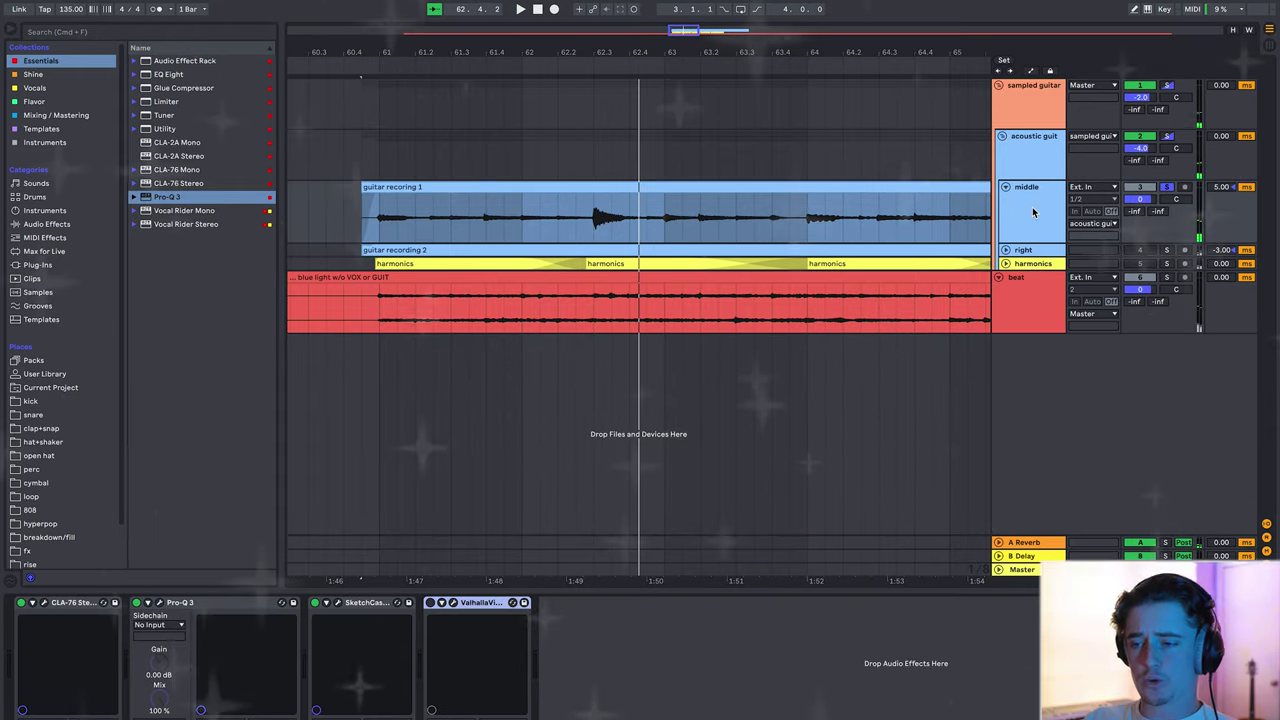
pyautogui.moveTo(170, 61)
pyautogui.mouseDown()
pyautogui.moveTo(369, 509)
pyautogui.moveTo(409, 633)
pyautogui.mouseUp()
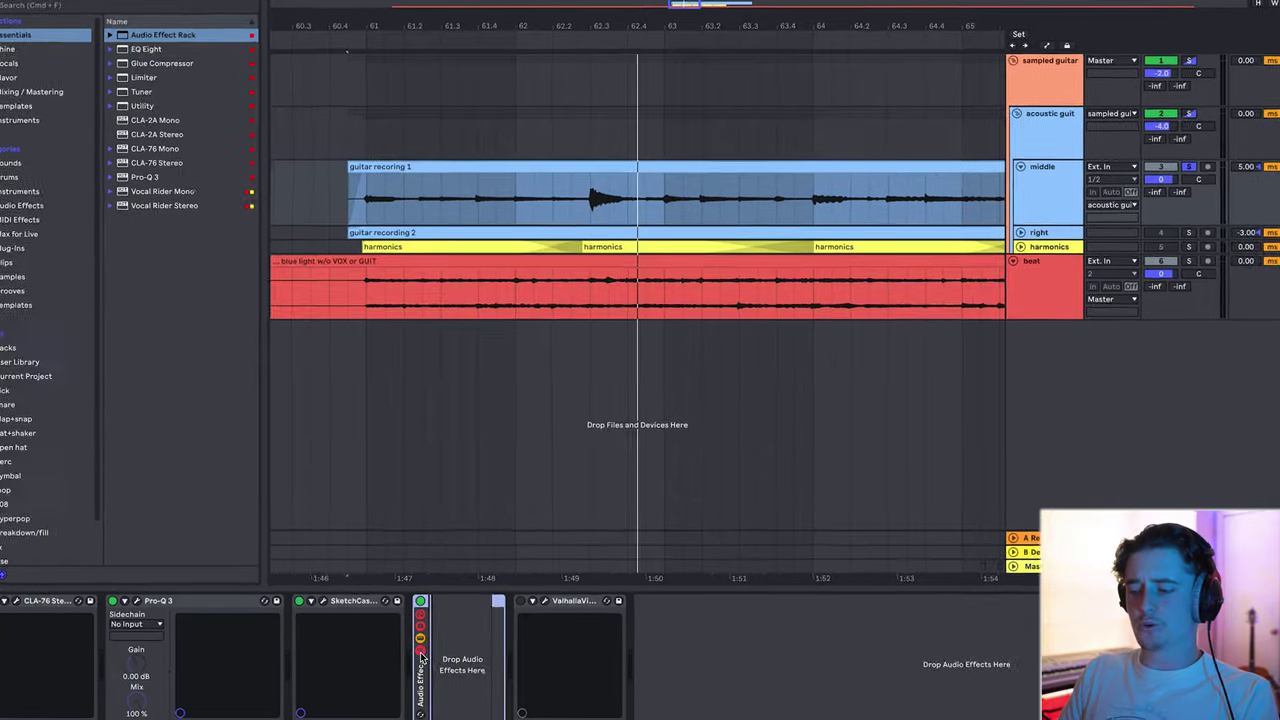
pyautogui.click(431, 651)
# Create two chains in the rack and name them 'Reverb' and 'Dry'
pyautogui.rightClick(475, 654)
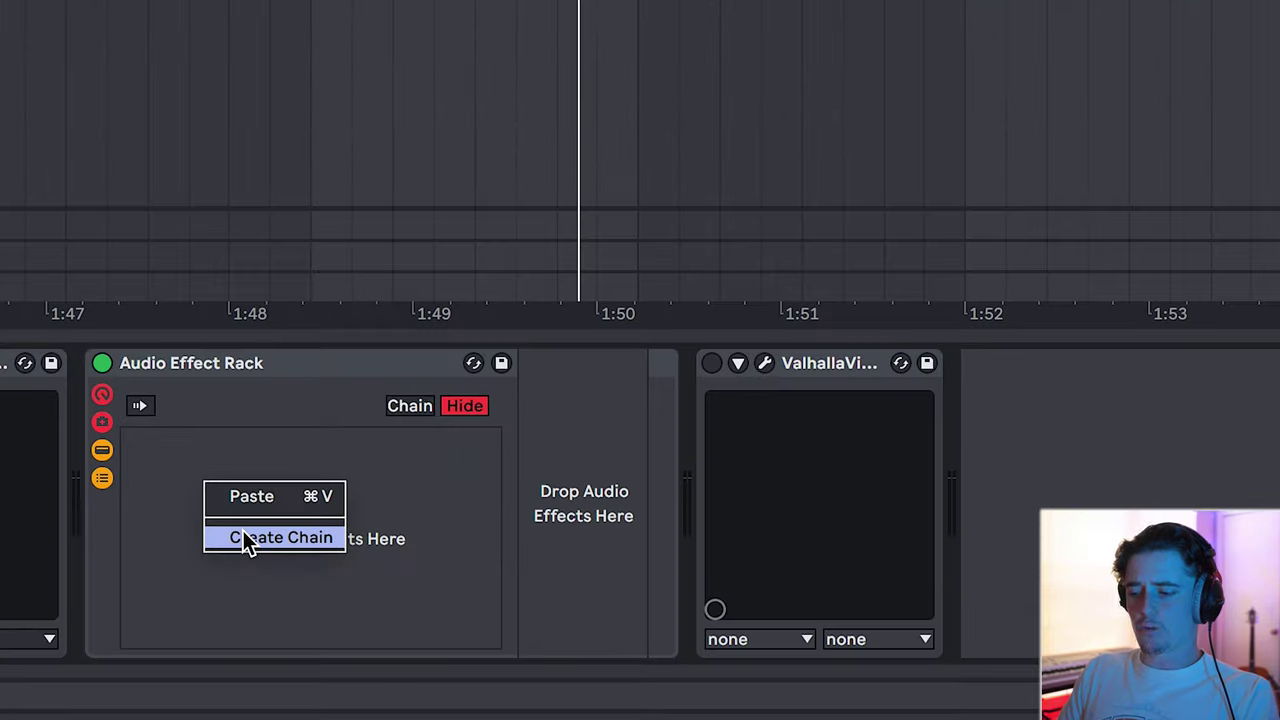
pyautogui.click(243, 531)
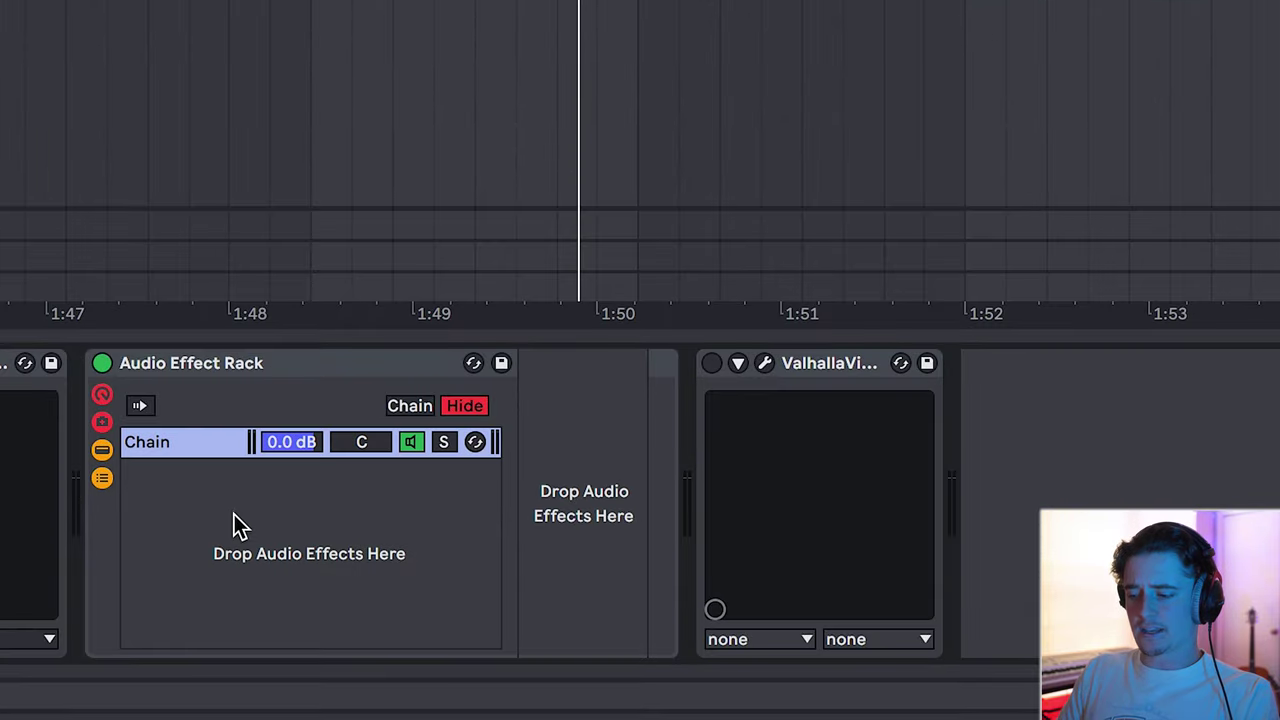
pyautogui.rightClick(234, 514)
pyautogui.click(268, 576)
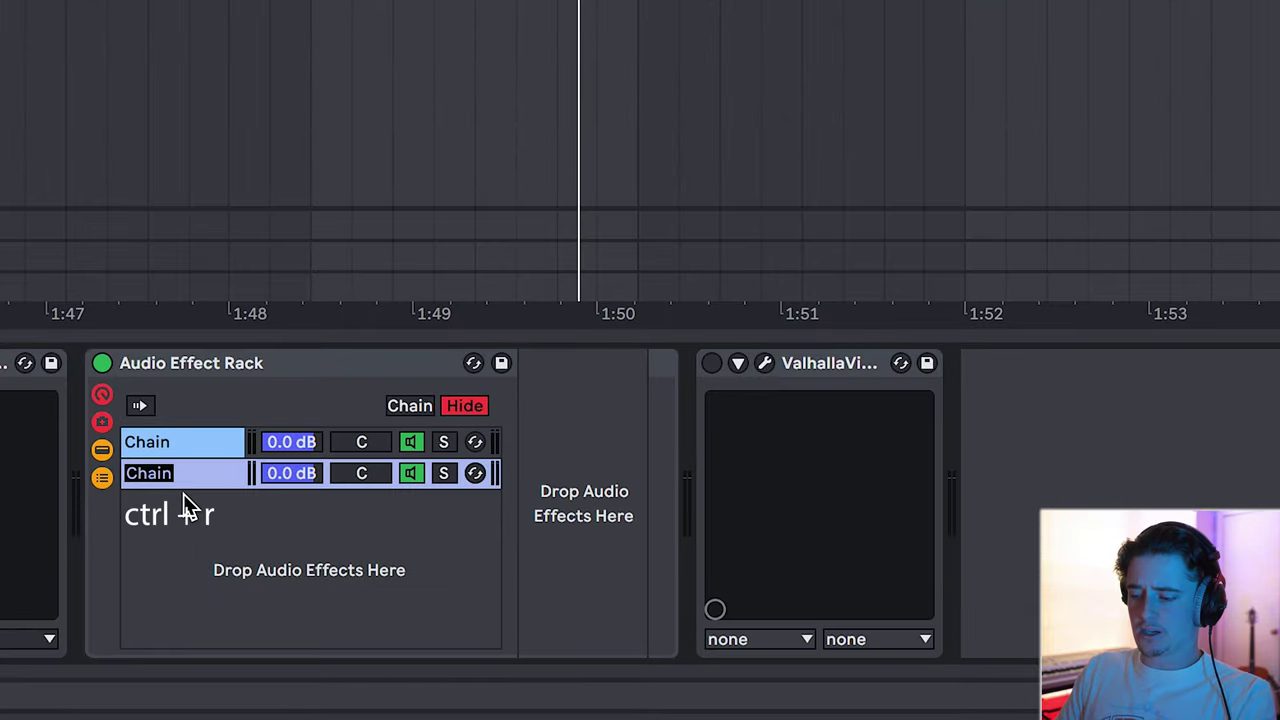
pyautogui.write('Reverb')
pyautogui.press('Return')
pyautogui.click(184, 449)
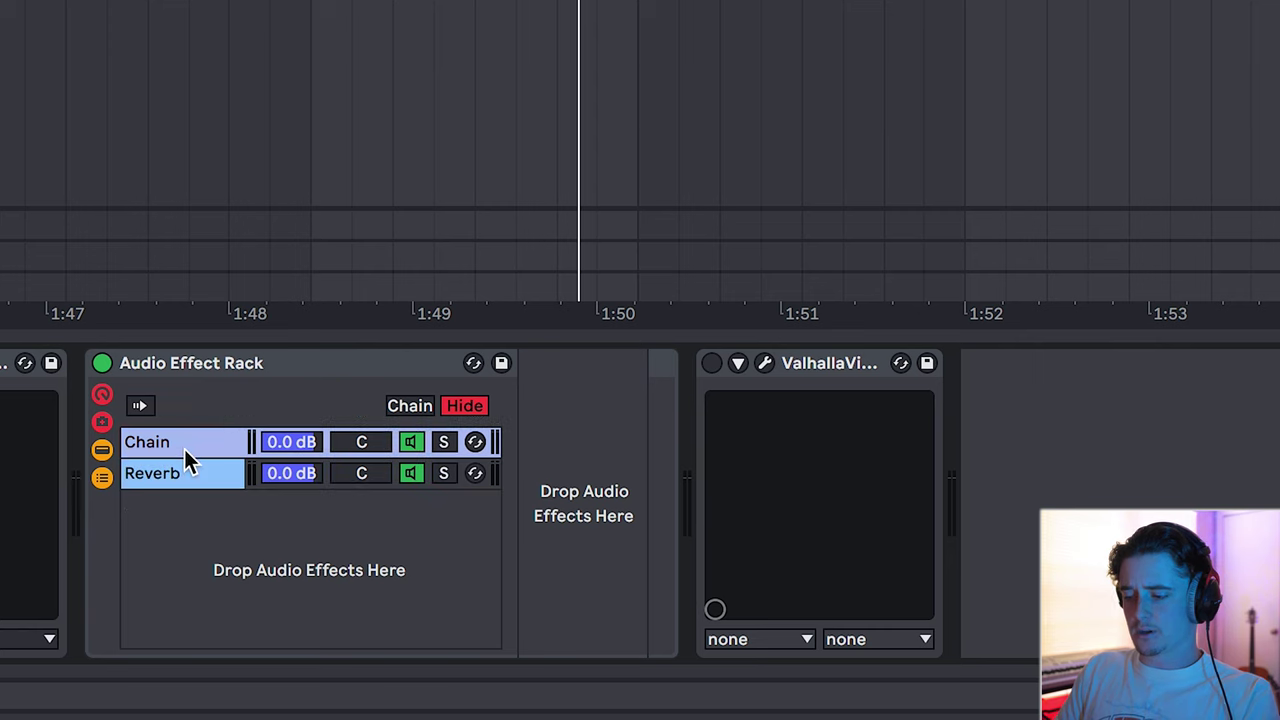
pyautogui.hotkey('ctrl', 'r')
pyautogui.write('Dry')
pyautogui.press('Return')
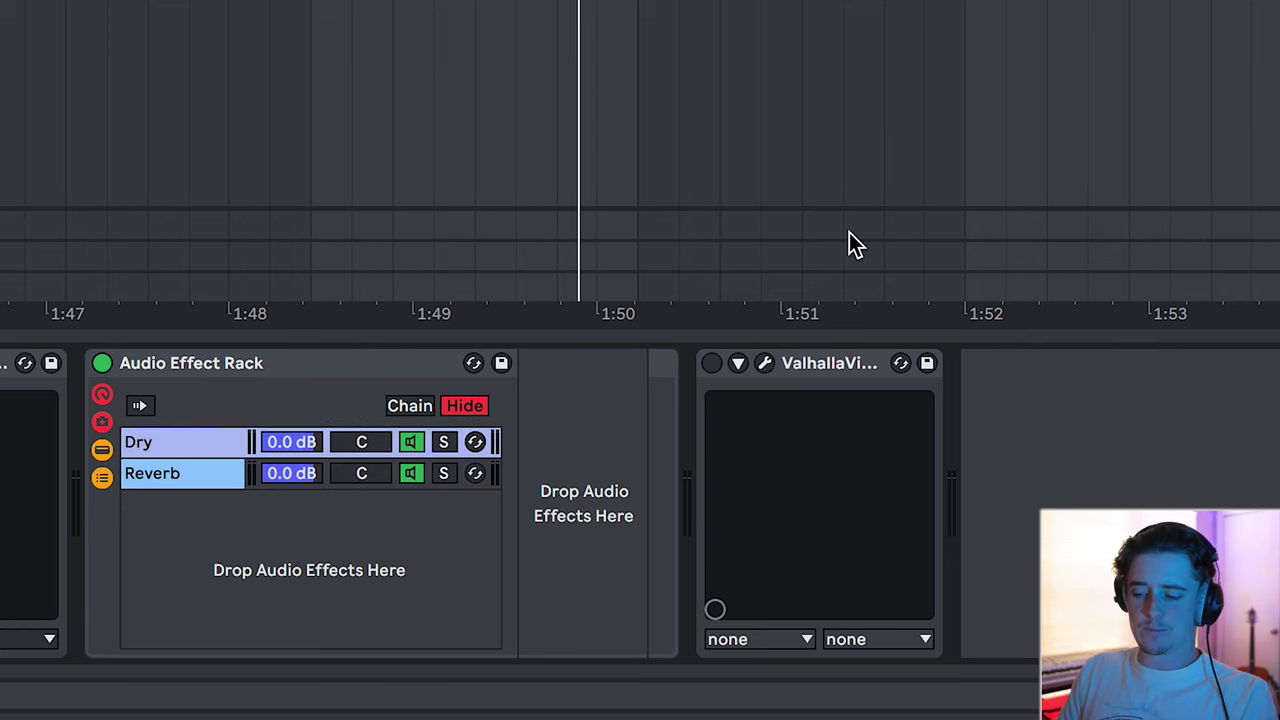
# Move ValhallaVintageVerb into the Reverb chain, solo that chain, and open the reverb window
pyautogui.moveTo(814, 352)
pyautogui.mouseDown()
pyautogui.moveTo(594, 429)
pyautogui.moveTo(184, 492)
pyautogui.mouseUp()
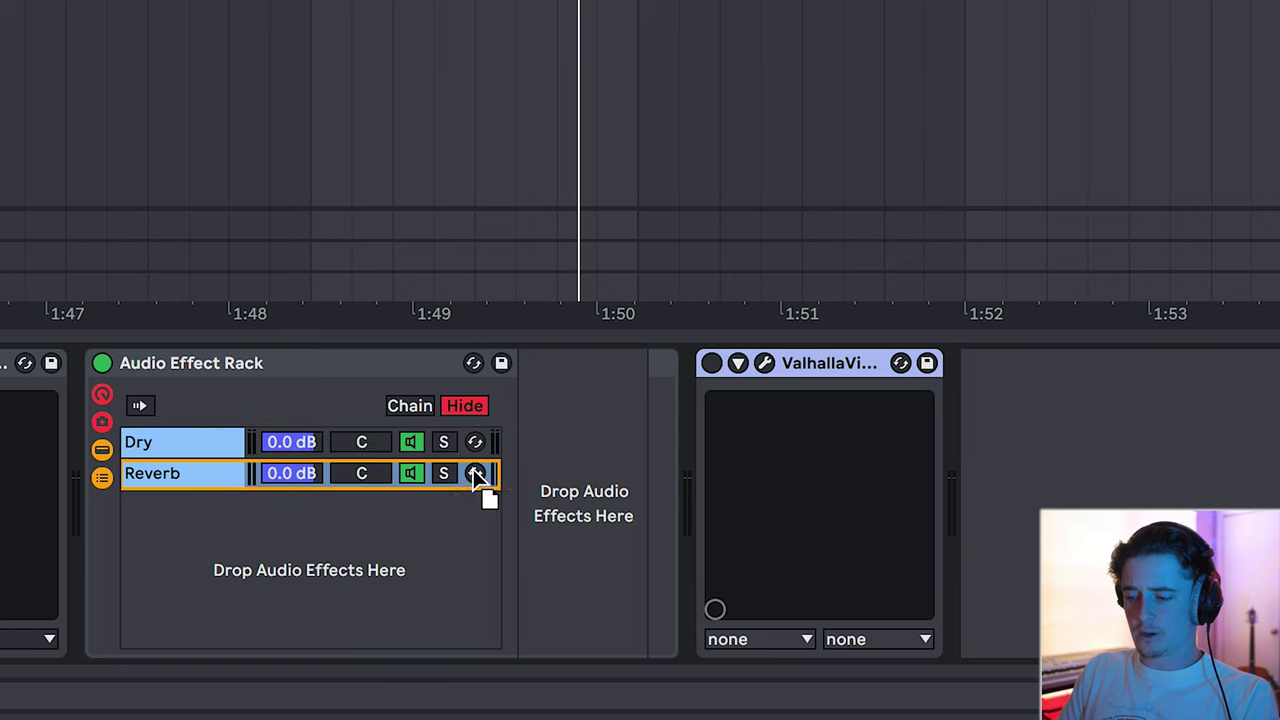
pyautogui.moveTo(478, 474); pyautogui.dragTo(563, 466)
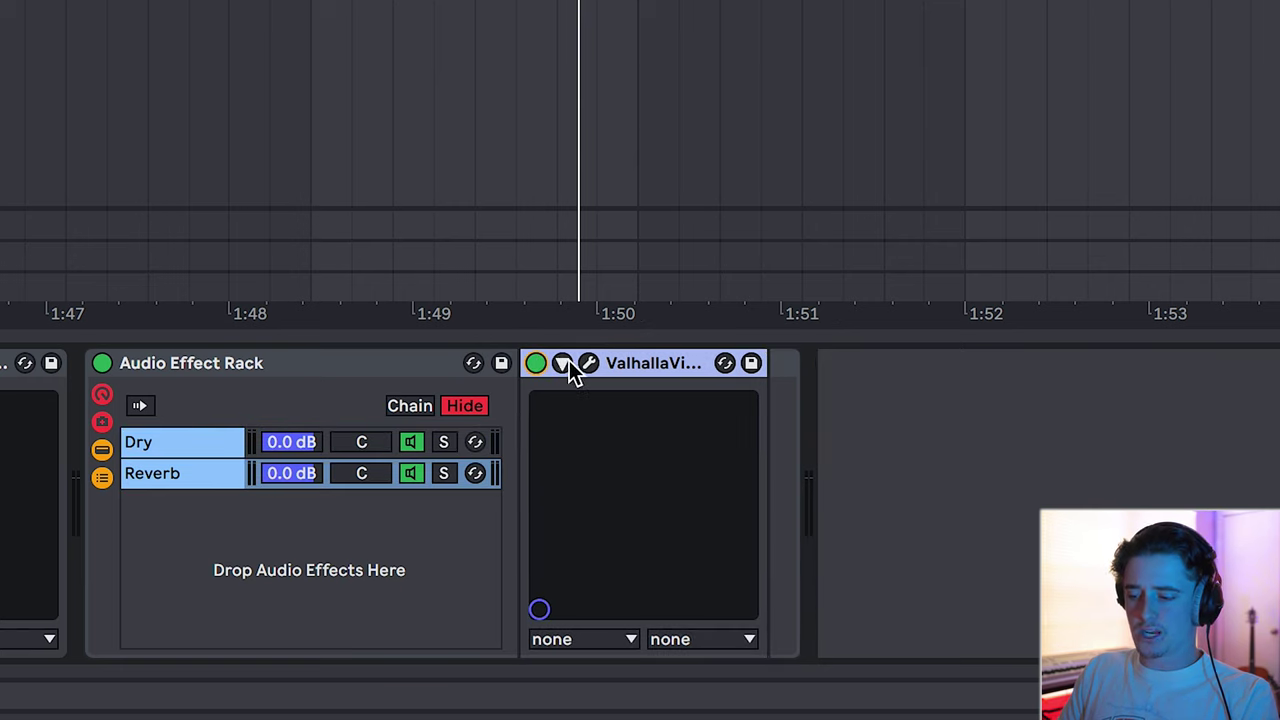
pyautogui.click(444, 474)
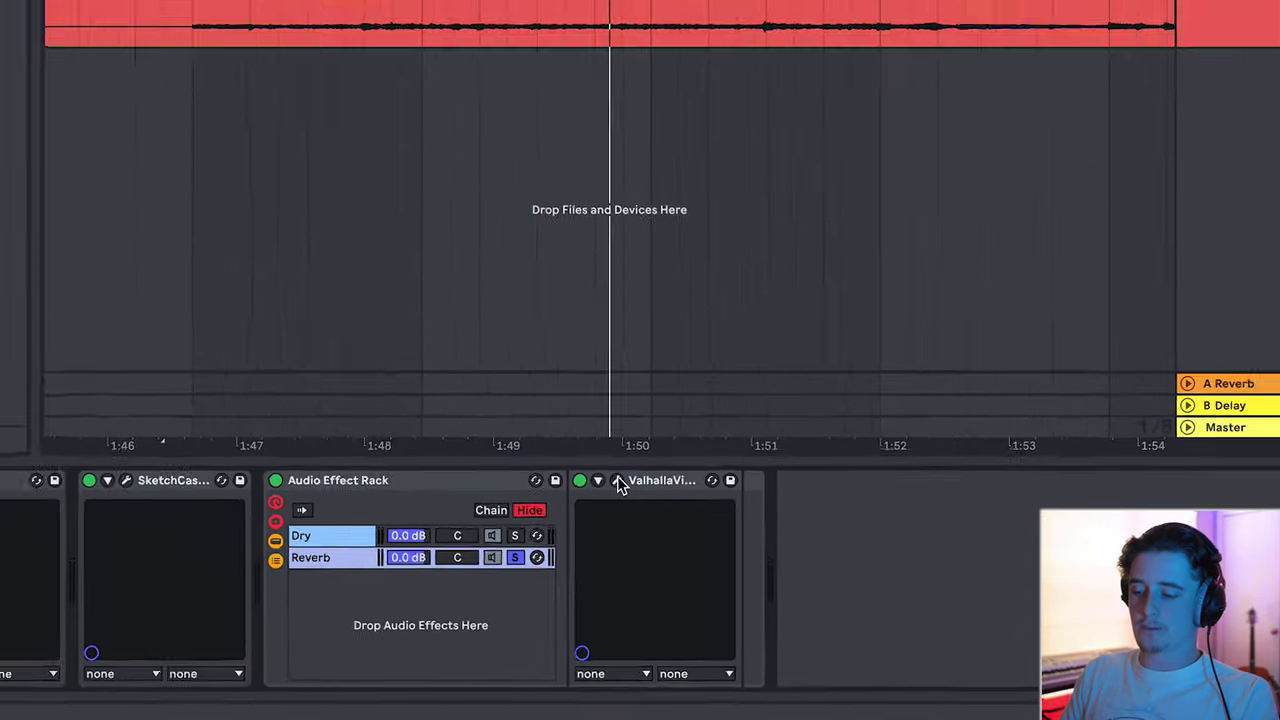
pyautogui.click(588, 363)
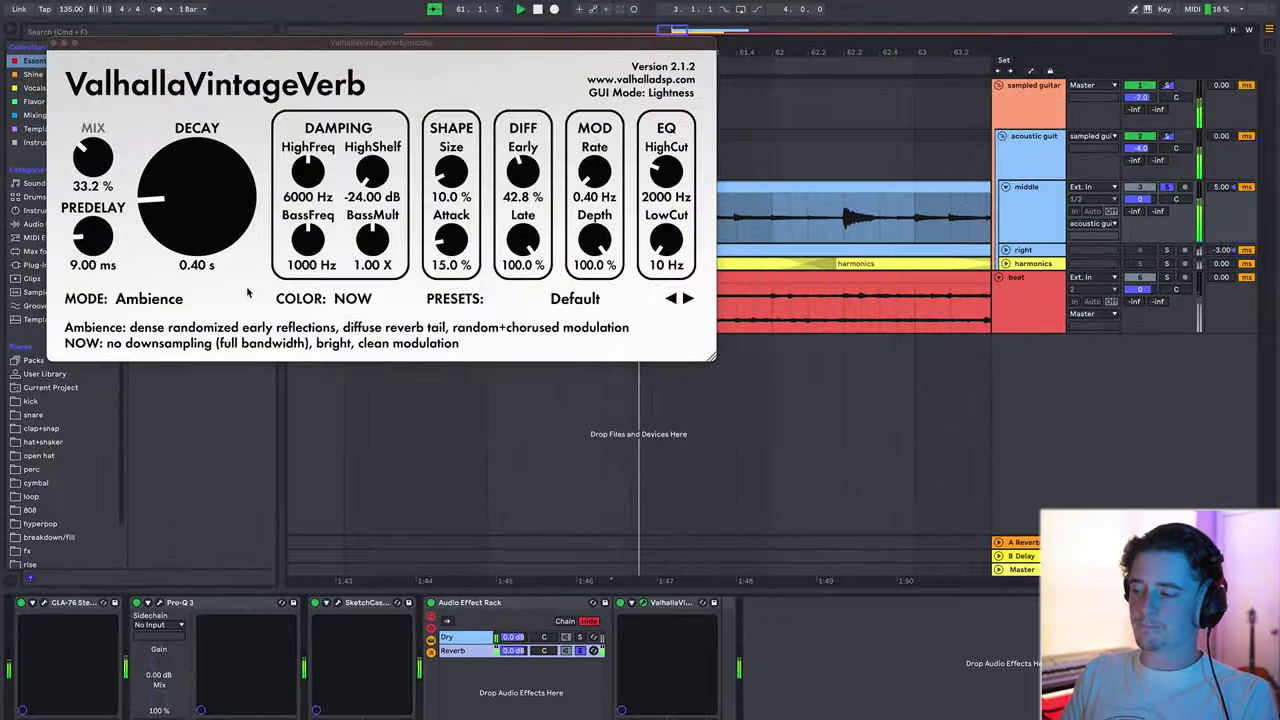
pyautogui.click(90, 170)
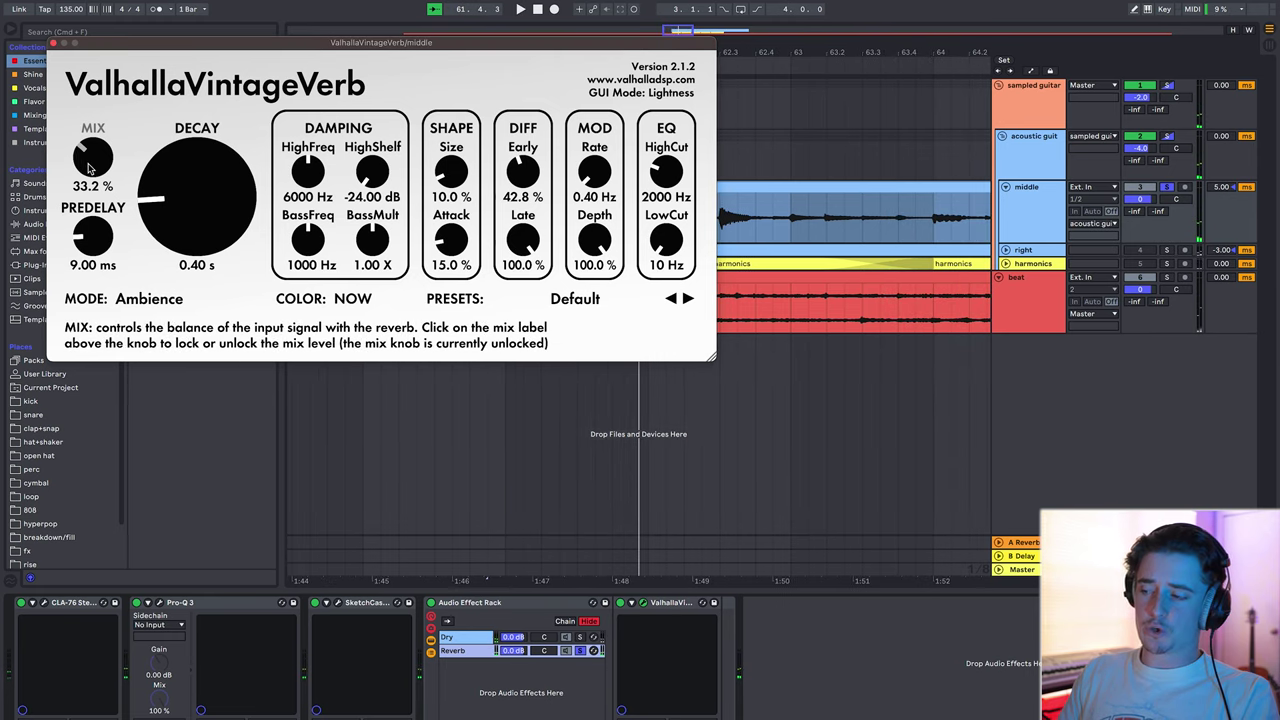
# Set the ValhallaVintageVerb mix to 100%, close its window, and play to audition
pyautogui.moveTo(90, 170); pyautogui.dragTo(90, 110)
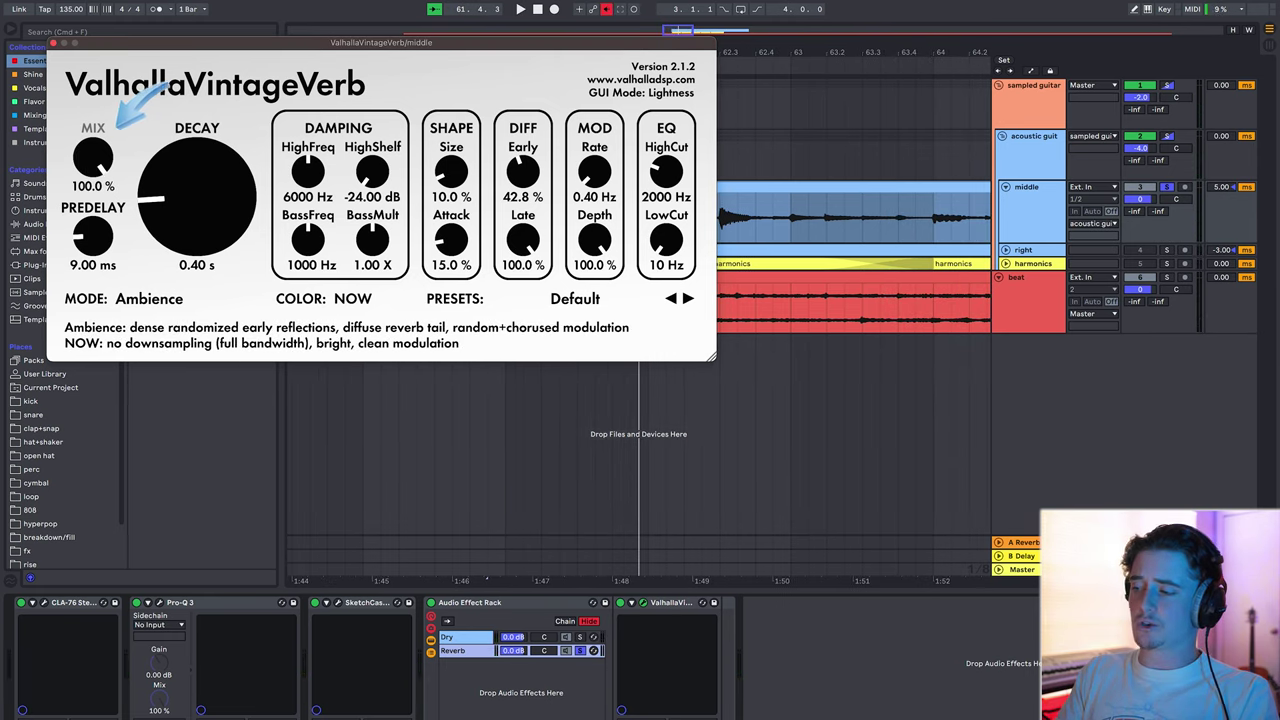
pyautogui.click(54, 43)
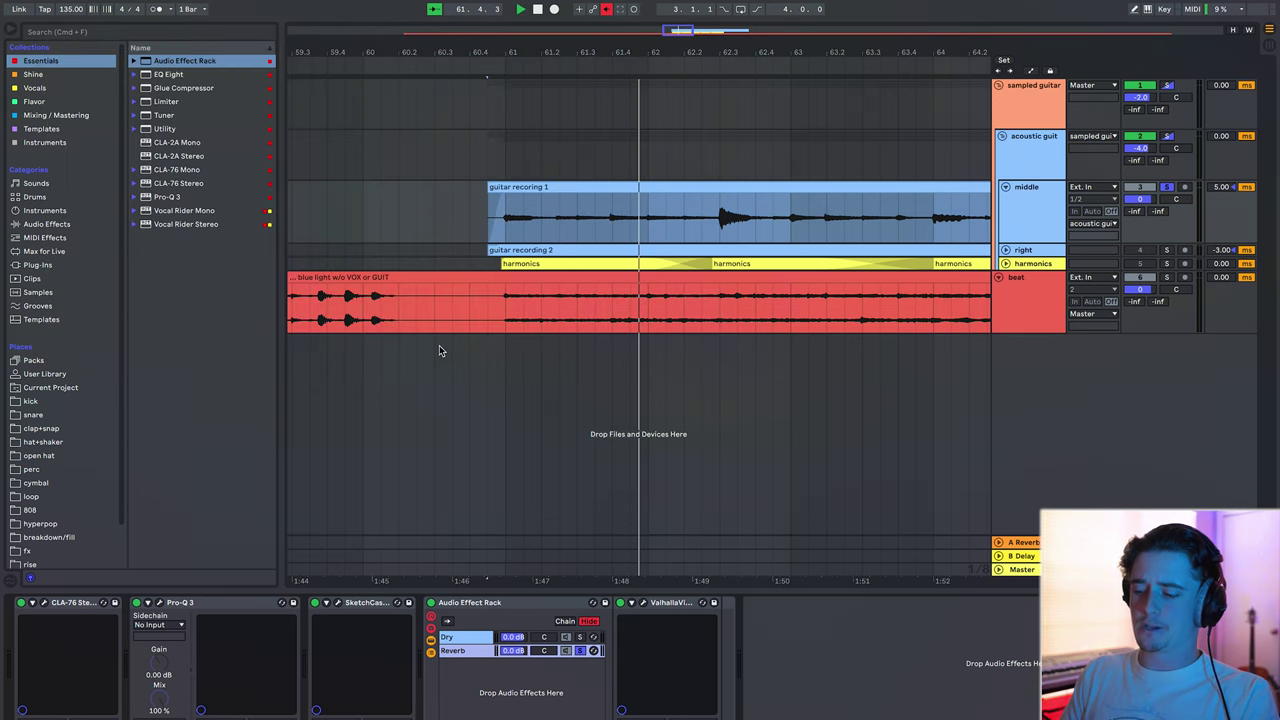
pyautogui.press('space')
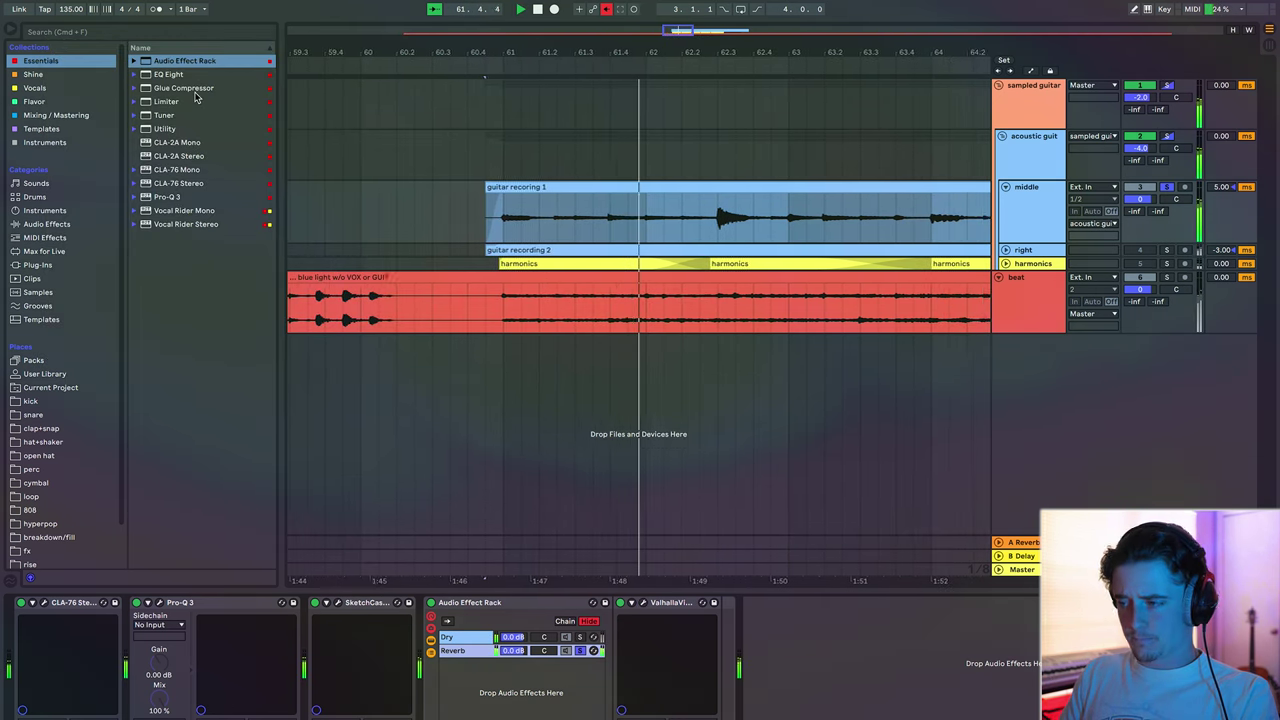
# Add EQ Eight with a ~484 Hz low cut and +6.82 dB at 3.75 kHz; lower the Reverb chain
pyautogui.moveTo(170, 74); pyautogui.dragTo(704, 624)
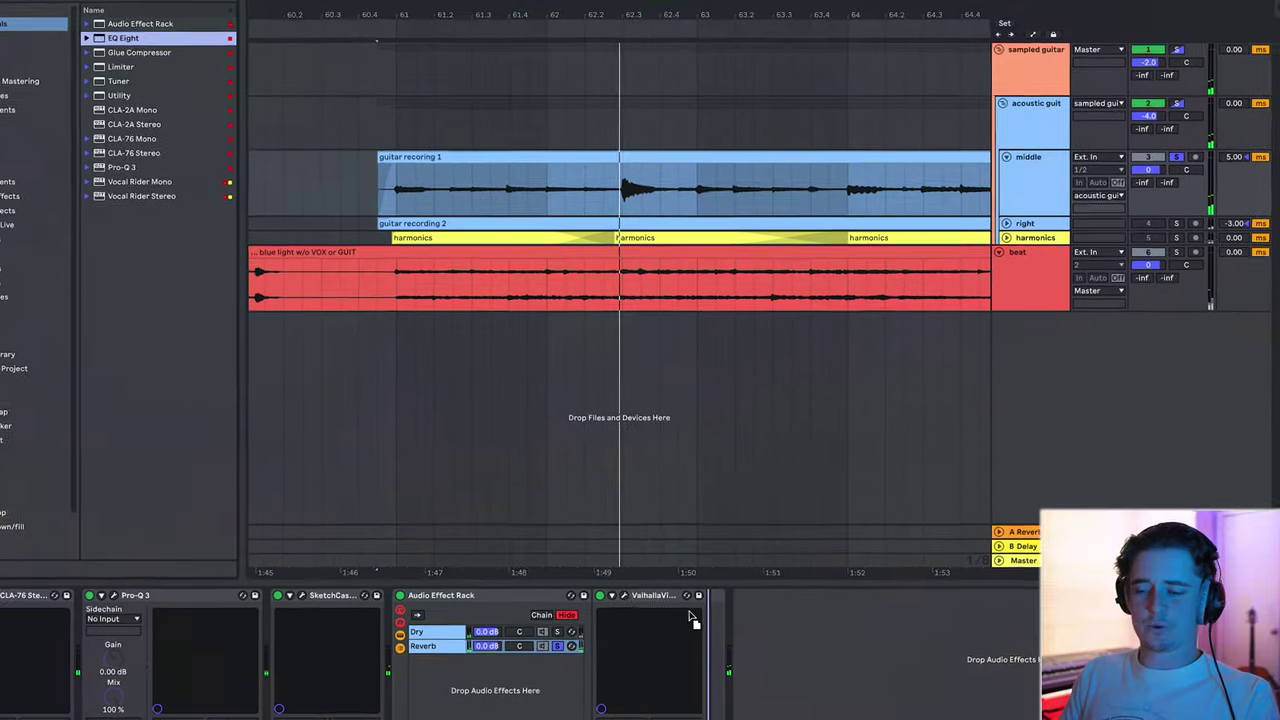
pyautogui.click(767, 716)
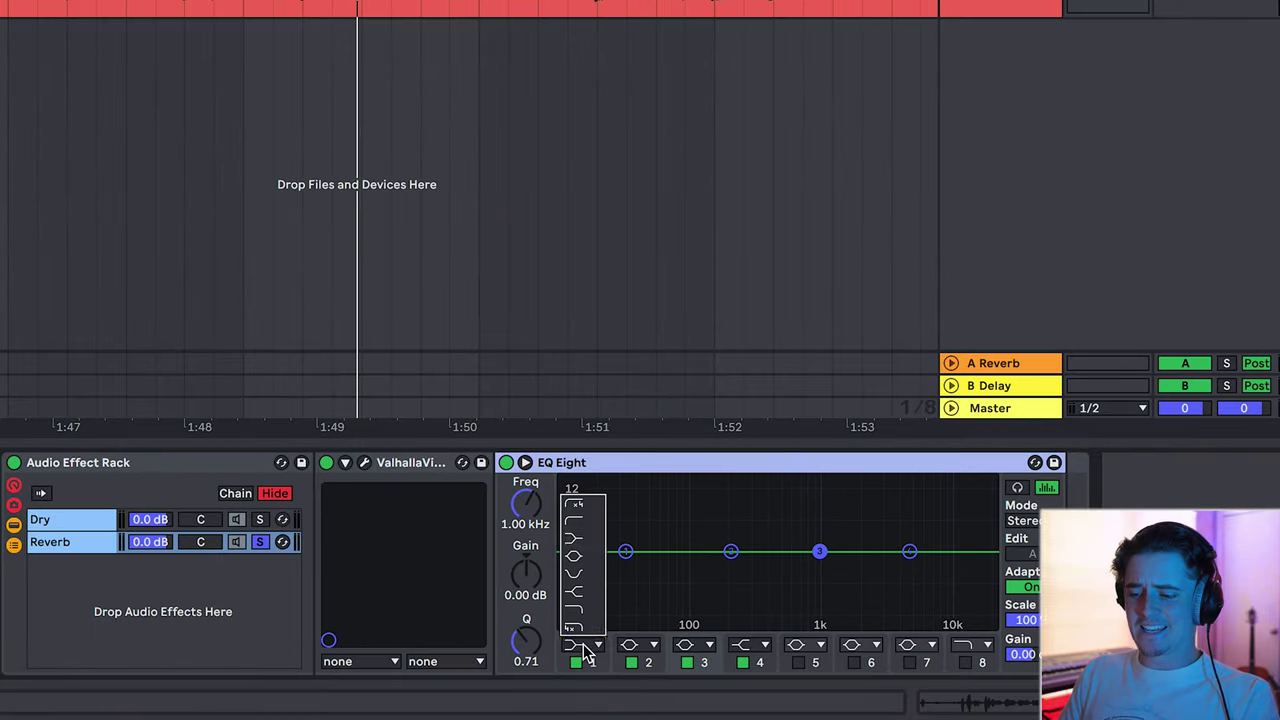
pyautogui.click(580, 522)
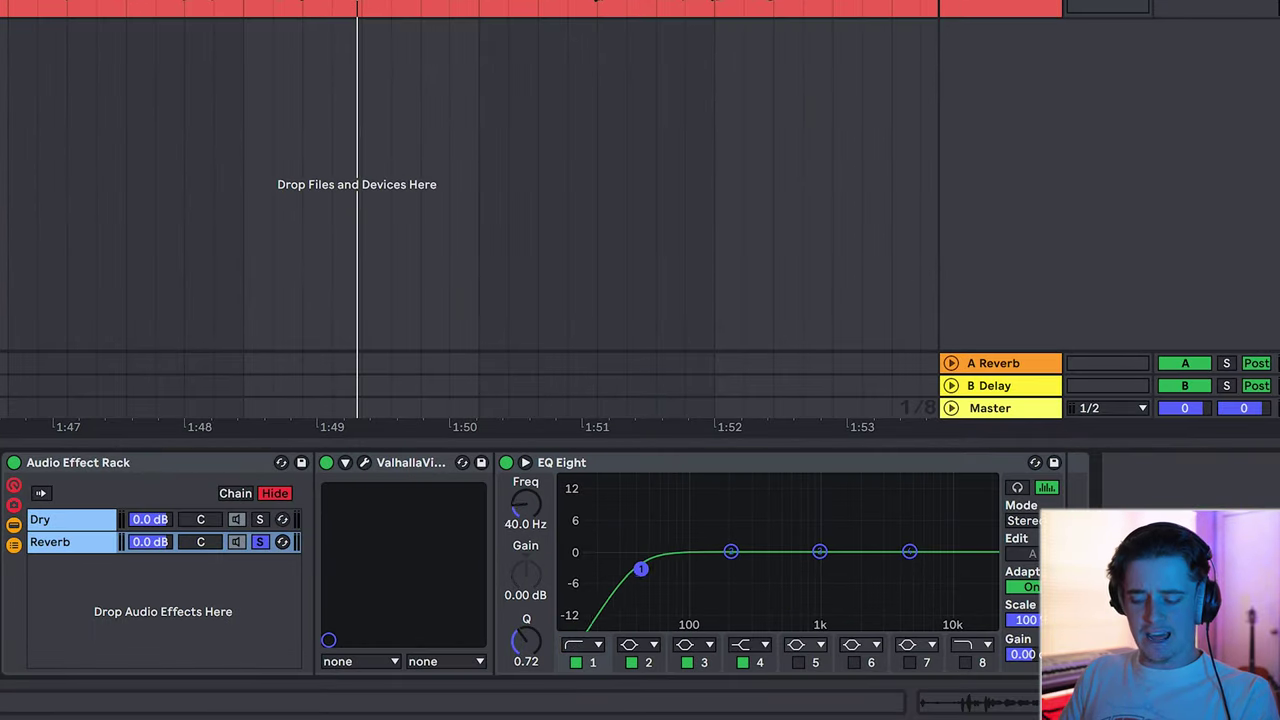
pyautogui.moveTo(786, 573); pyautogui.dragTo(779, 573)
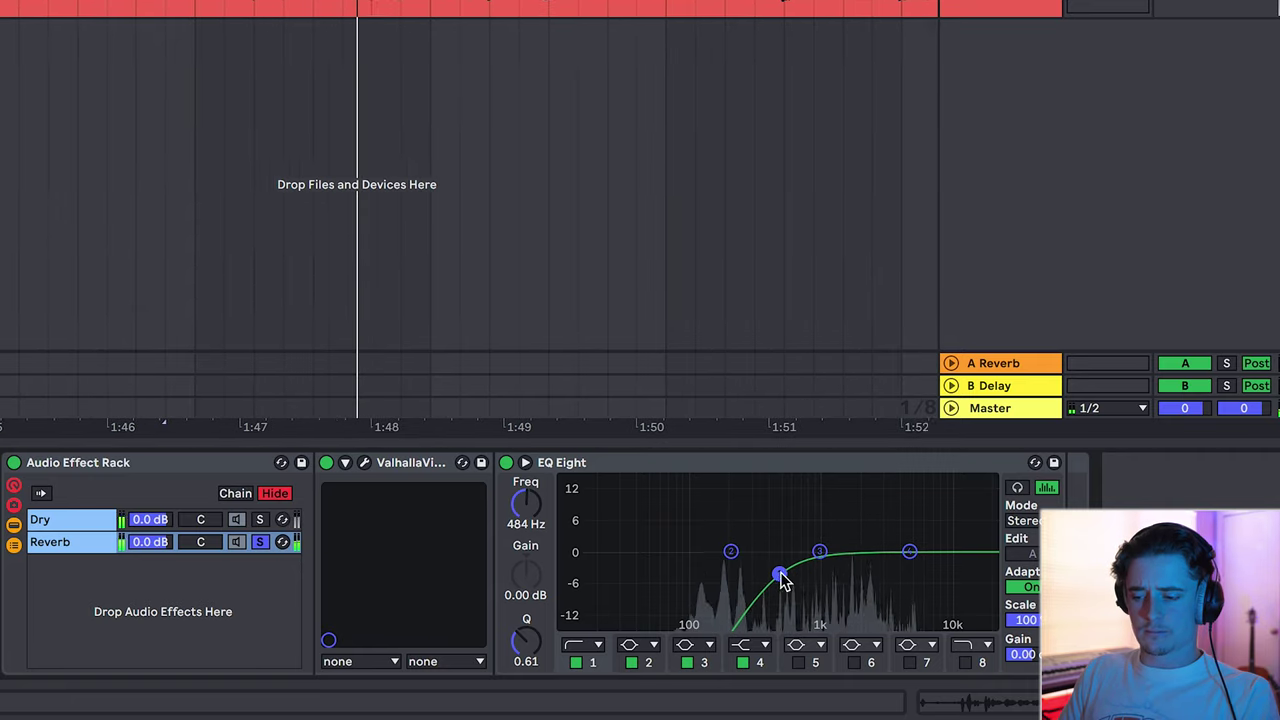
pyautogui.moveTo(912, 553); pyautogui.dragTo(896, 520)
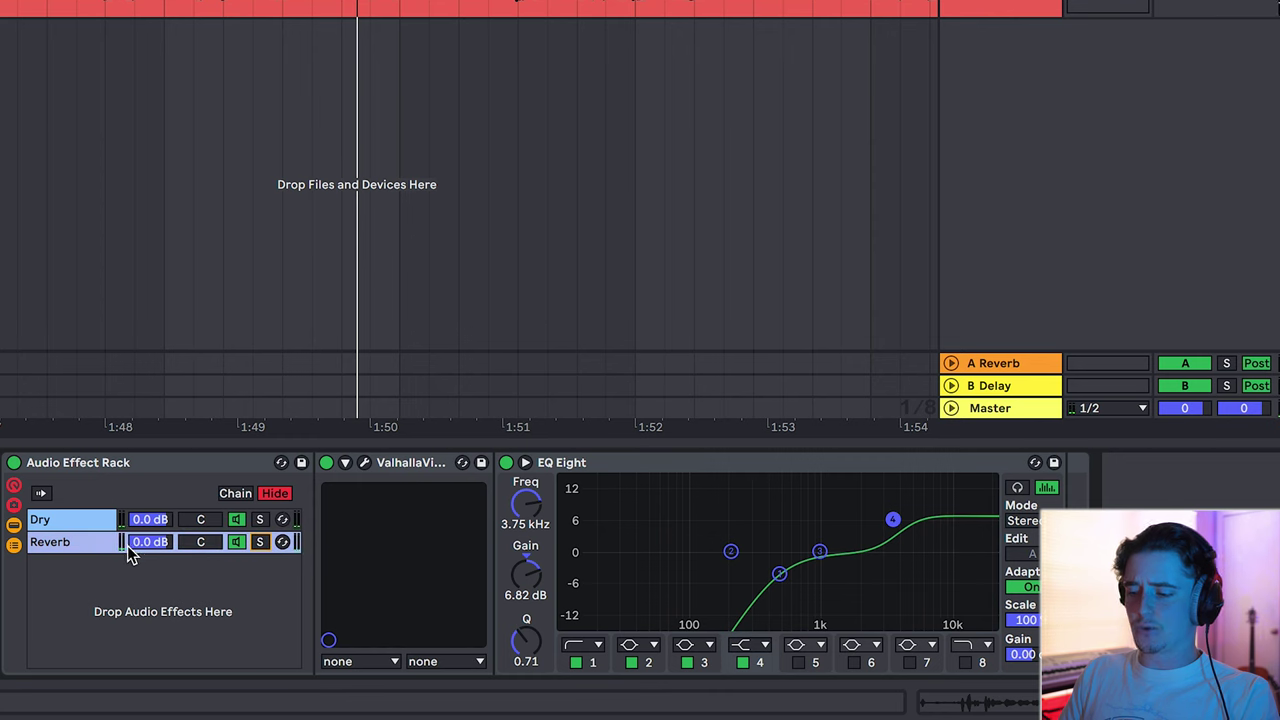
pyautogui.moveTo(131, 542); pyautogui.dragTo(147, 489)
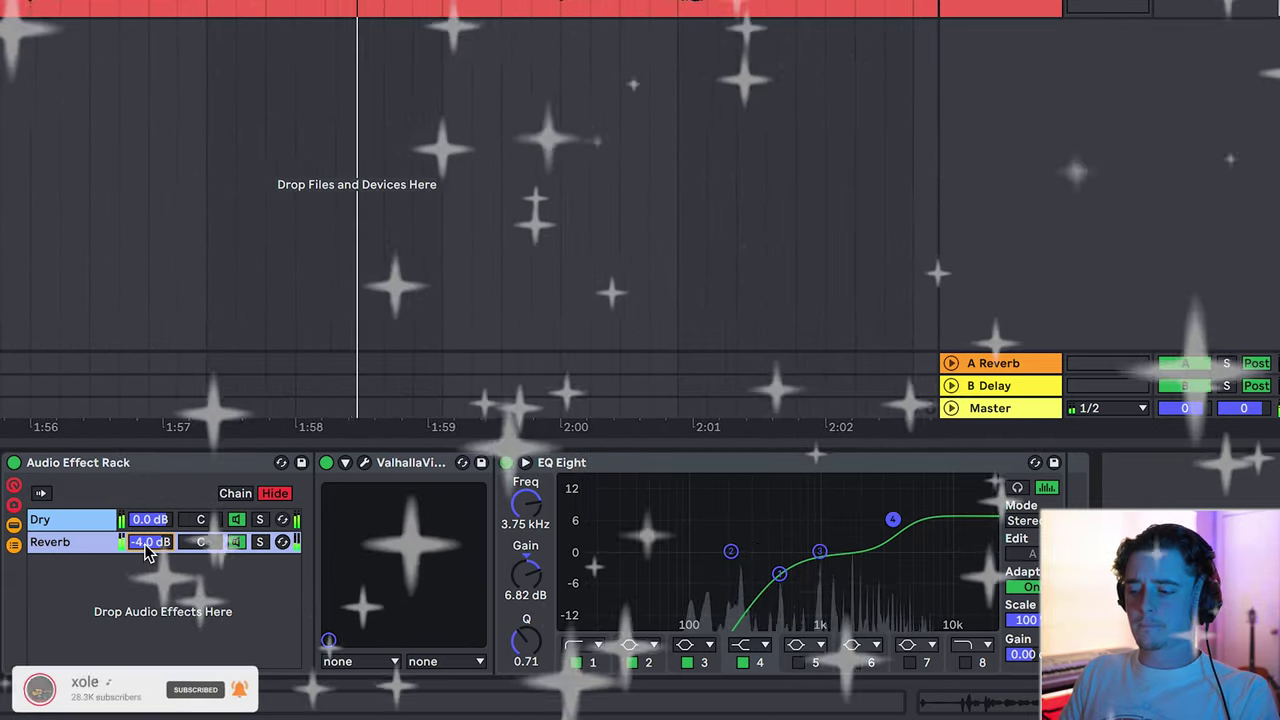
# Toggle the -4.0 dB Reverb chain off and back on to compare against Dry
pyautogui.click(236, 542)
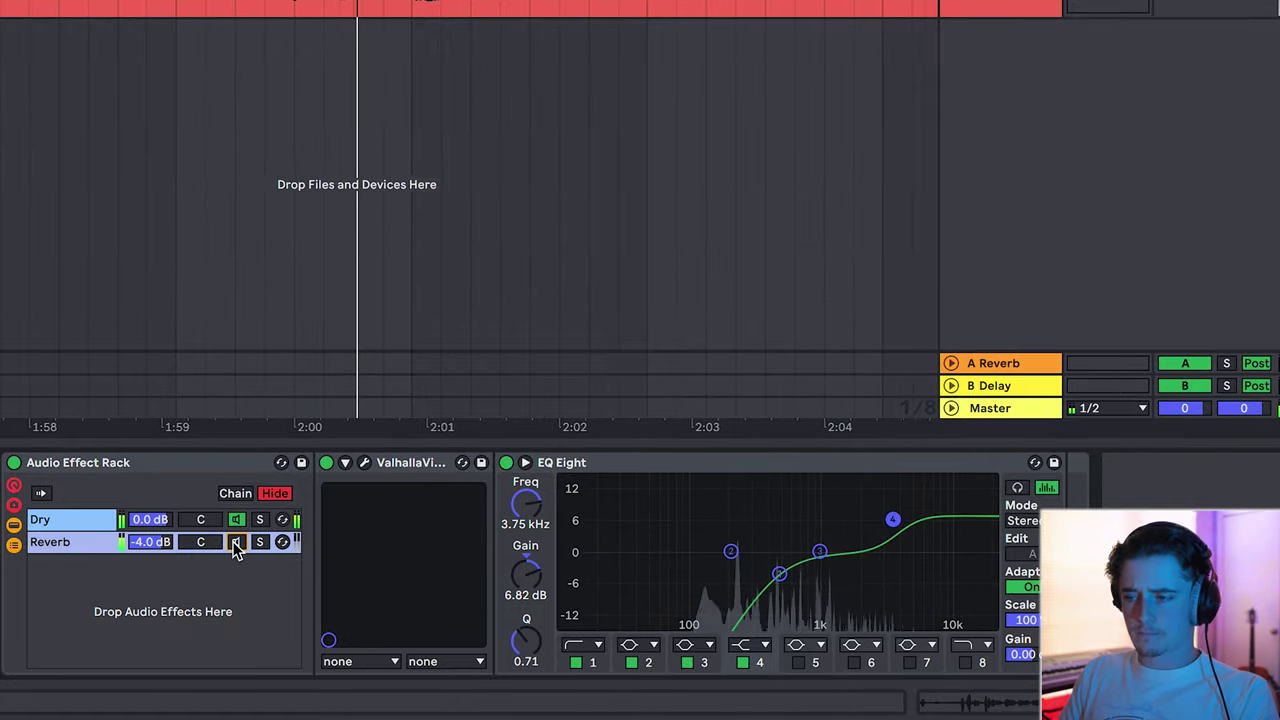
pyautogui.click(236, 542)
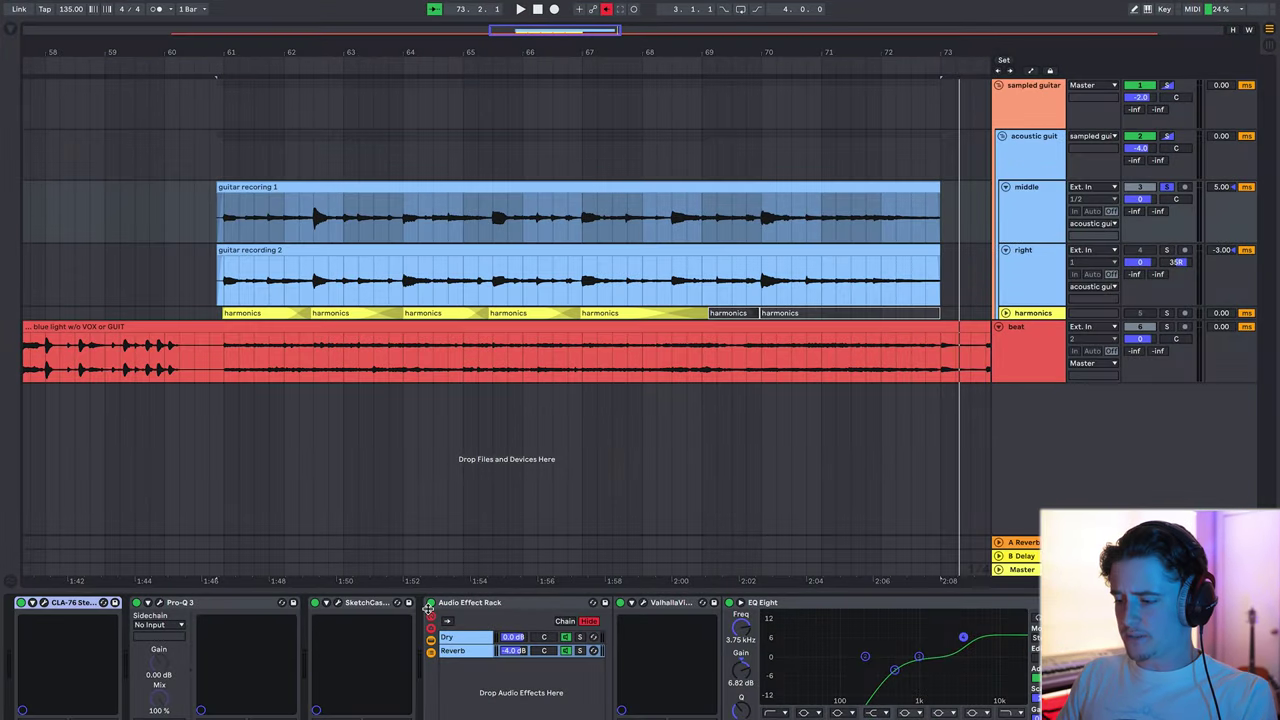
# Paste the CLA-76, SketchCassette and ValhallaVintageVerb chain onto the right guitar track and open the reverb
pyautogui.click(477, 612)
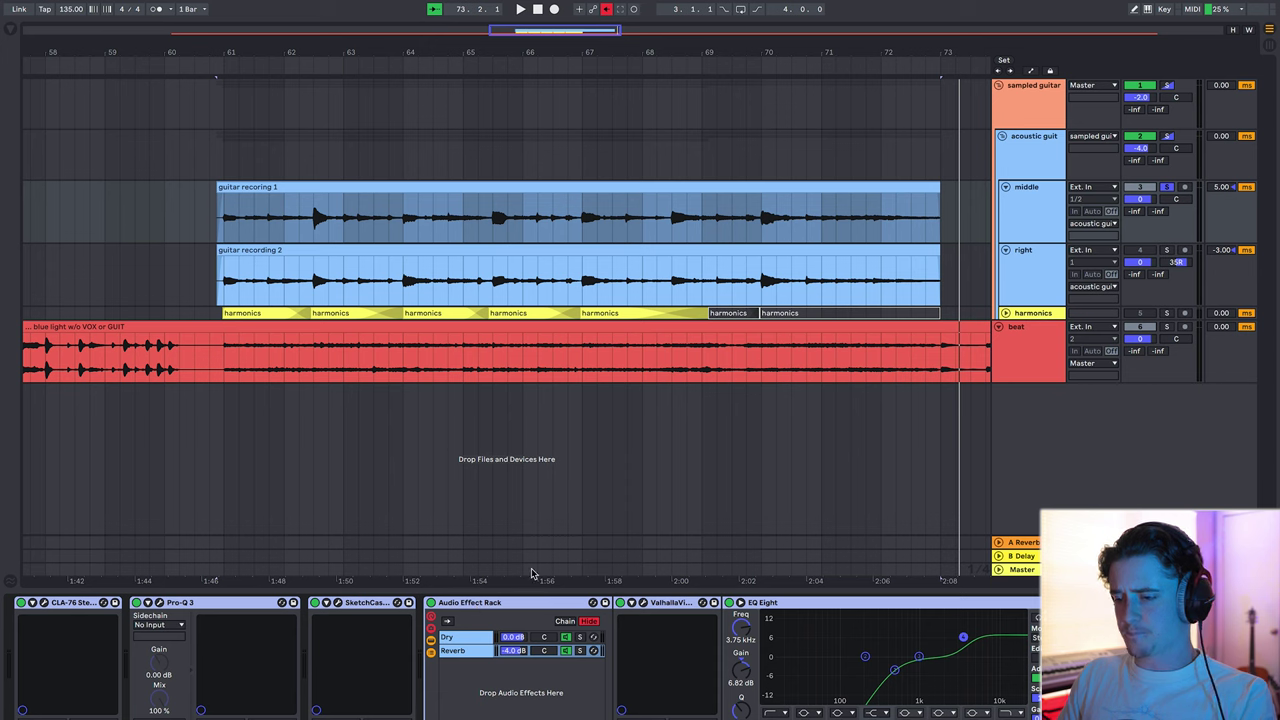
pyautogui.click(1026, 280)
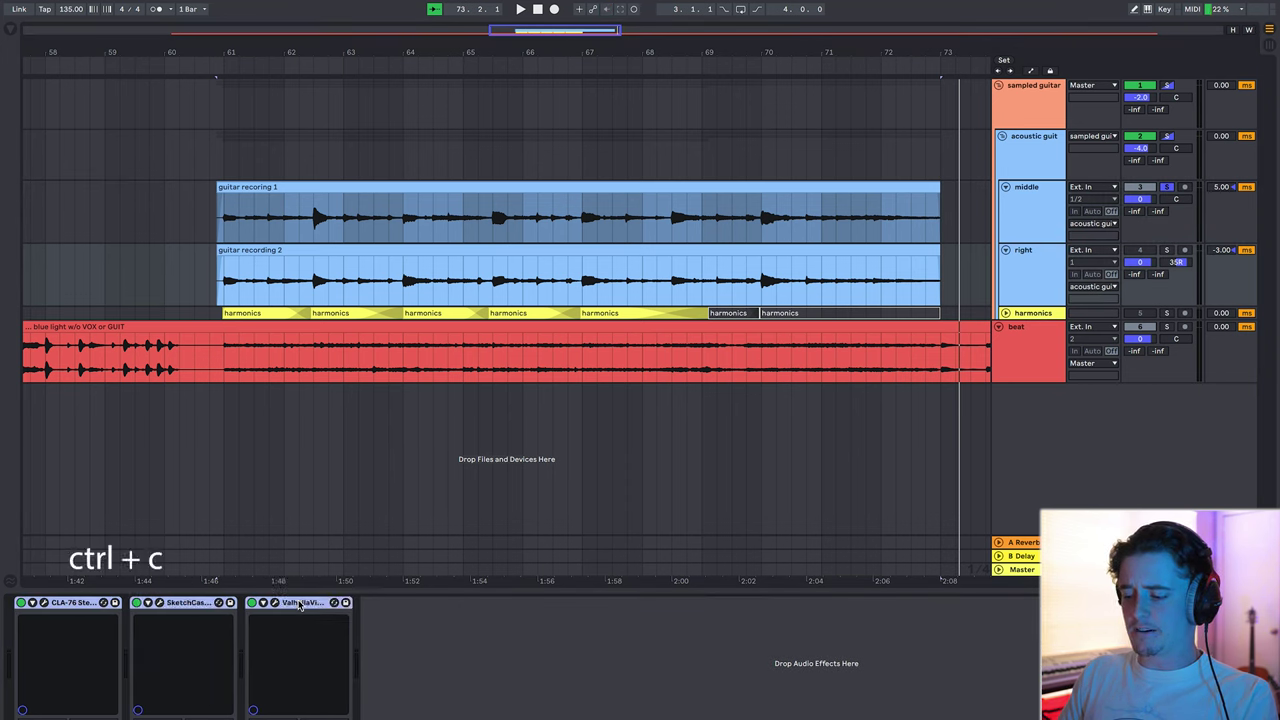
pyautogui.click(1010, 215)
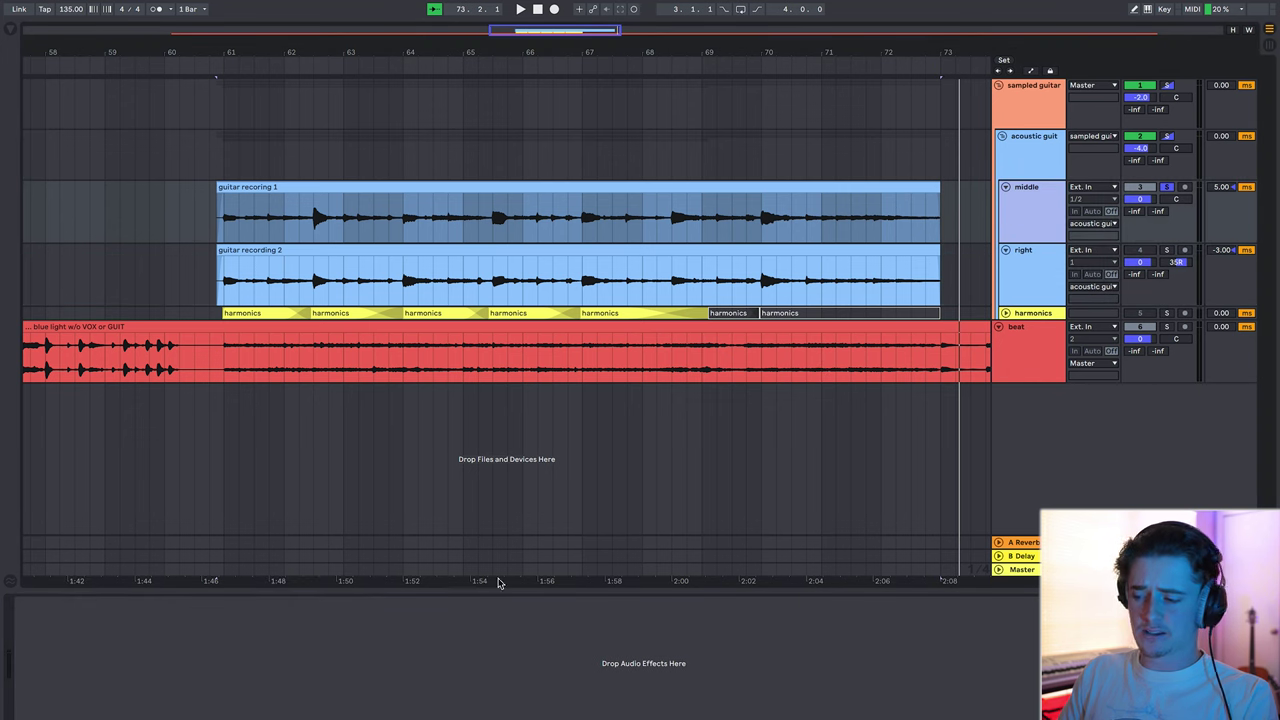
pyautogui.hotkey('ctrl', 'v')
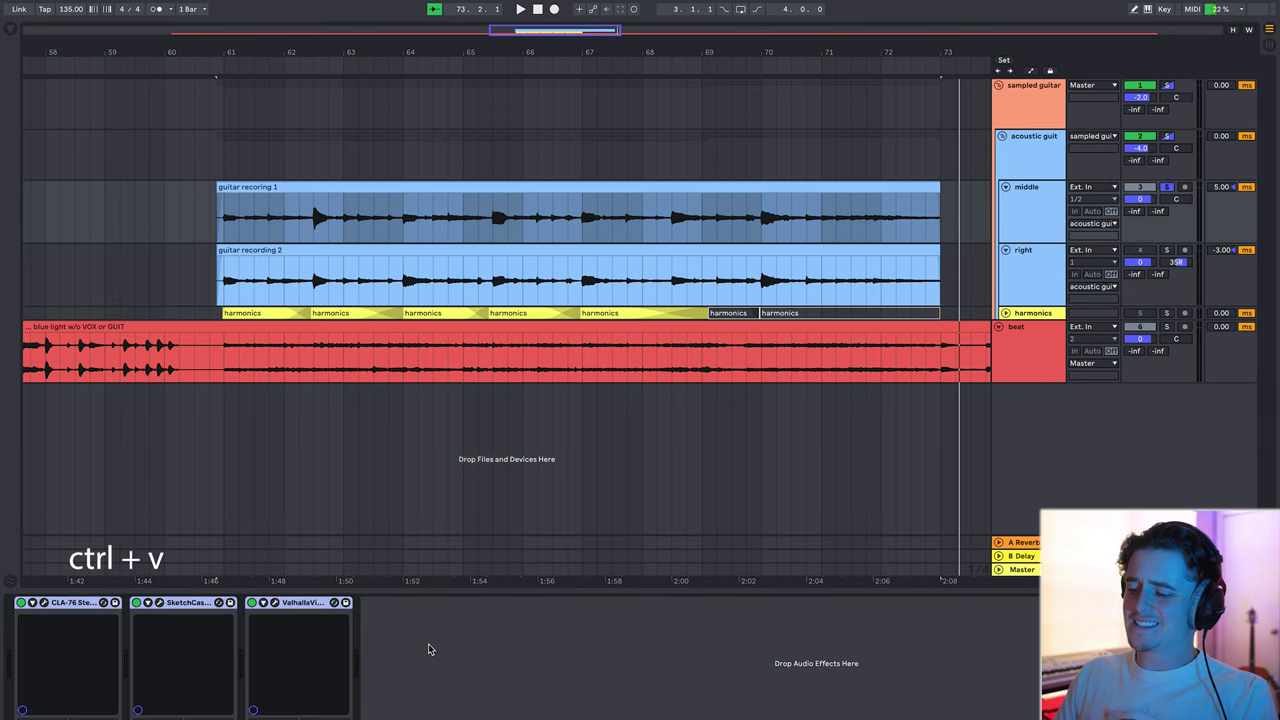
pyautogui.click(275, 603)
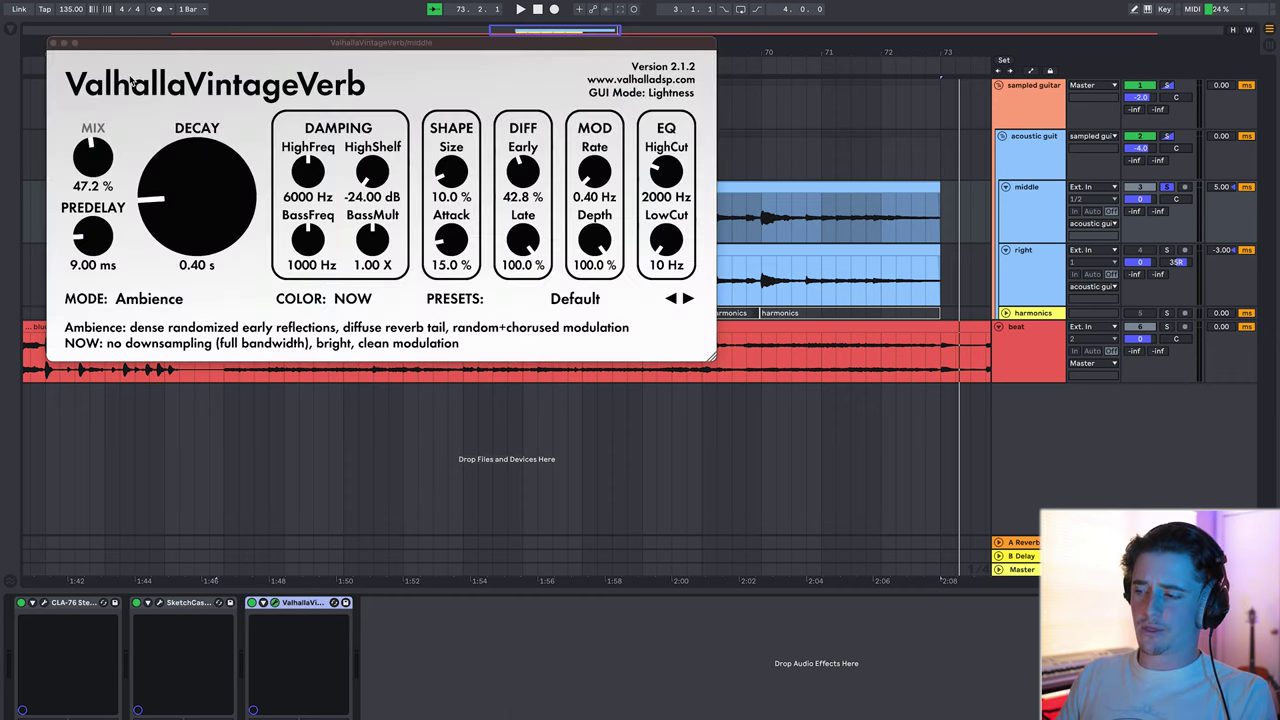
# Close the reverb window and solo the right guitar track to check the panning
pyautogui.click(30, 22)
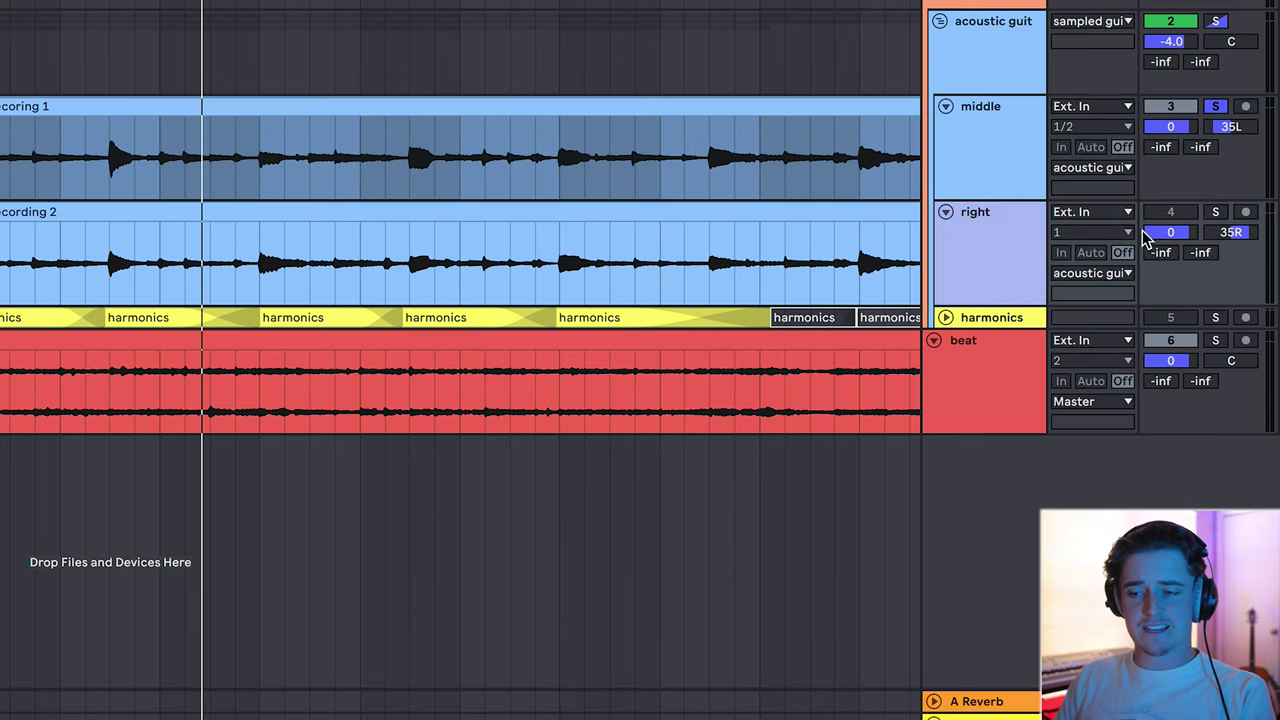
pyautogui.click(1215, 211)
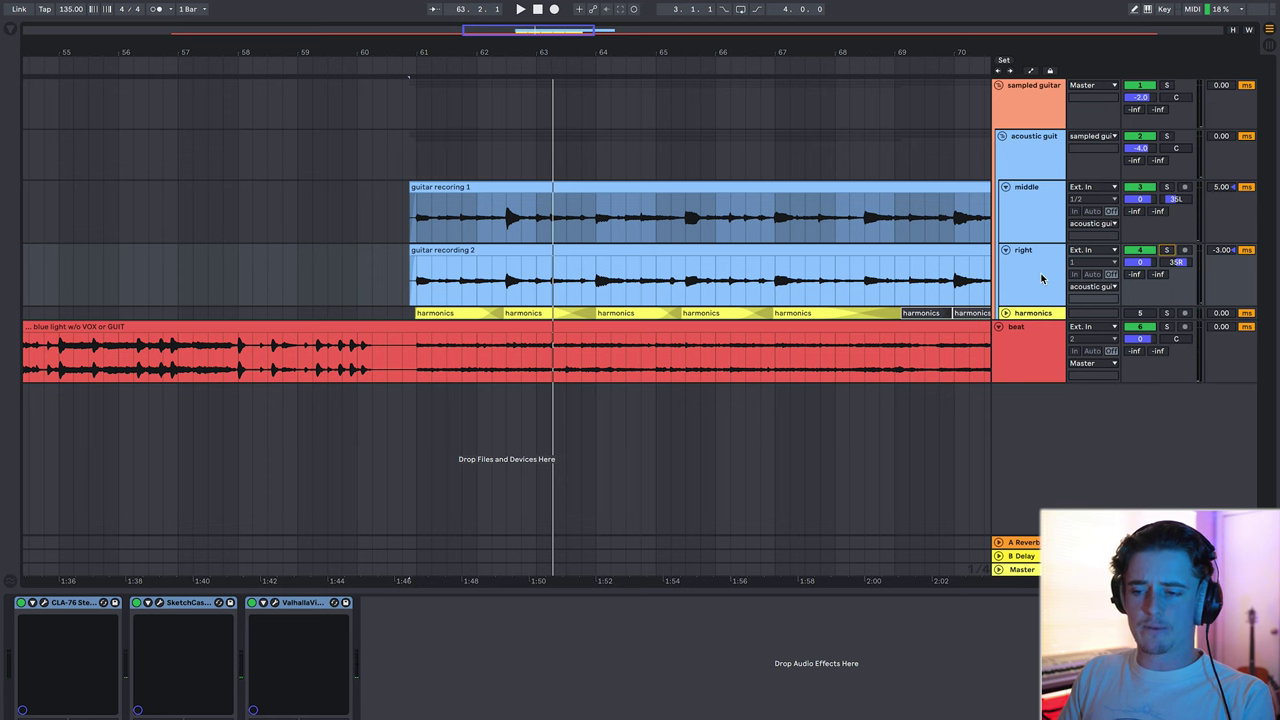
# Audition the doubled guitars from the middle track, then move down to the Utility and Glue Compressor track
pyautogui.click(1040, 202)
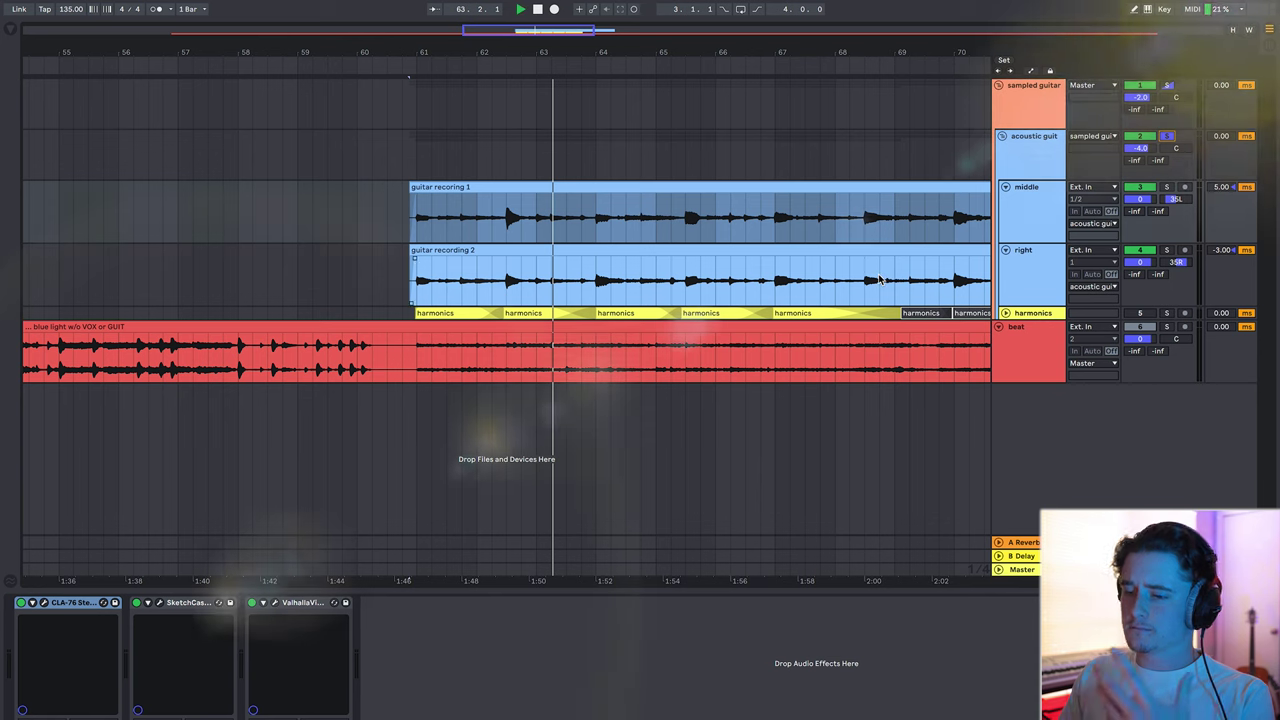
pyautogui.press('space')
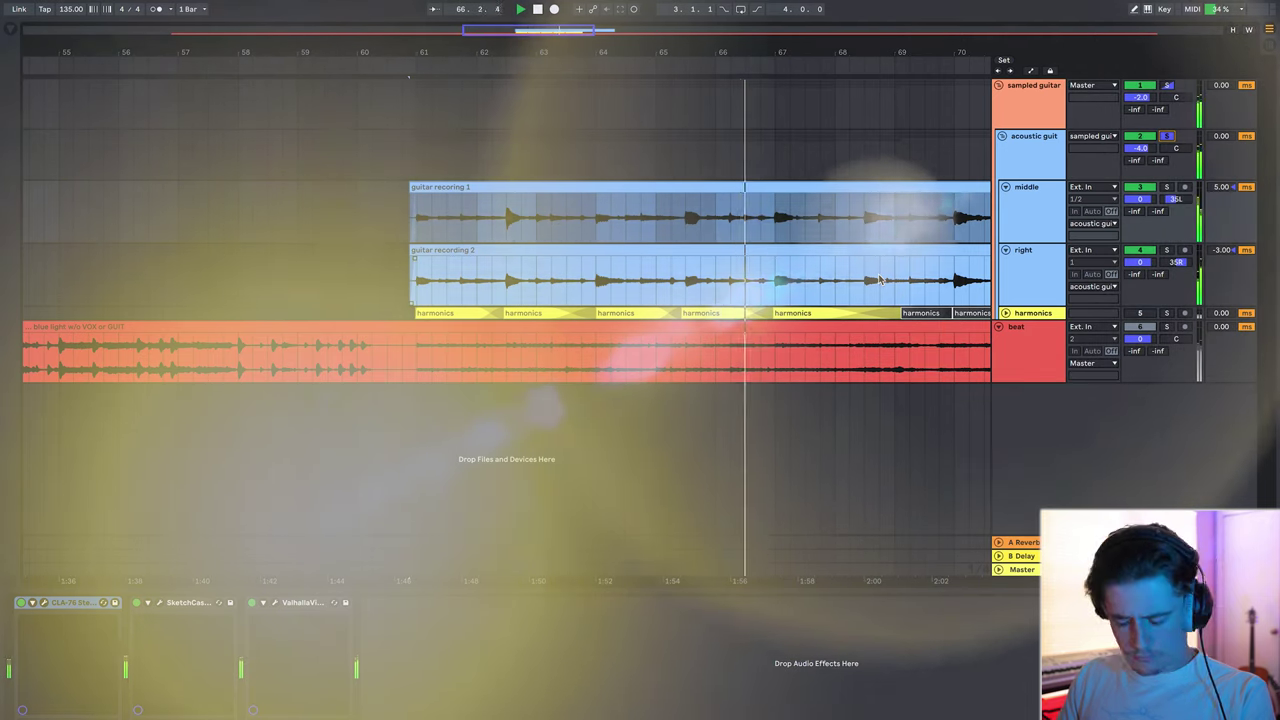
pyautogui.press('space')
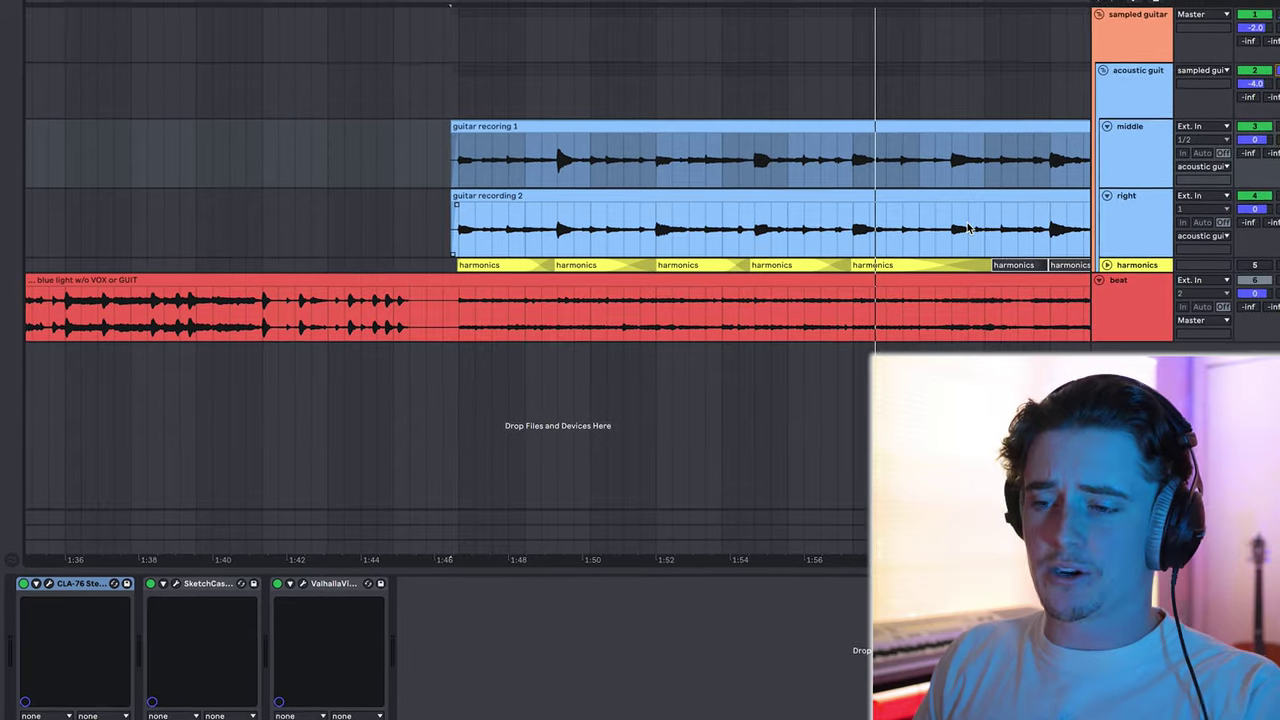
pyautogui.press('Down')
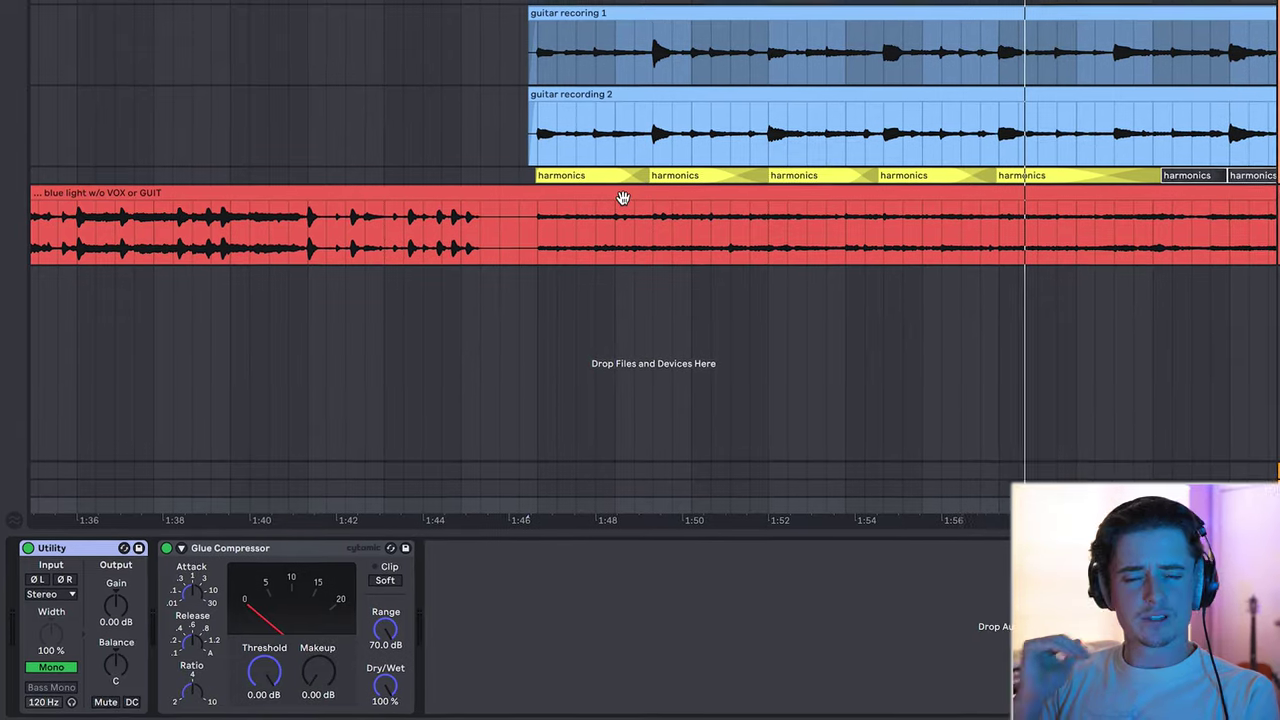
# Play the arrangement from about 1:46 to hear the middle and right guitars at 35L/35R
pyautogui.press('space')
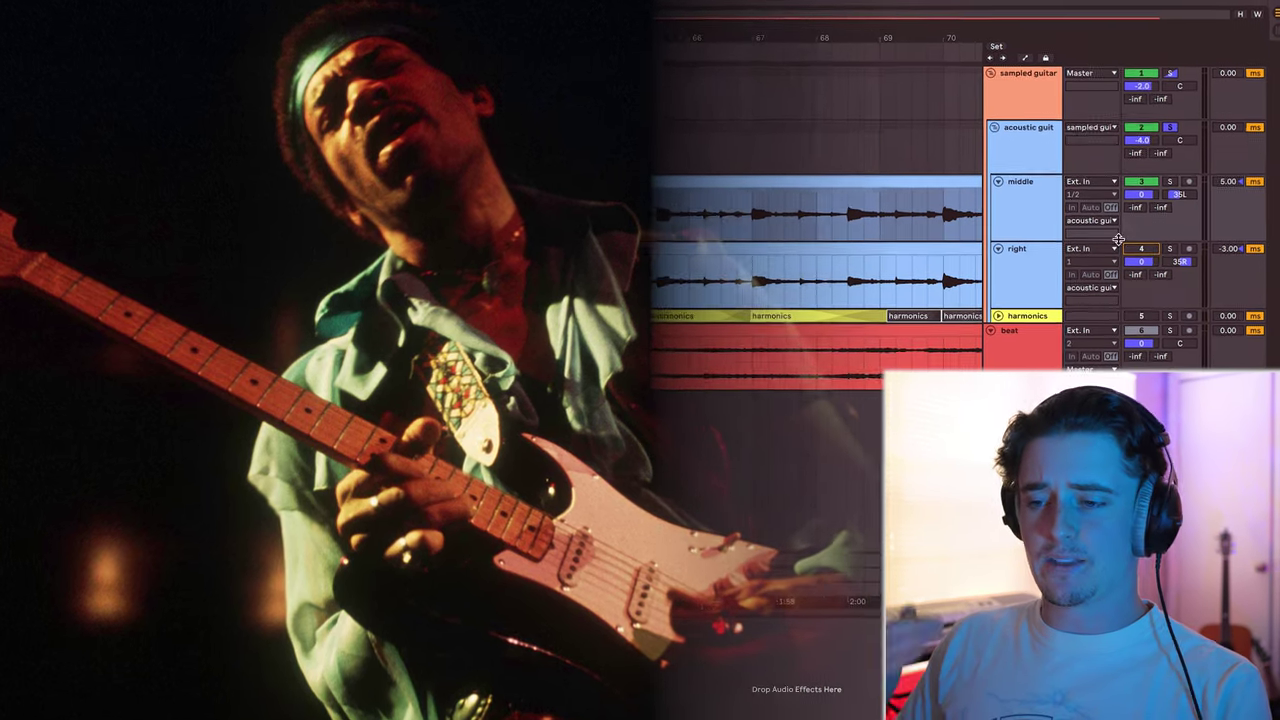
pyautogui.click(1044, 209)
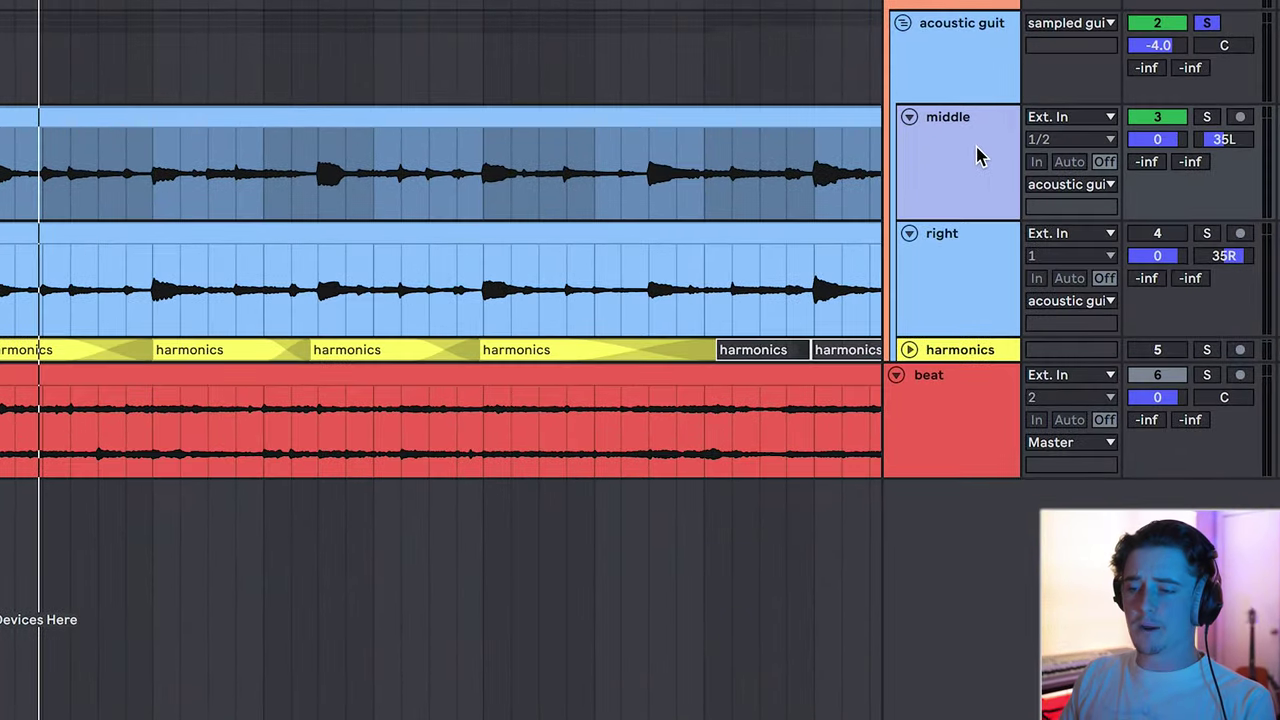
# Duplicate the middle guitar track, rename the pair 'left' and 'left 2', and play them back
pyautogui.hotkey('ctrl', 'd')
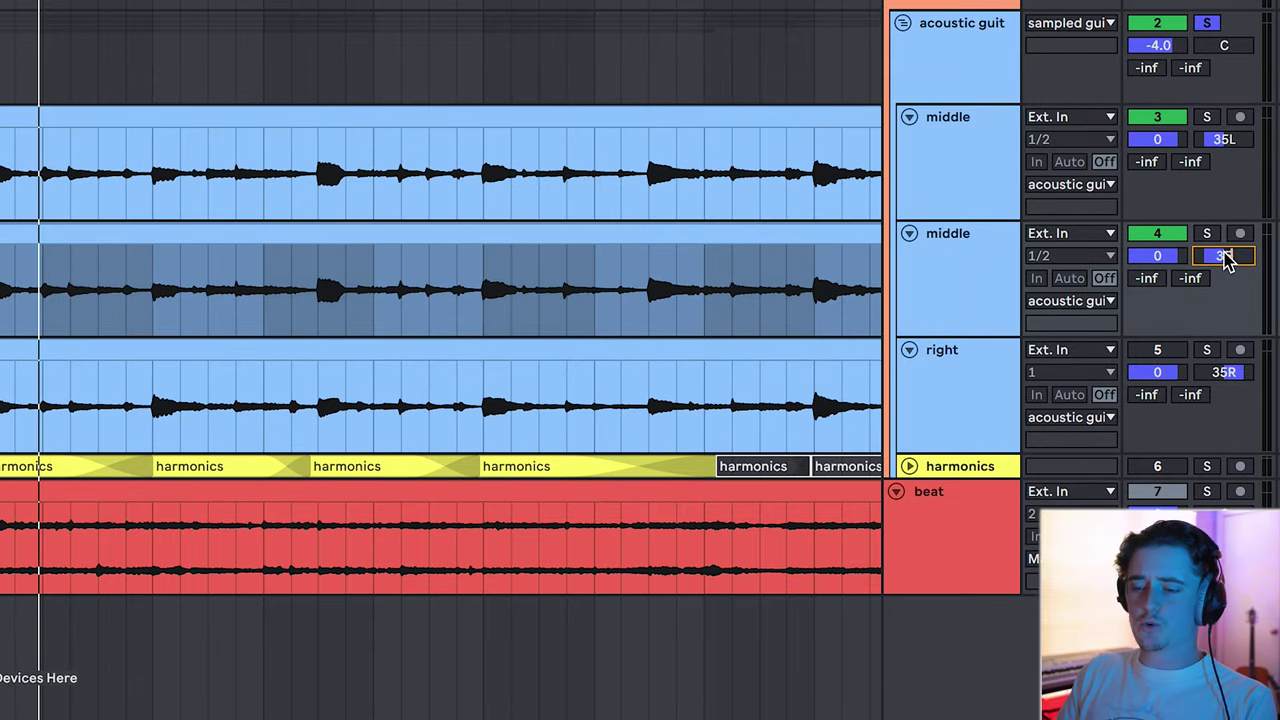
pyautogui.click(977, 173)
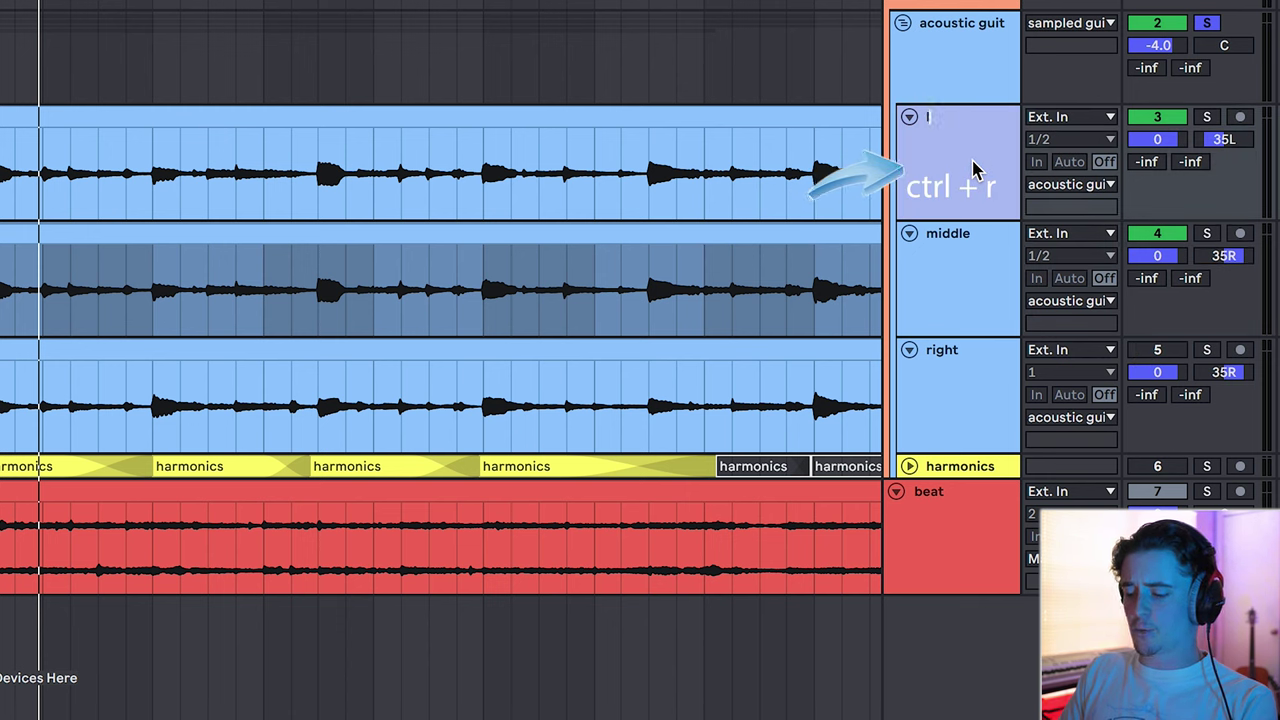
pyautogui.click(960, 258)
pyautogui.hotkey('ctrl', 'r')
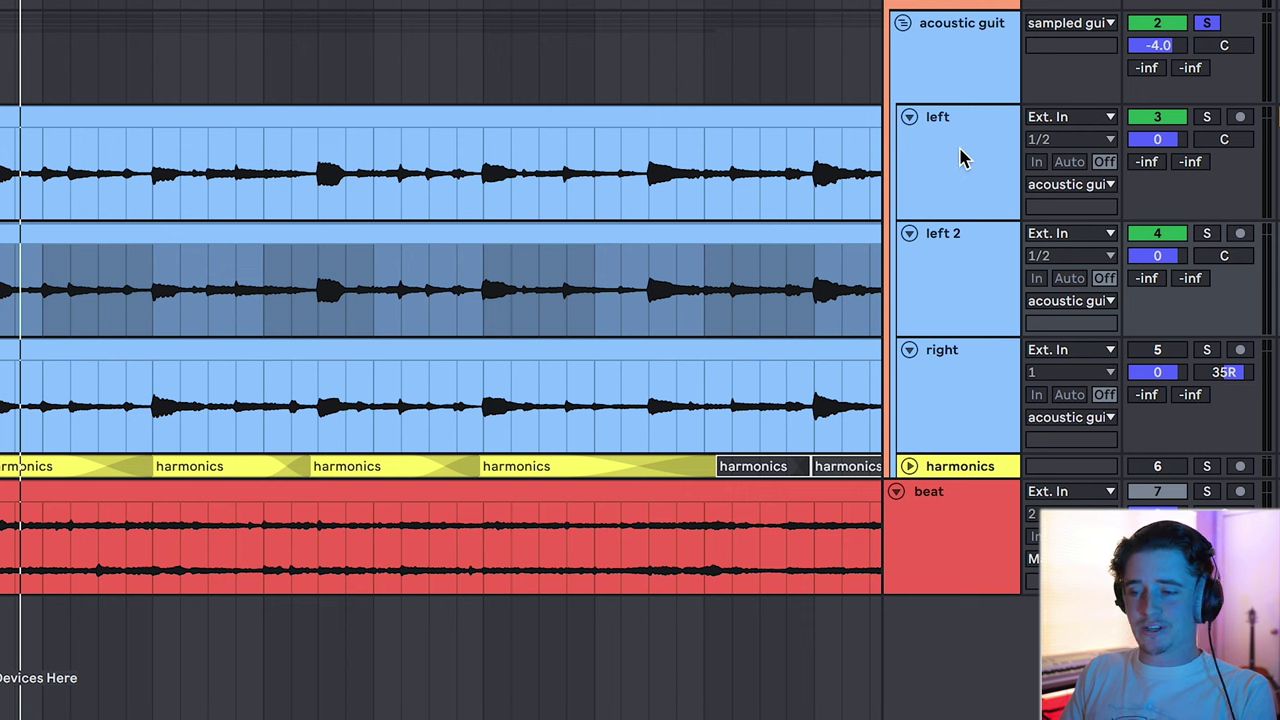
pyautogui.press('space')
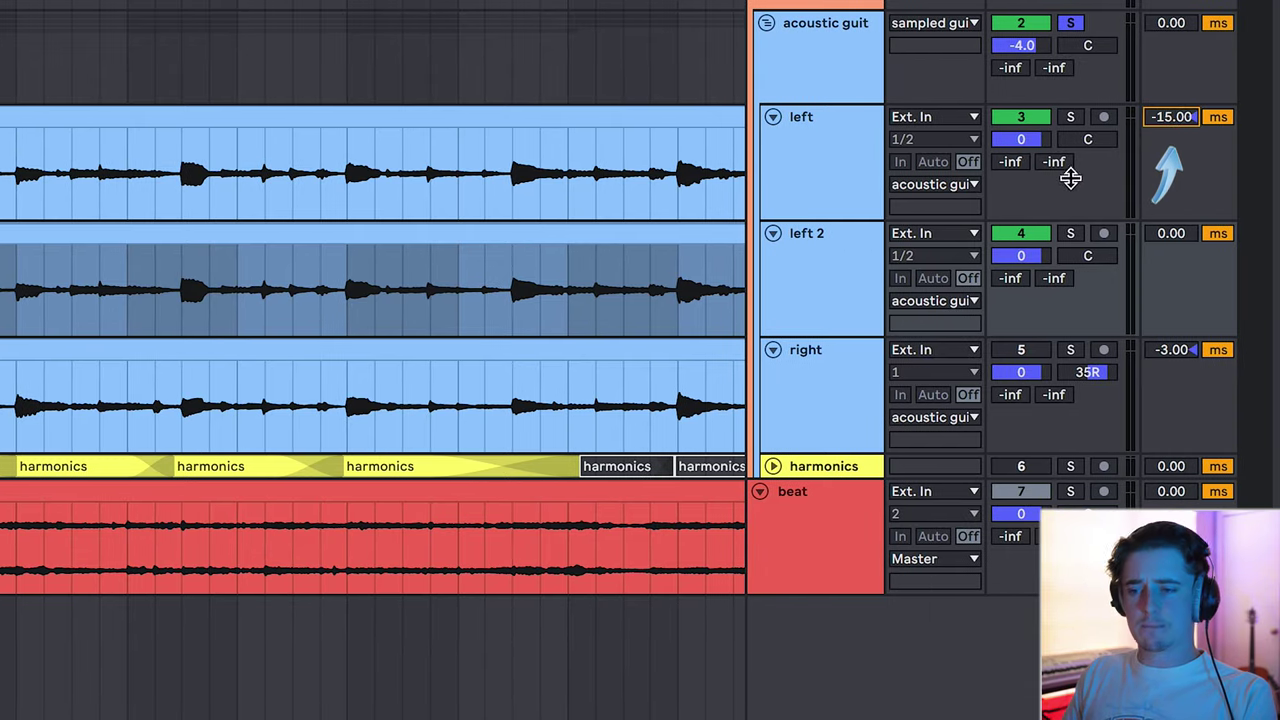
# Give left a -15 ms and left 2 a +15 ms track delay, panned 45L/45R
pyautogui.click(835, 158)
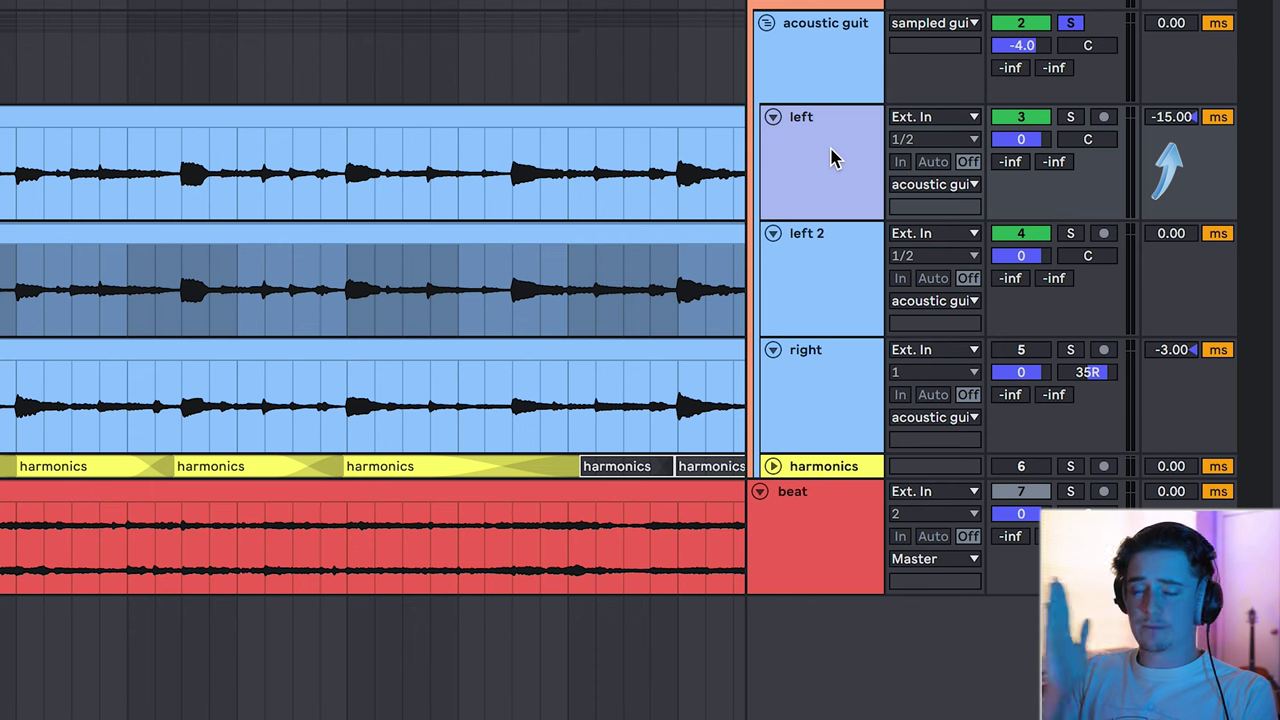
pyautogui.click(848, 284)
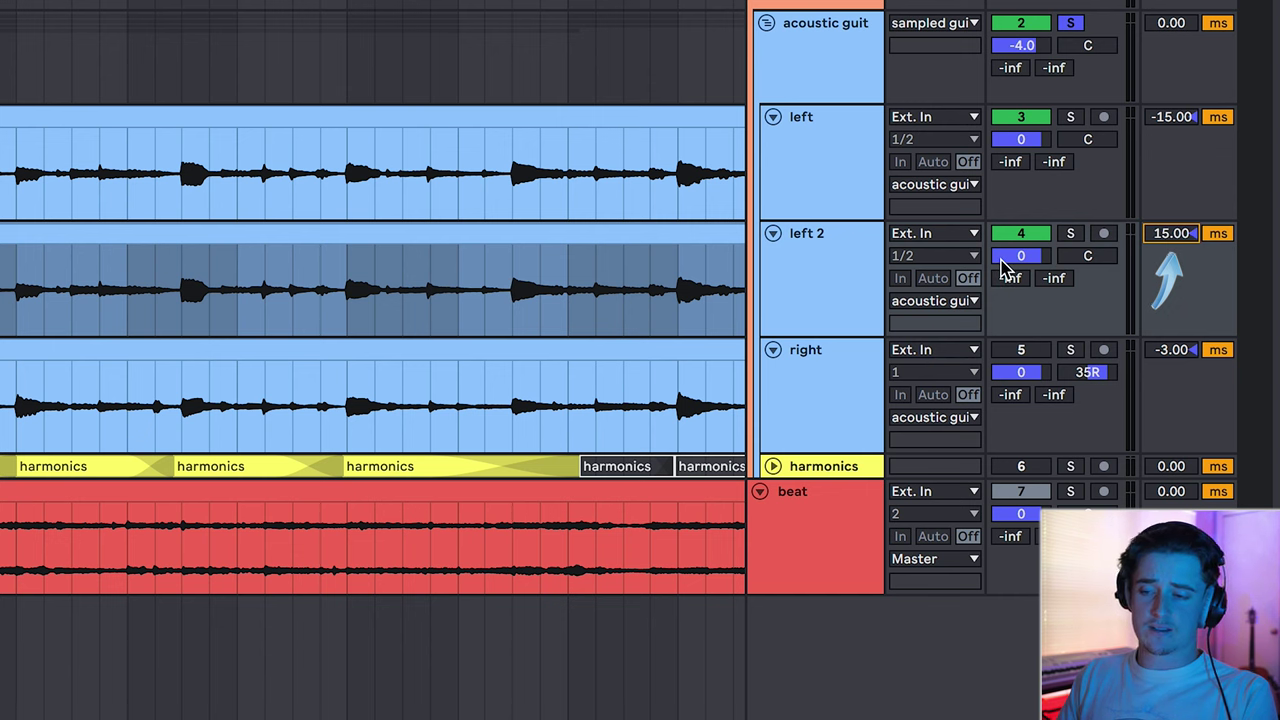
pyautogui.click(1095, 140)
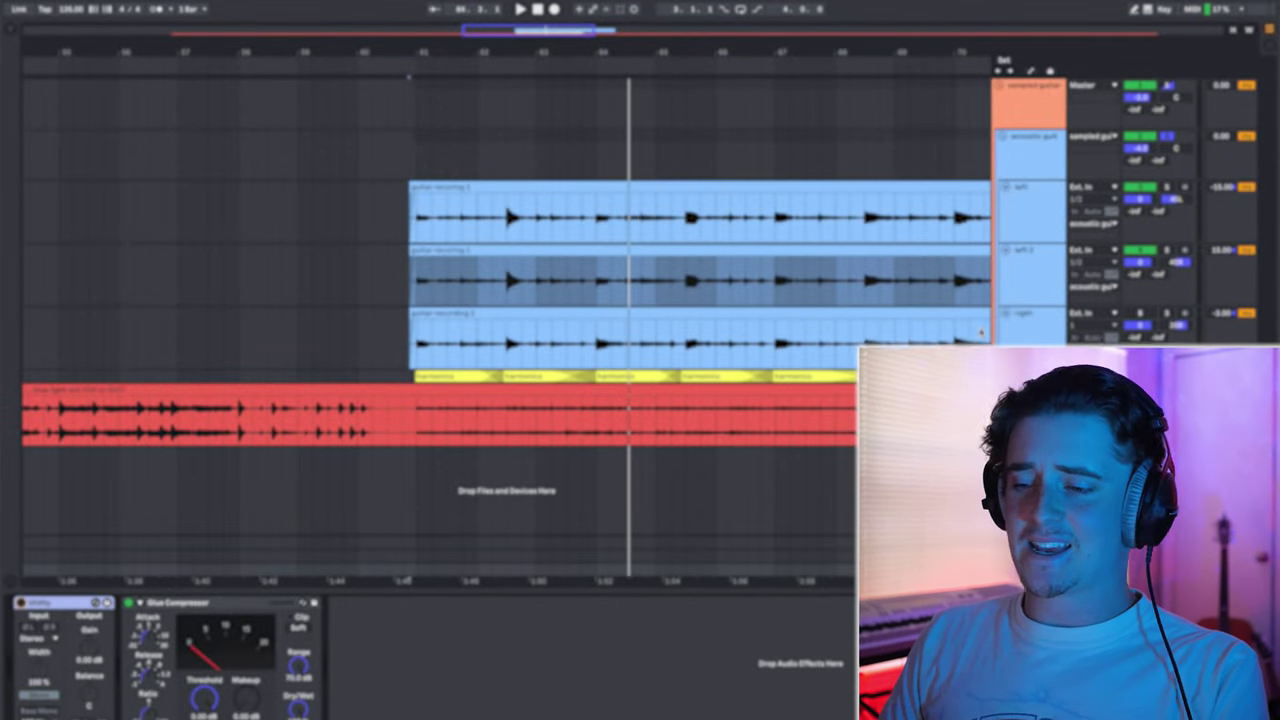
# Inspect the left and left 2 tracks' effect chains, then select the left 2 guitar clip
pyautogui.click(907, 252)
pyautogui.click(907, 236)
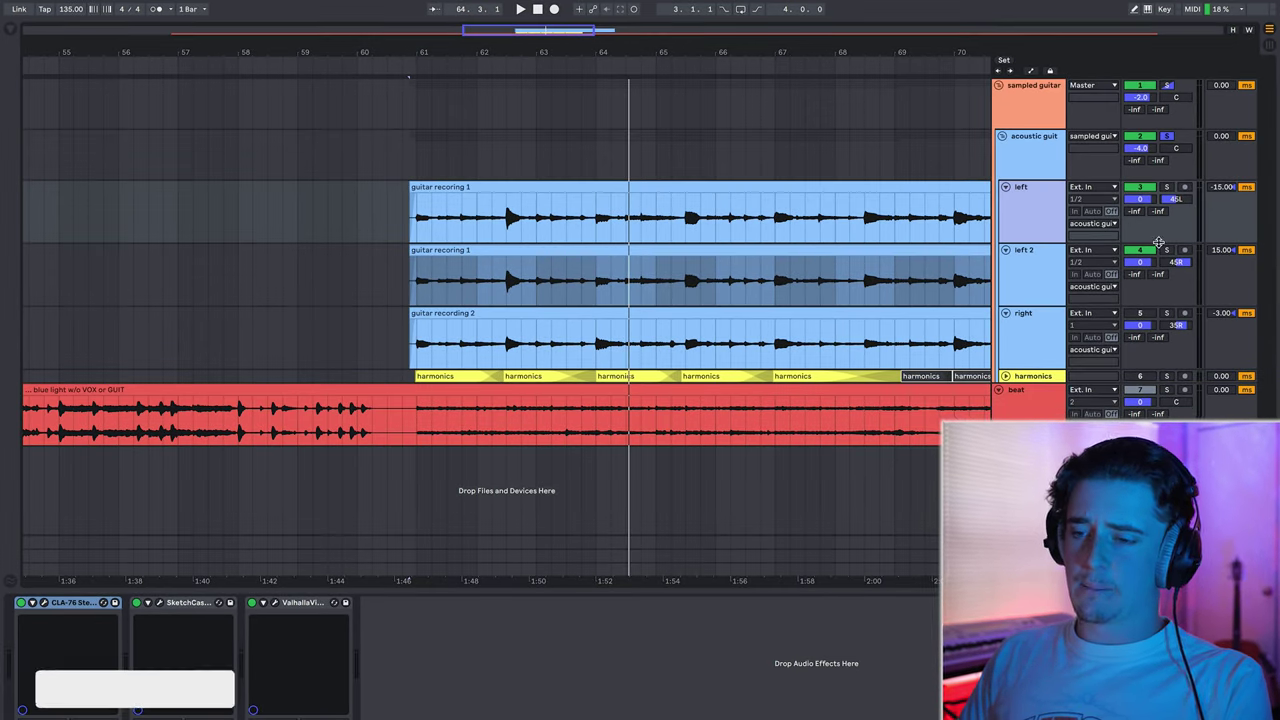
pyautogui.click(1021, 262)
pyautogui.click(1021, 218)
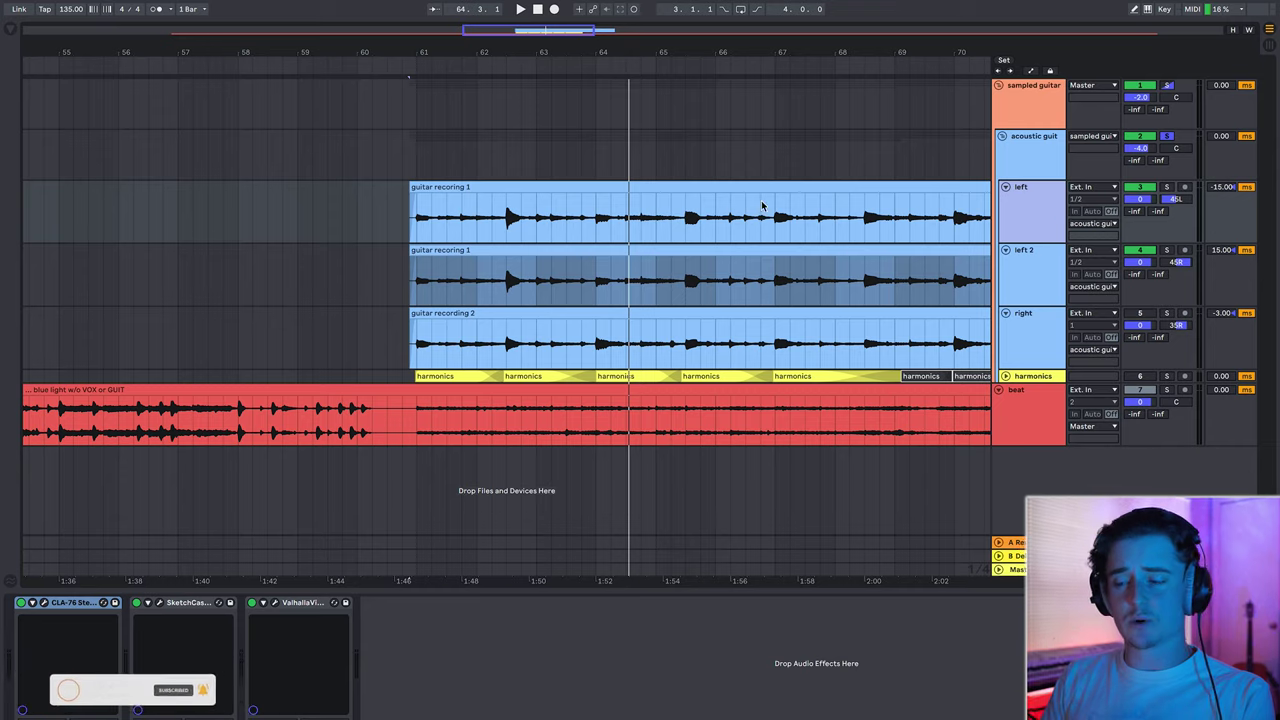
pyautogui.hscroll(3, 647, 187)
pyautogui.hscroll(3, 647, 187)
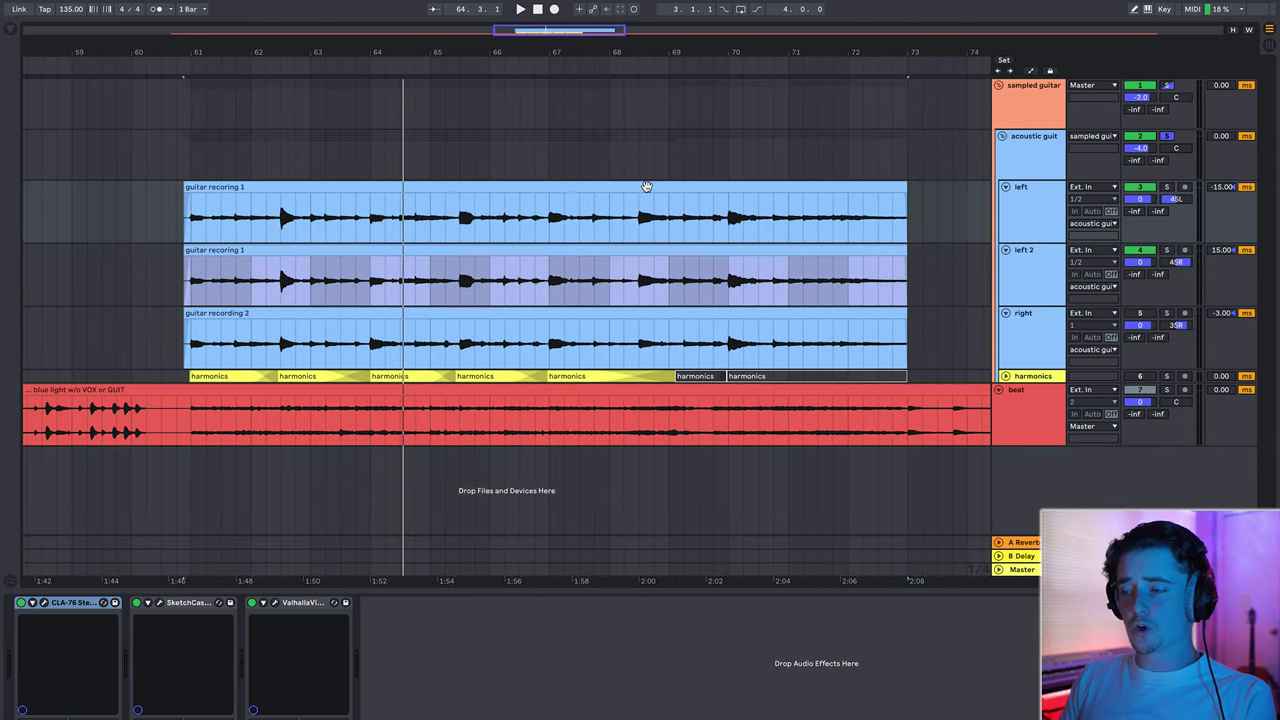
pyautogui.click(1043, 268)
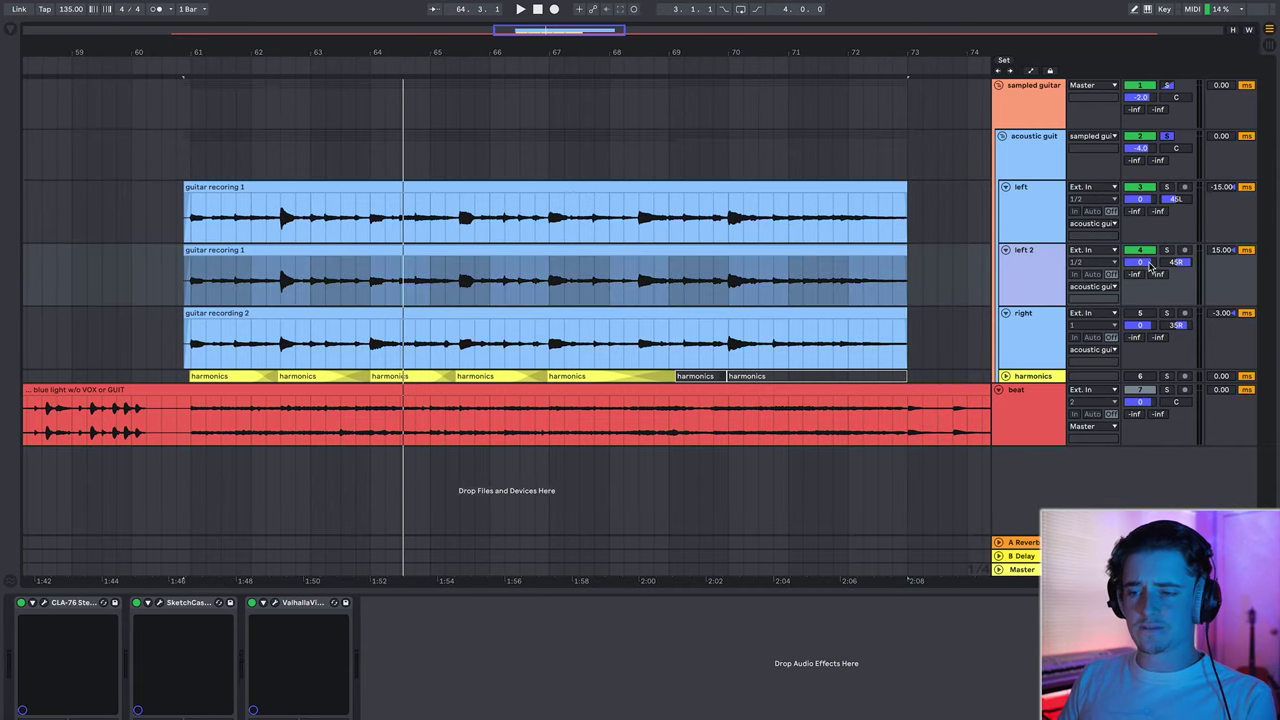
# Open the left 2 clip in the Sample Editor and move the first note's warp marker later
pyautogui.doubleClick(468, 250)
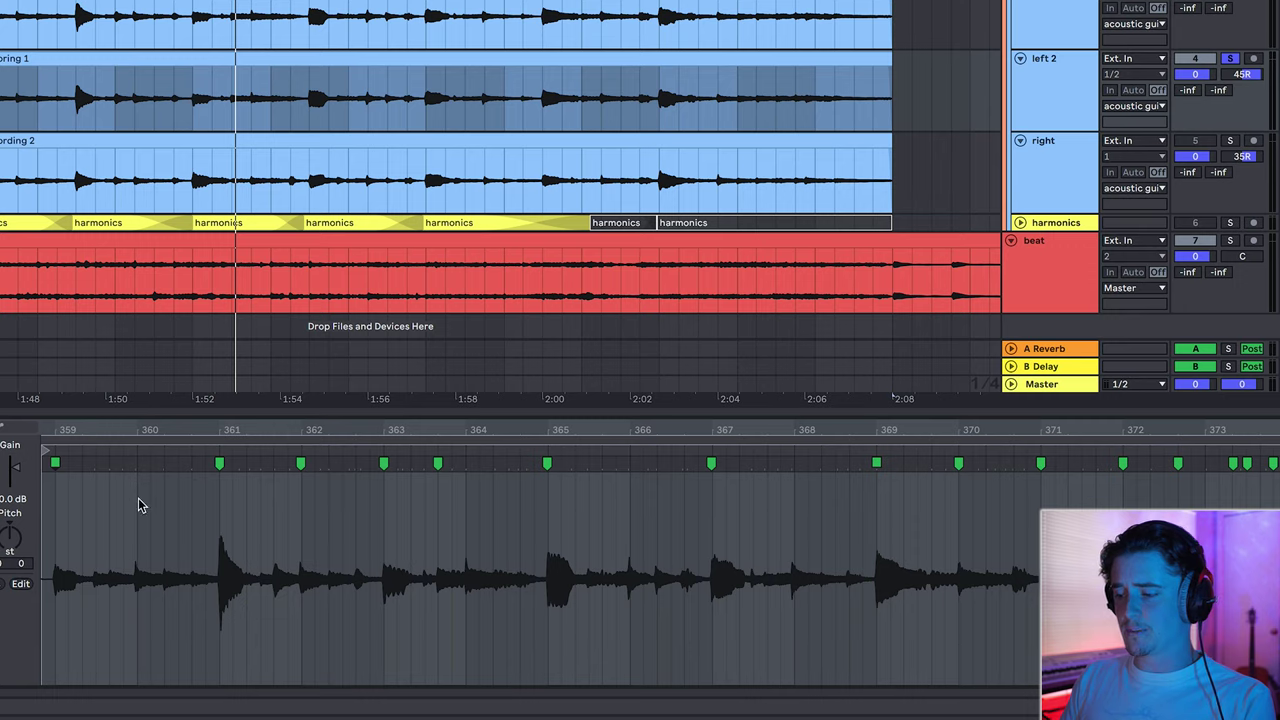
pyautogui.press('+')
pyautogui.press('+')
pyautogui.press('+')
pyautogui.press('+')
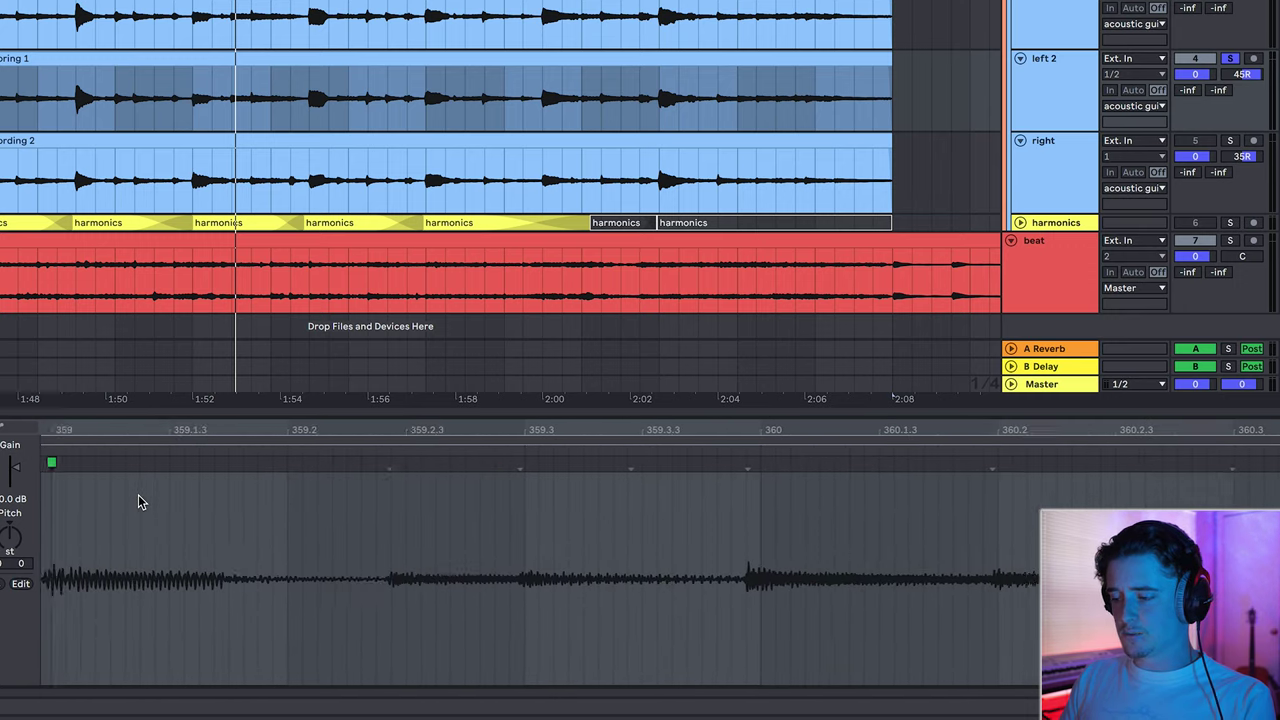
pyautogui.hscroll(-3, 337, 471)
pyautogui.press('+')
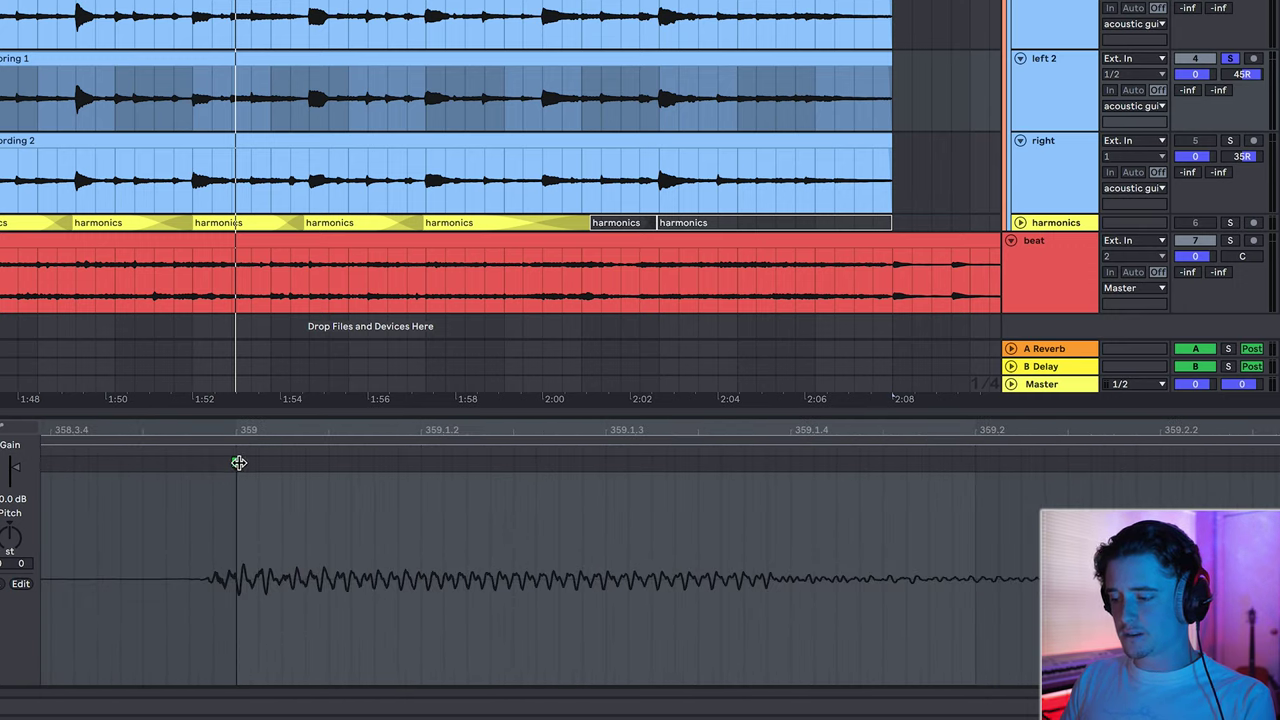
pyautogui.moveTo(239, 462); pyautogui.dragTo(324, 471)
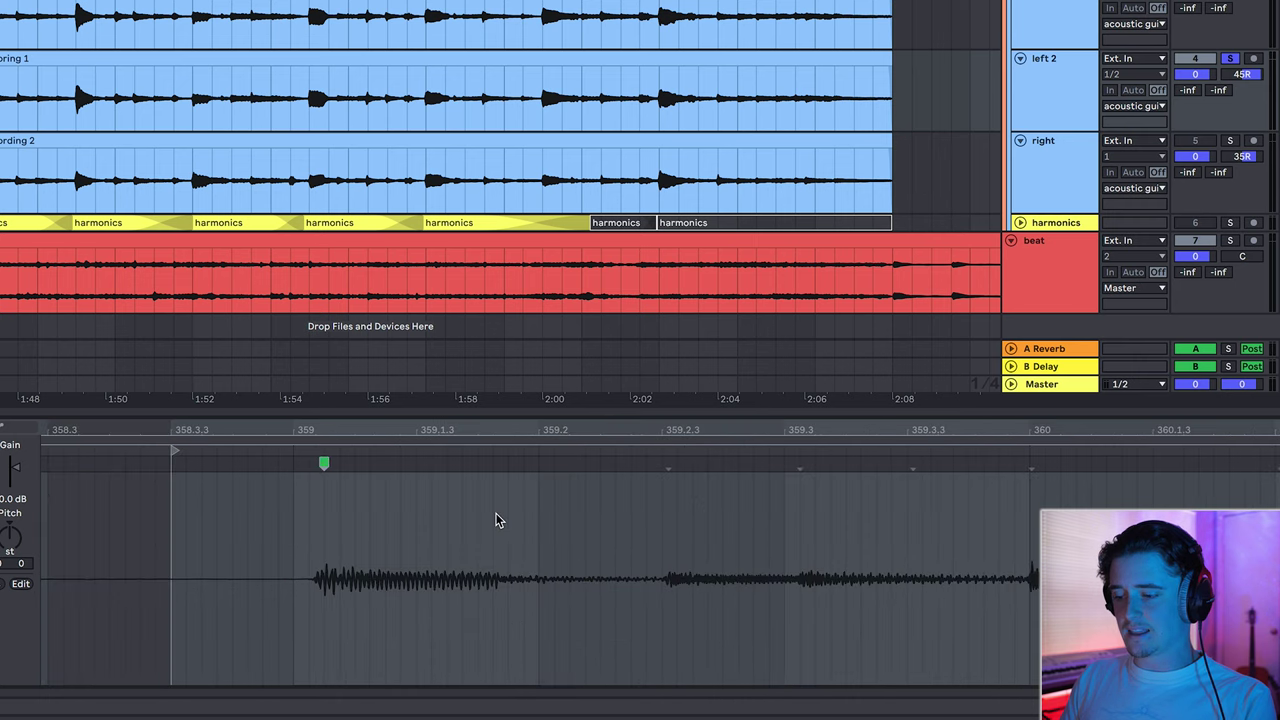
# Nudge the following warp markers slightly earlier and later so the double's timing varies
pyautogui.press('-')
pyautogui.moveTo(544, 467); pyautogui.dragTo(534, 468)
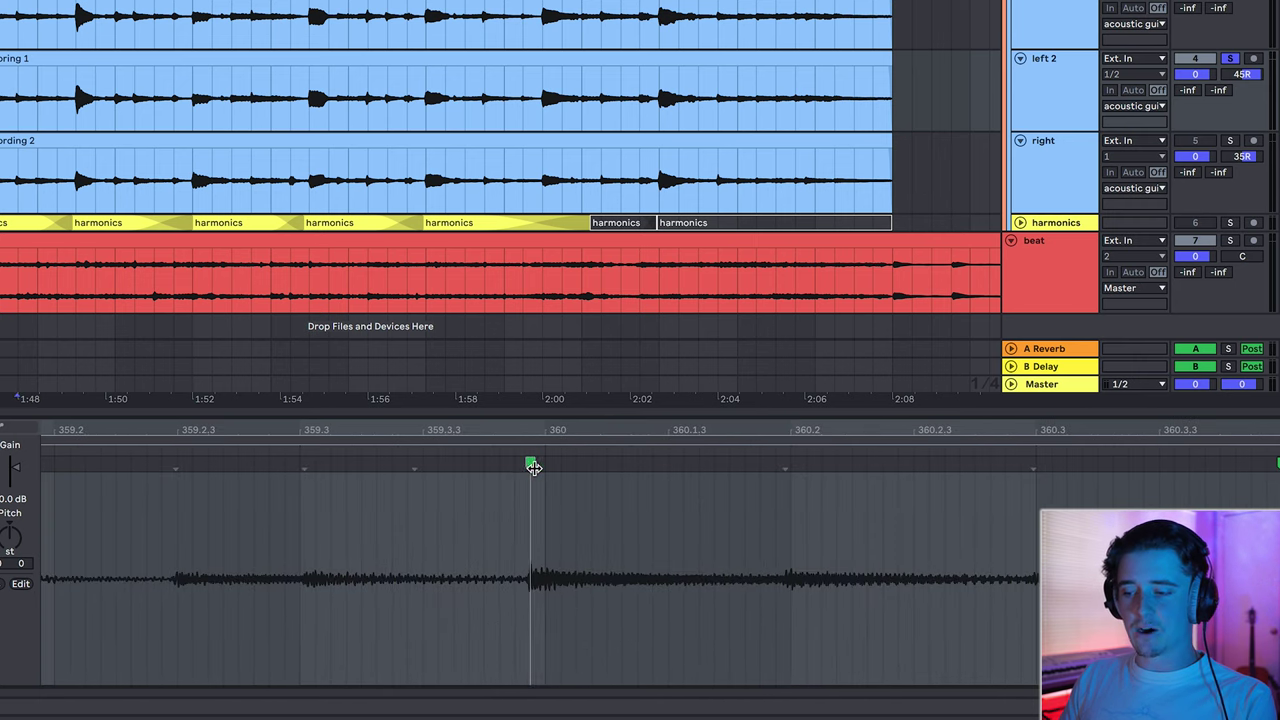
pyautogui.hscroll(5, 693, 496)
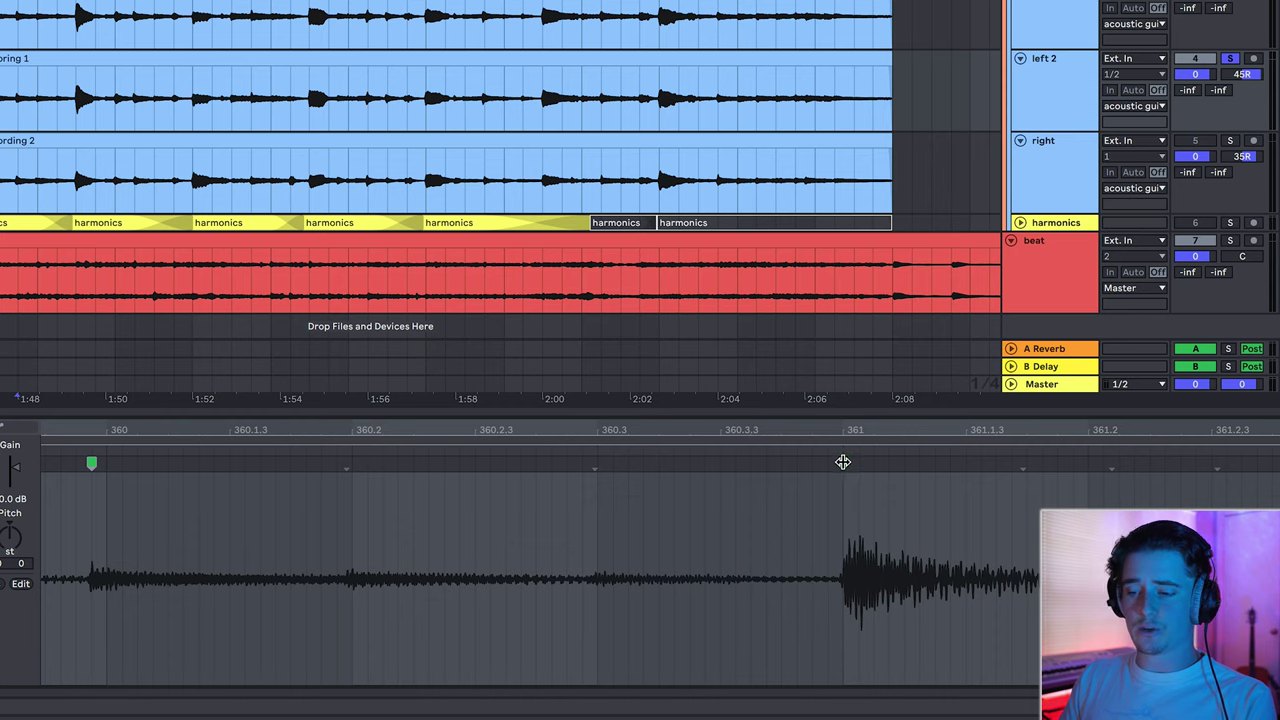
pyautogui.moveTo(843, 462); pyautogui.dragTo(870, 462)
pyautogui.hscroll(10, 870, 467)
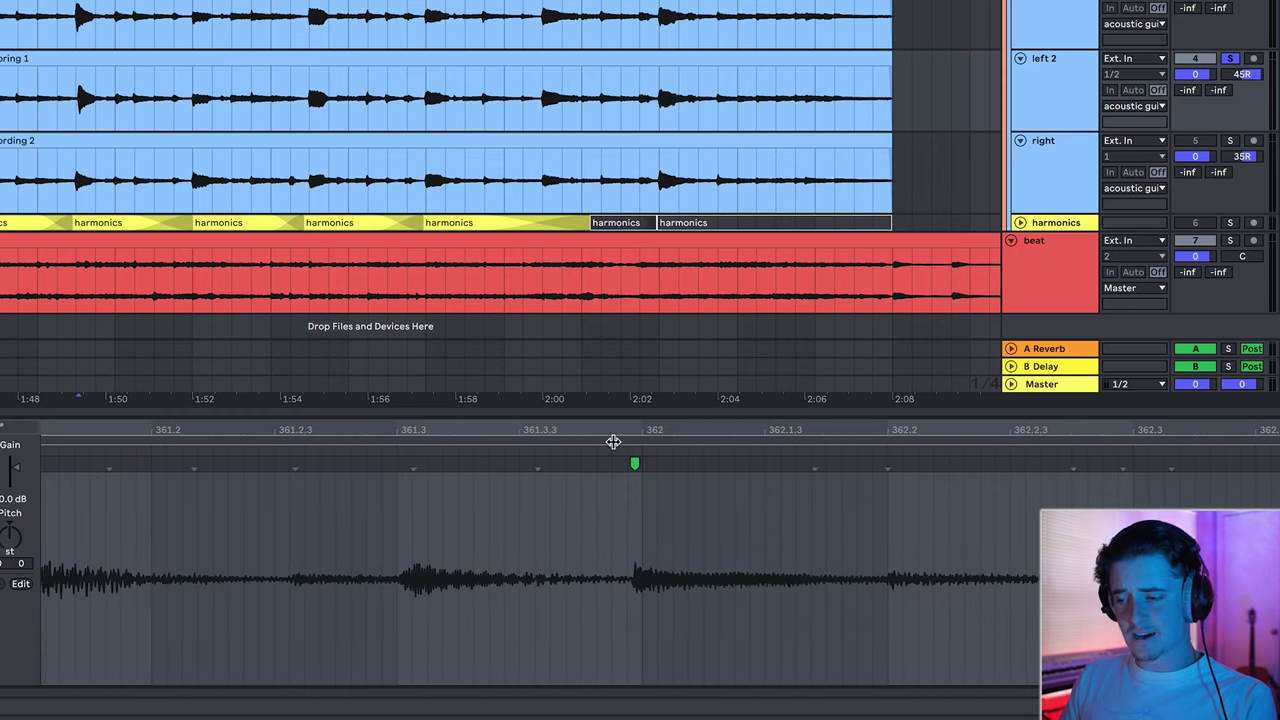
pyautogui.moveTo(636, 464); pyautogui.dragTo(609, 463)
pyautogui.hscroll(4, 850, 535)
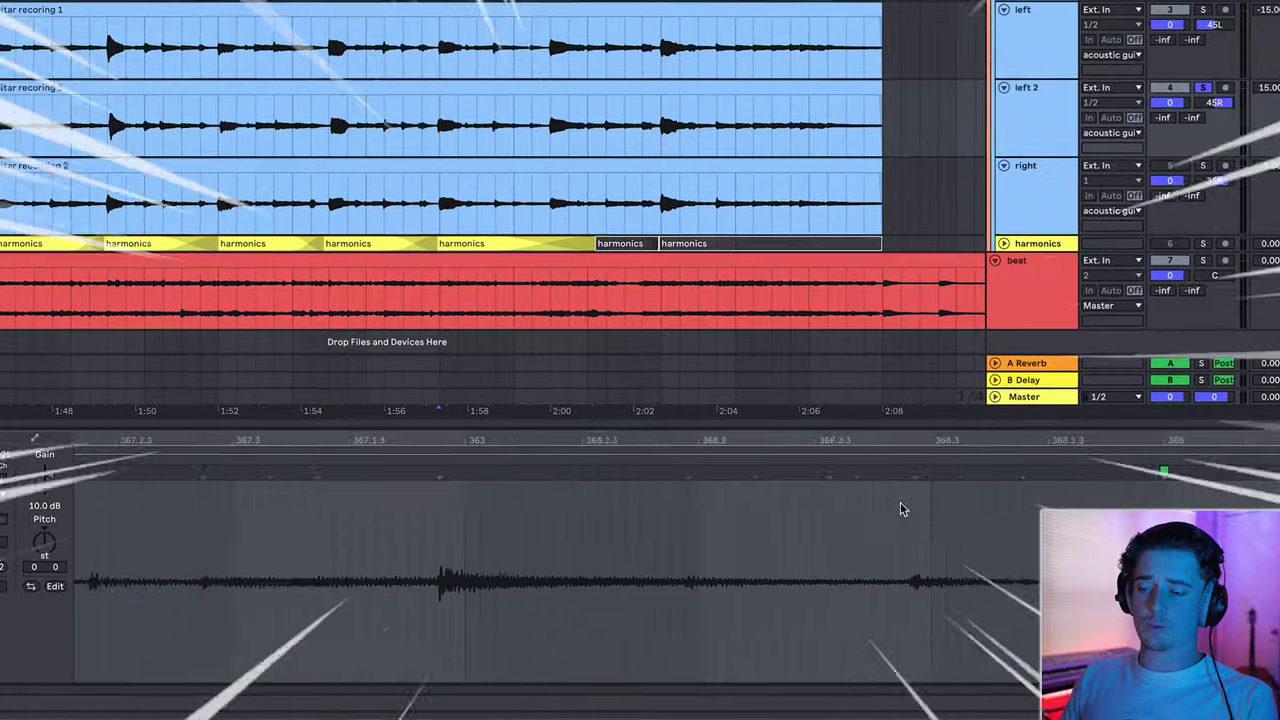
pyautogui.scroll(-5, 900, 509)
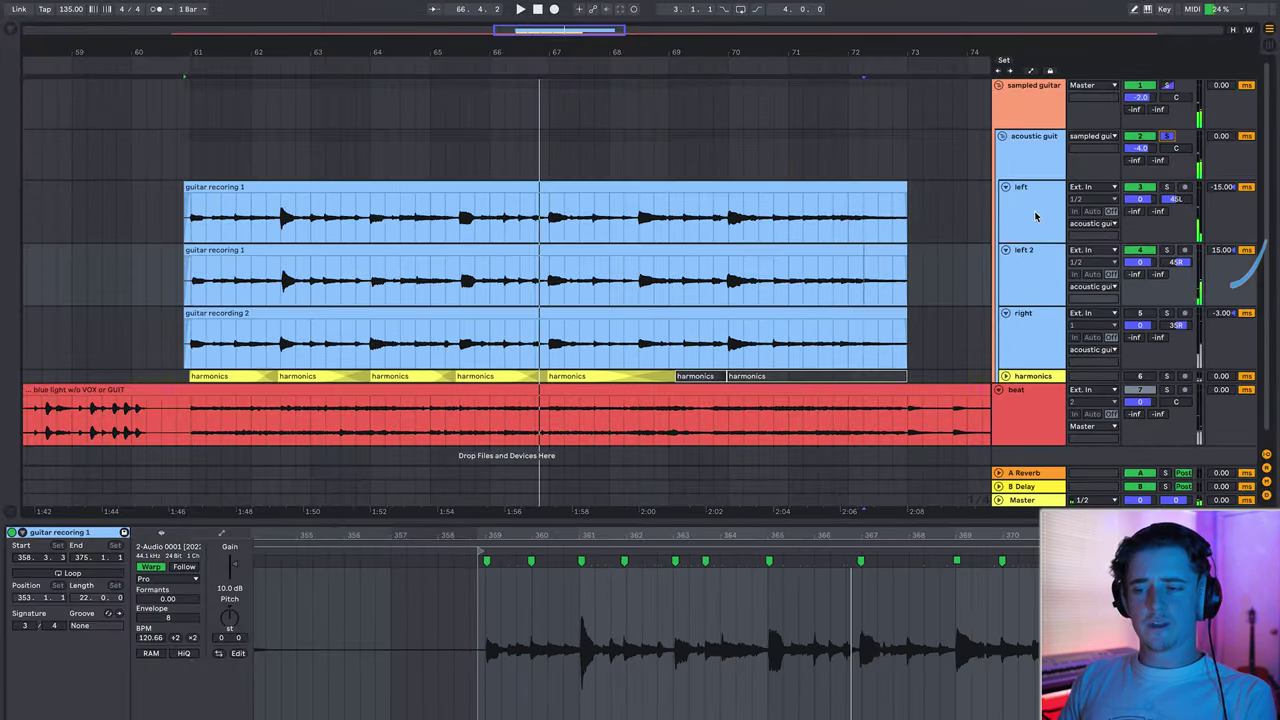
pyautogui.click(1036, 216)
# Show the left track's CLA-76, SketchCassette and ValhallaVintageVerb chain in Device View
pyautogui.click(1036, 282)
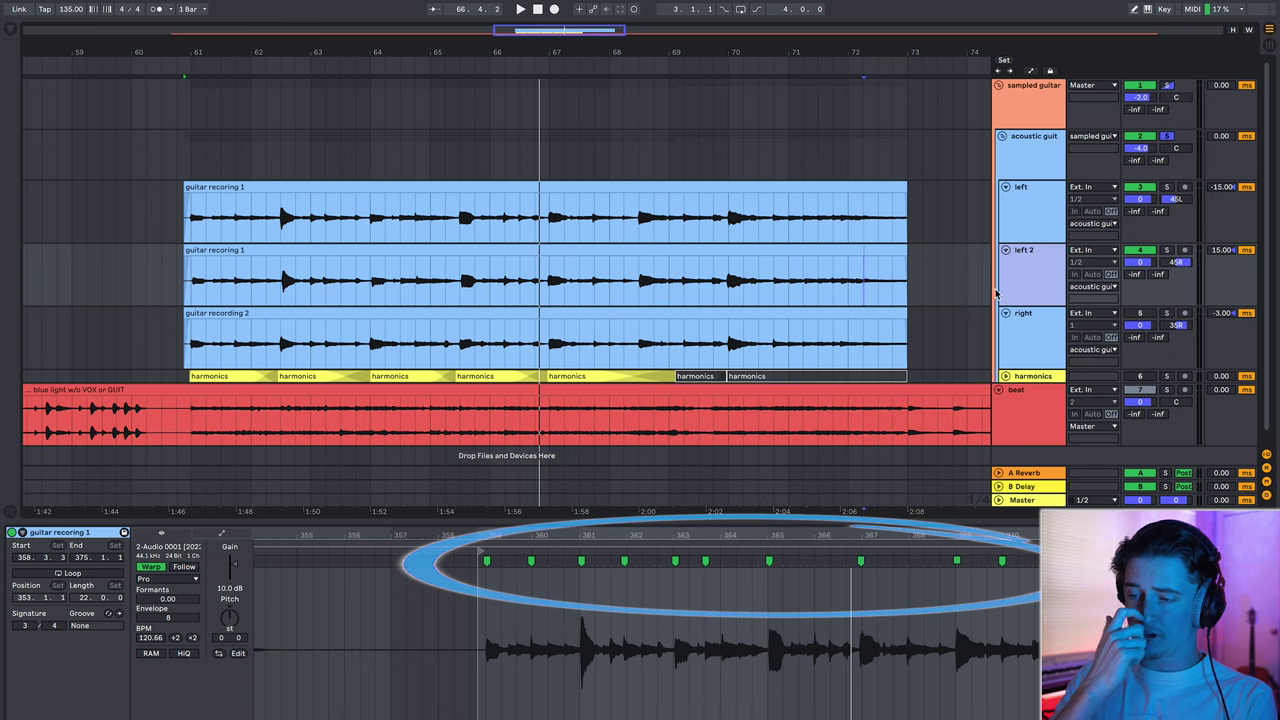
pyautogui.click(1034, 231)
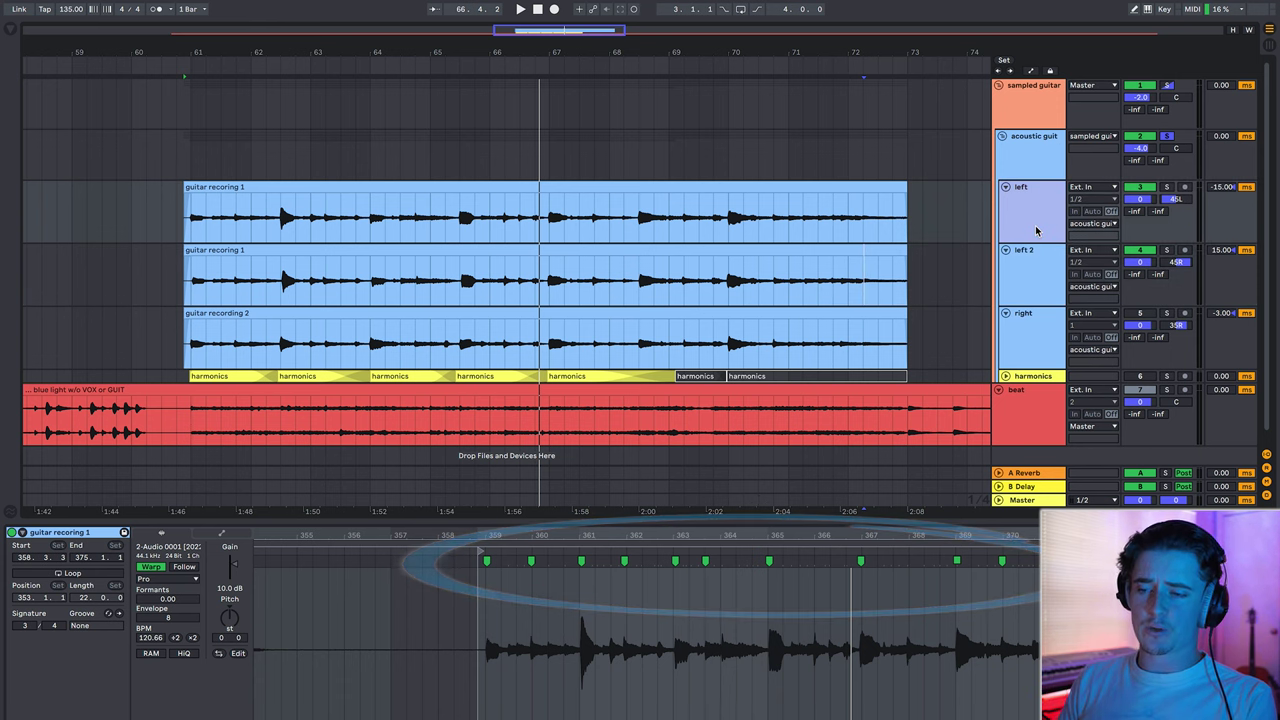
pyautogui.click(1034, 231)
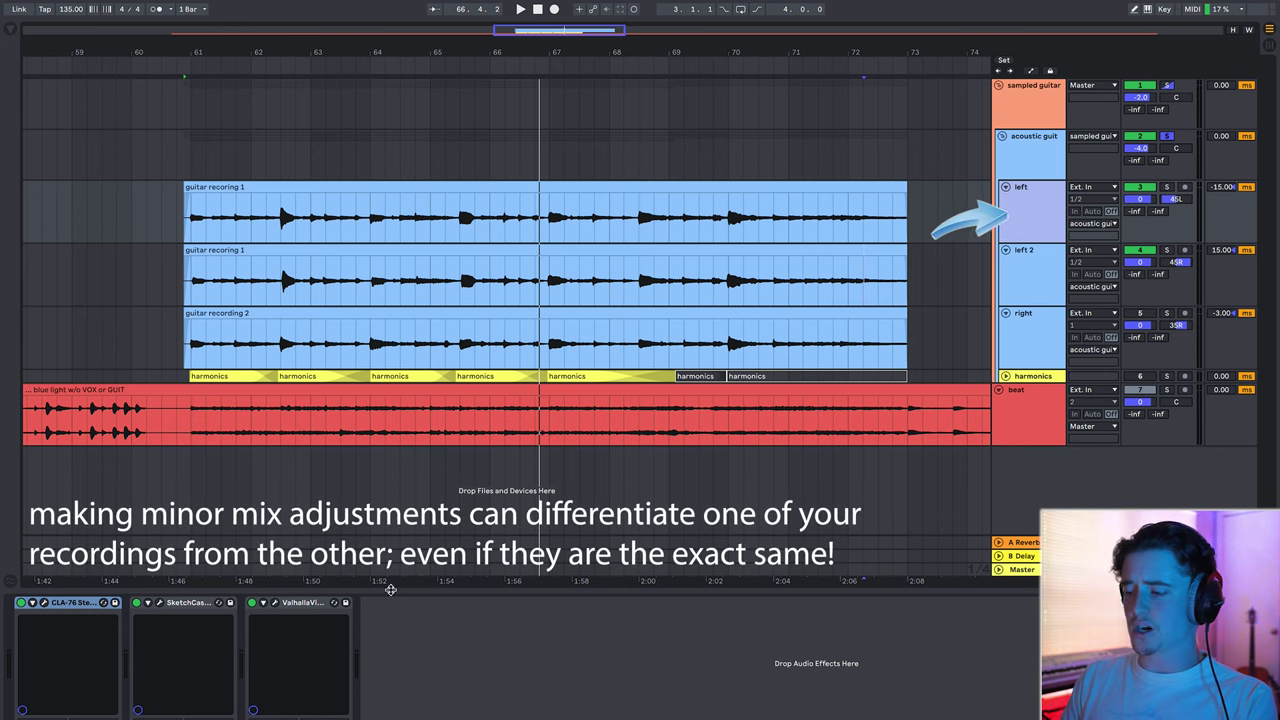
# Set the left track's SketchCassette II to setting B with WORN tape age, then close it
pyautogui.click(160, 602)
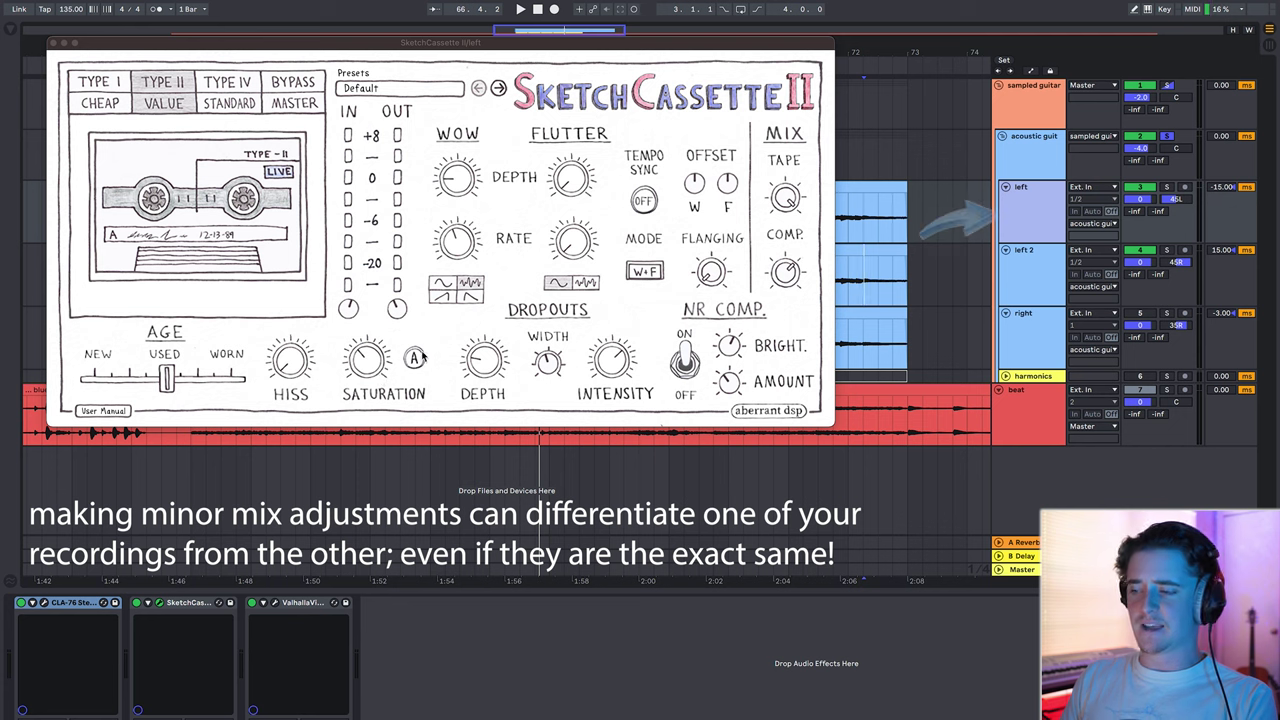
pyautogui.click(415, 357)
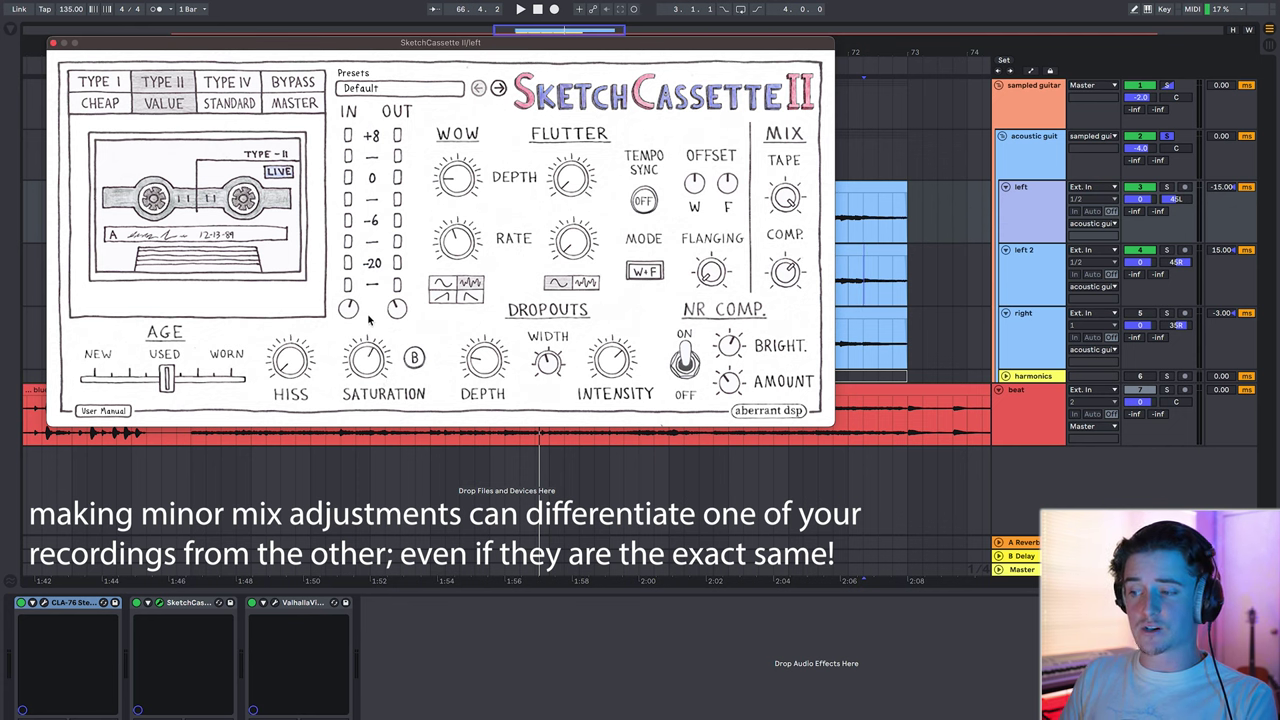
pyautogui.moveTo(167, 378); pyautogui.dragTo(222, 378)
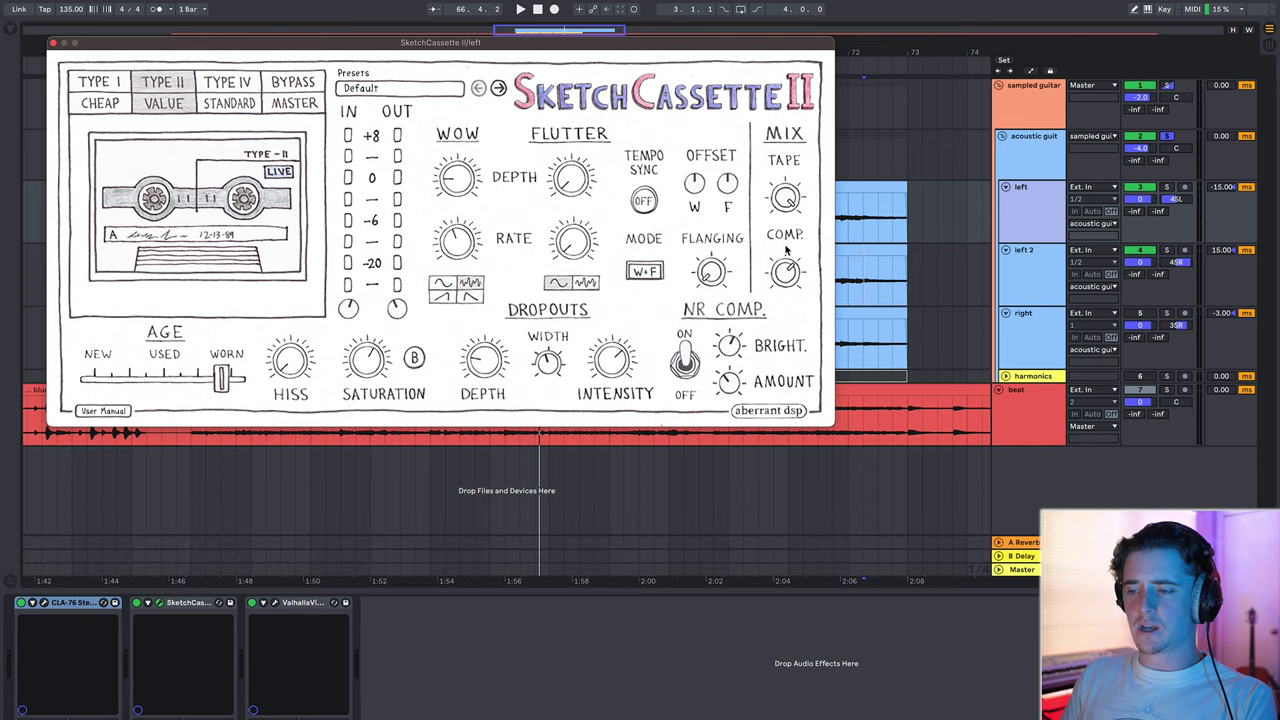
pyautogui.click(55, 43)
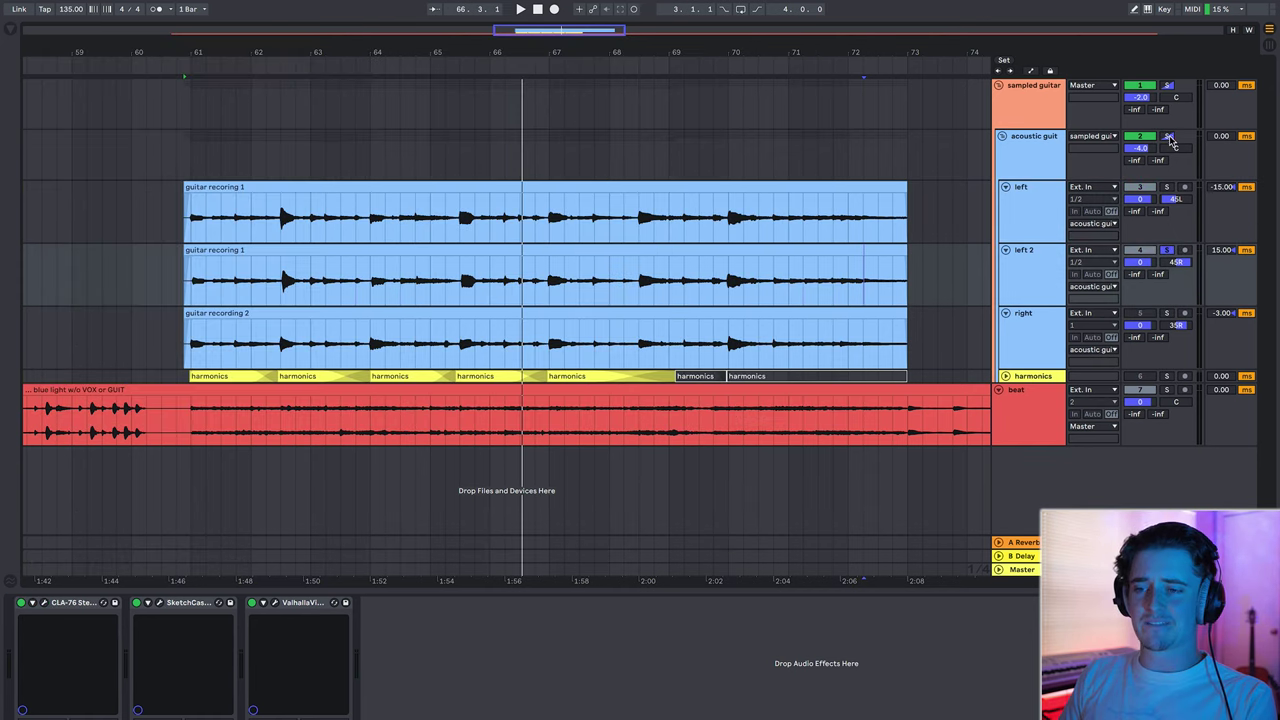
# Play the section, delete the left 2 duplicate, and pan left and right to 50L/50R
pyautogui.press('space')
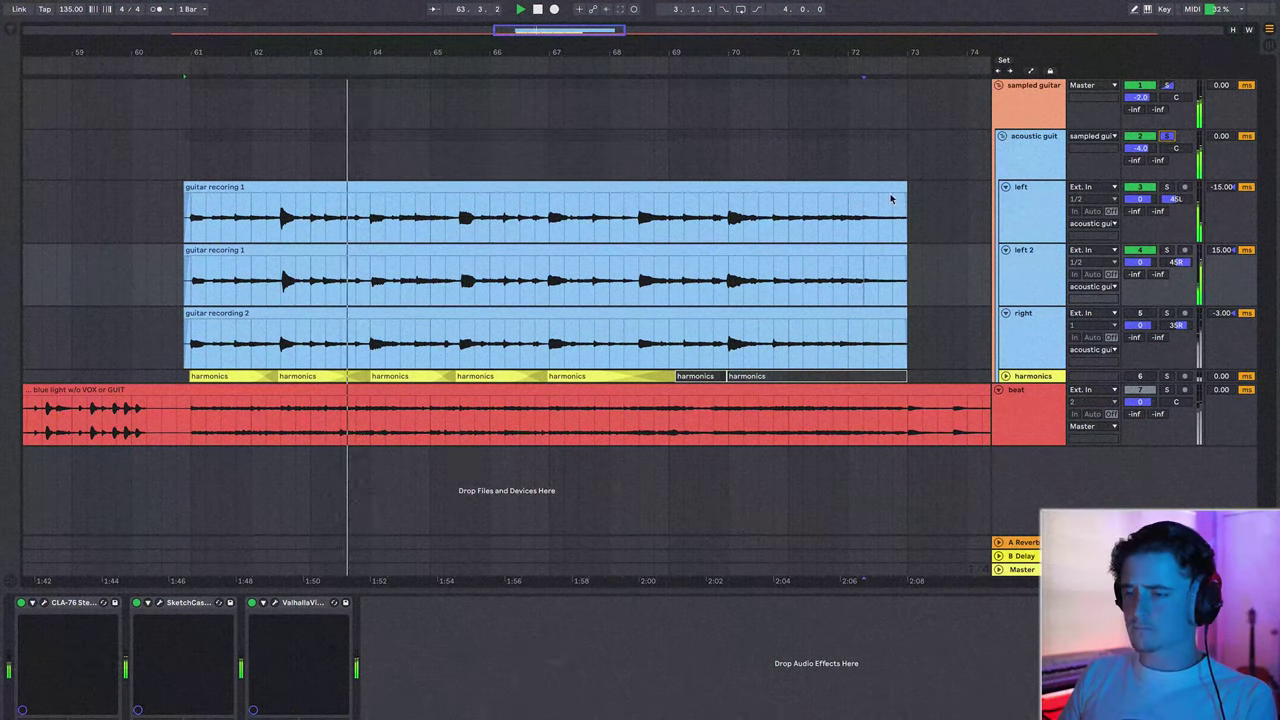
pyautogui.moveTo(894, 195); pyautogui.dragTo(688, 300)
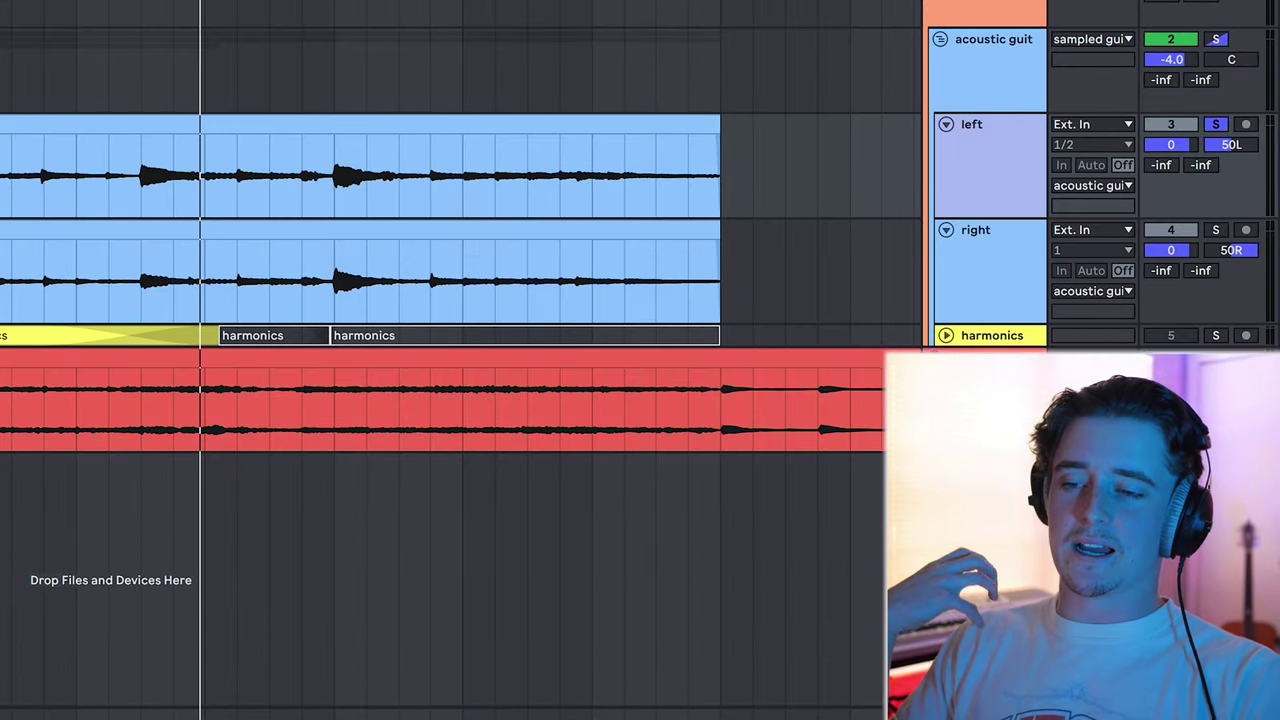
pyautogui.click(1224, 148)
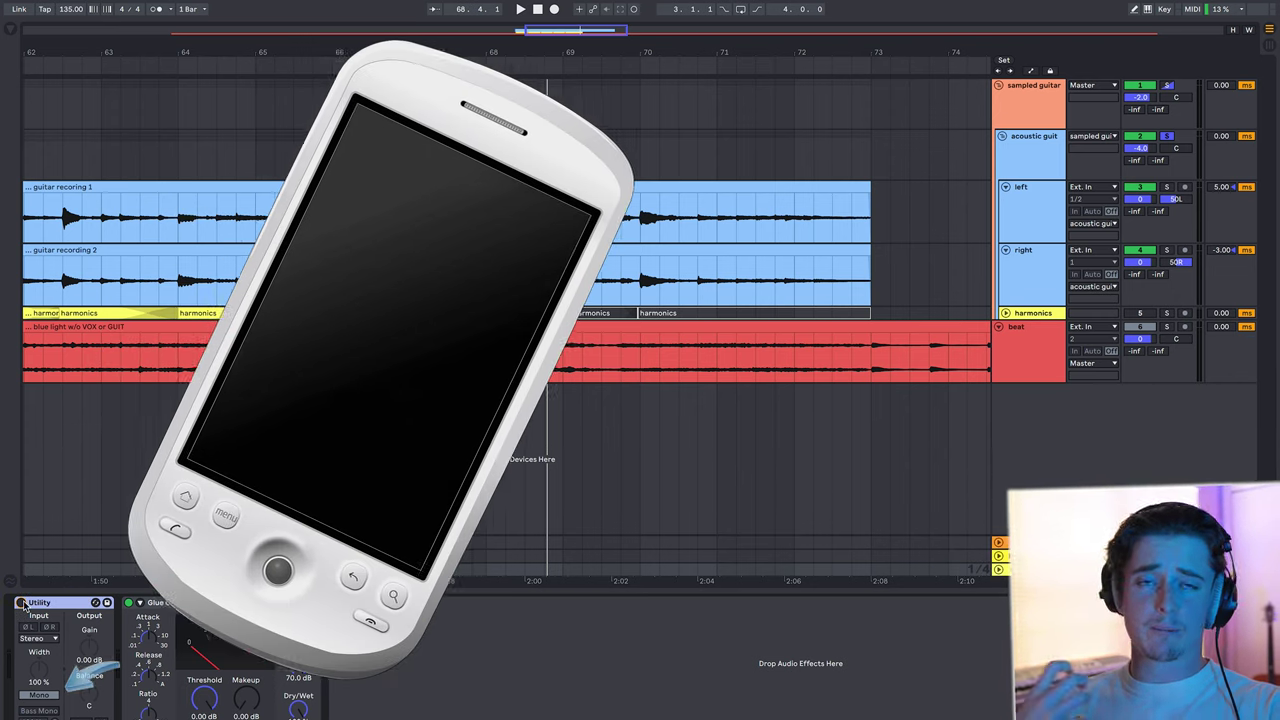
# Switch the Utility device's output to mono
pyautogui.click(21, 603)
# Play the guitars summed to mono, then select the acoustic guitar group
pyautogui.press('space')
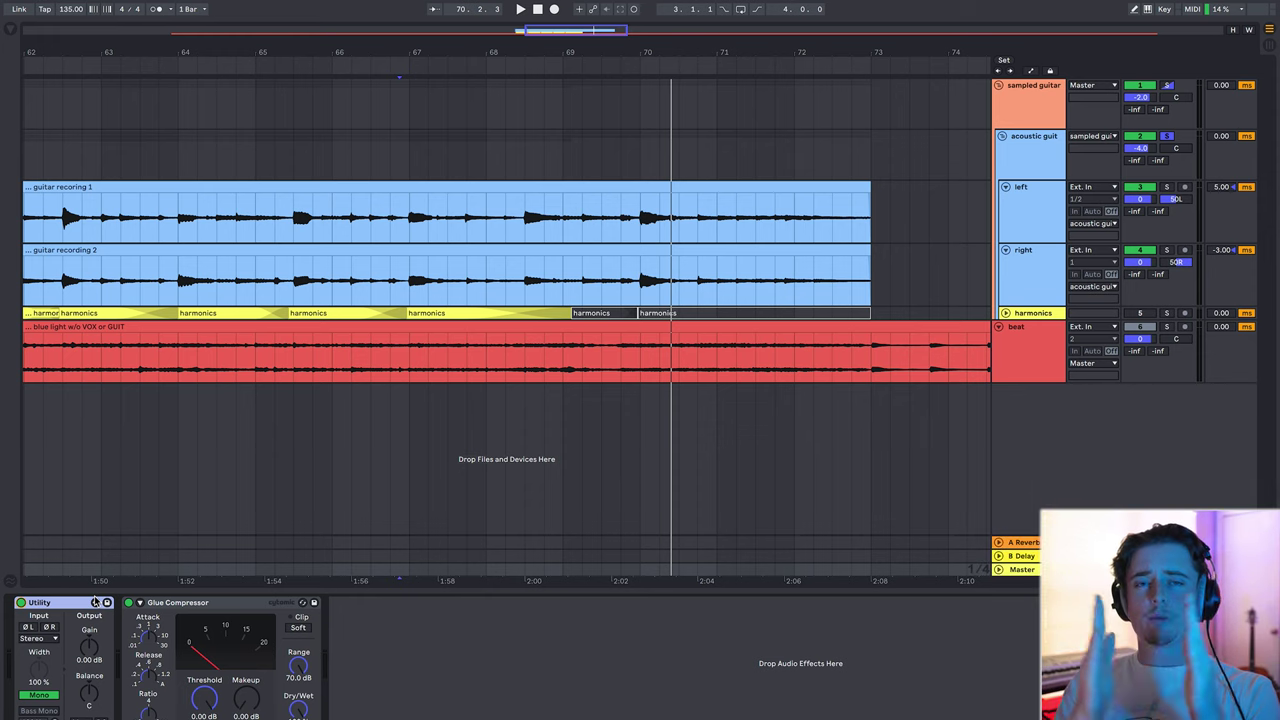
pyautogui.click(1019, 166)
# Load Ozone 9 from Mixing / Mastering onto the acoustic guitar group and set its vectorscope to Lissajous
pyautogui.click(8, 33)
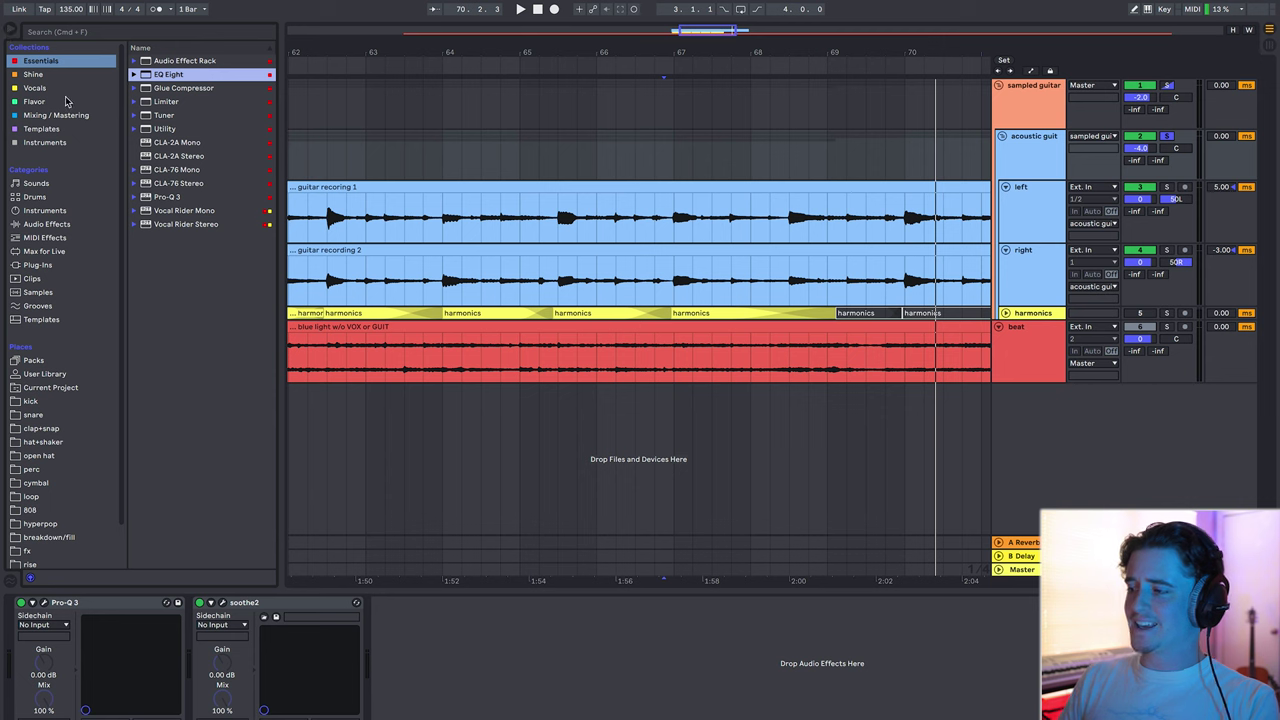
pyautogui.click(45, 116)
pyautogui.click(165, 116)
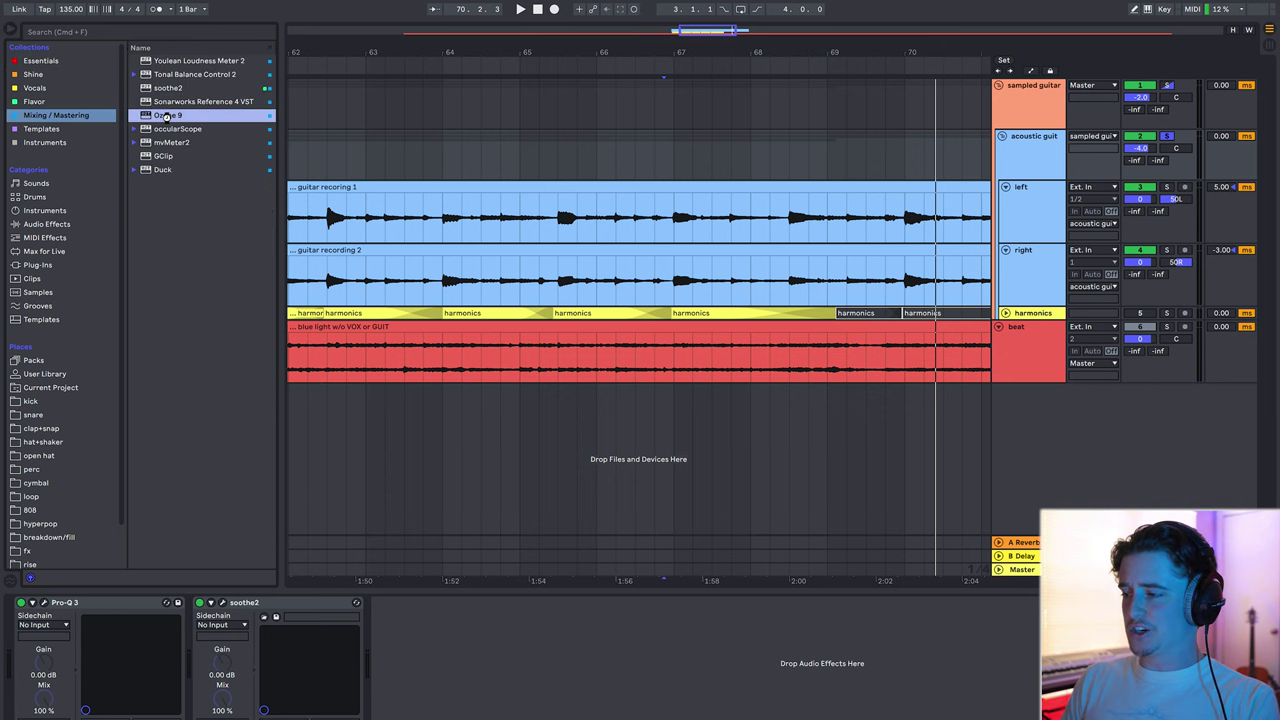
pyautogui.moveTo(460, 671); pyautogui.dragTo(462, 668)
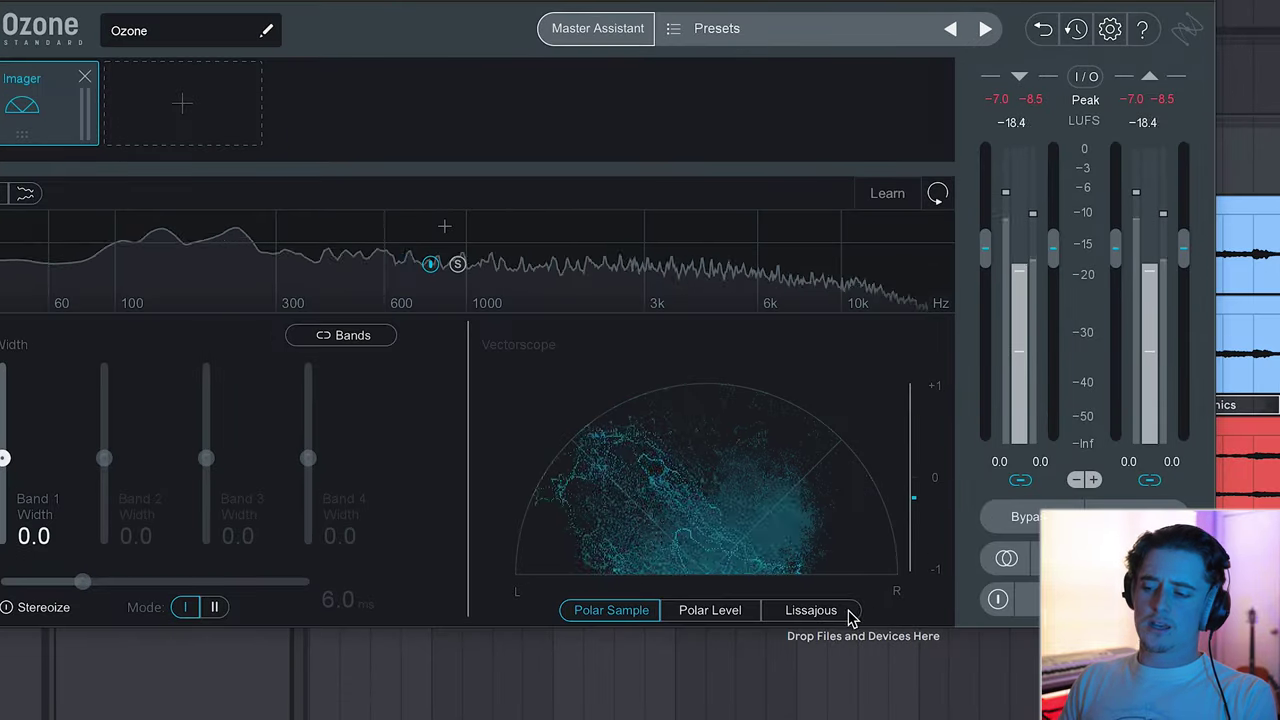
pyautogui.click(812, 610)
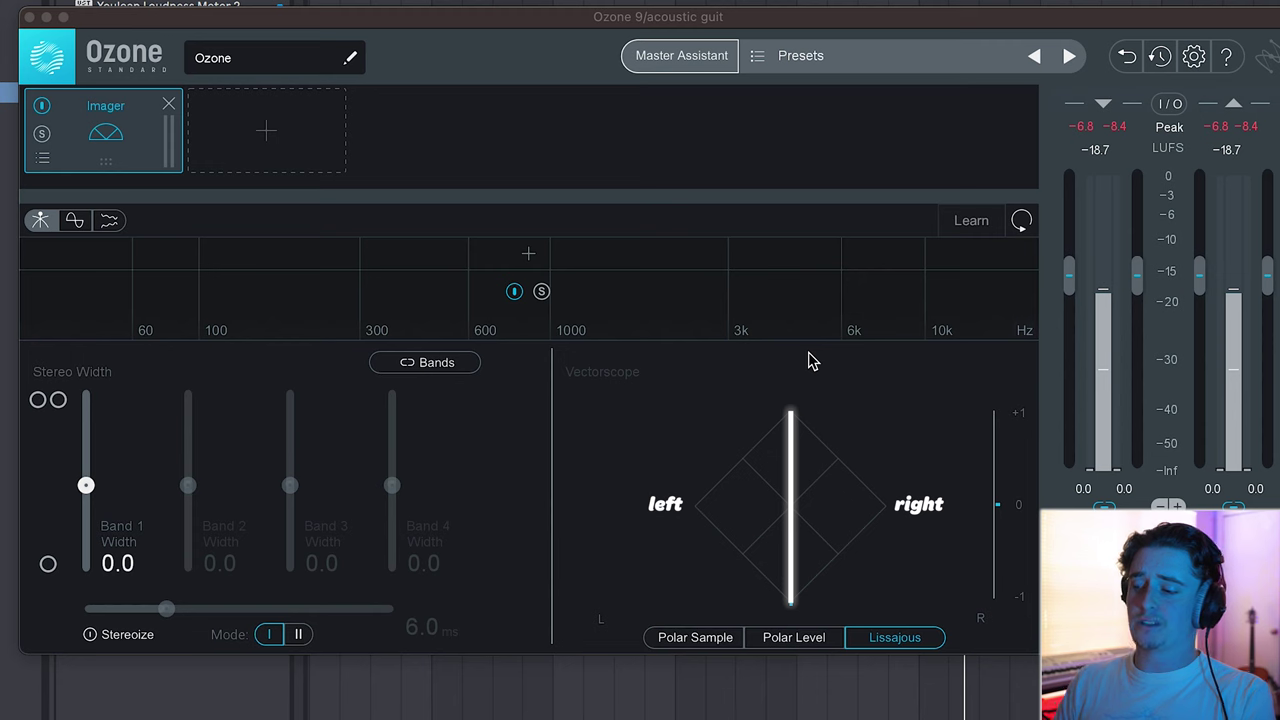
pyautogui.press('space')
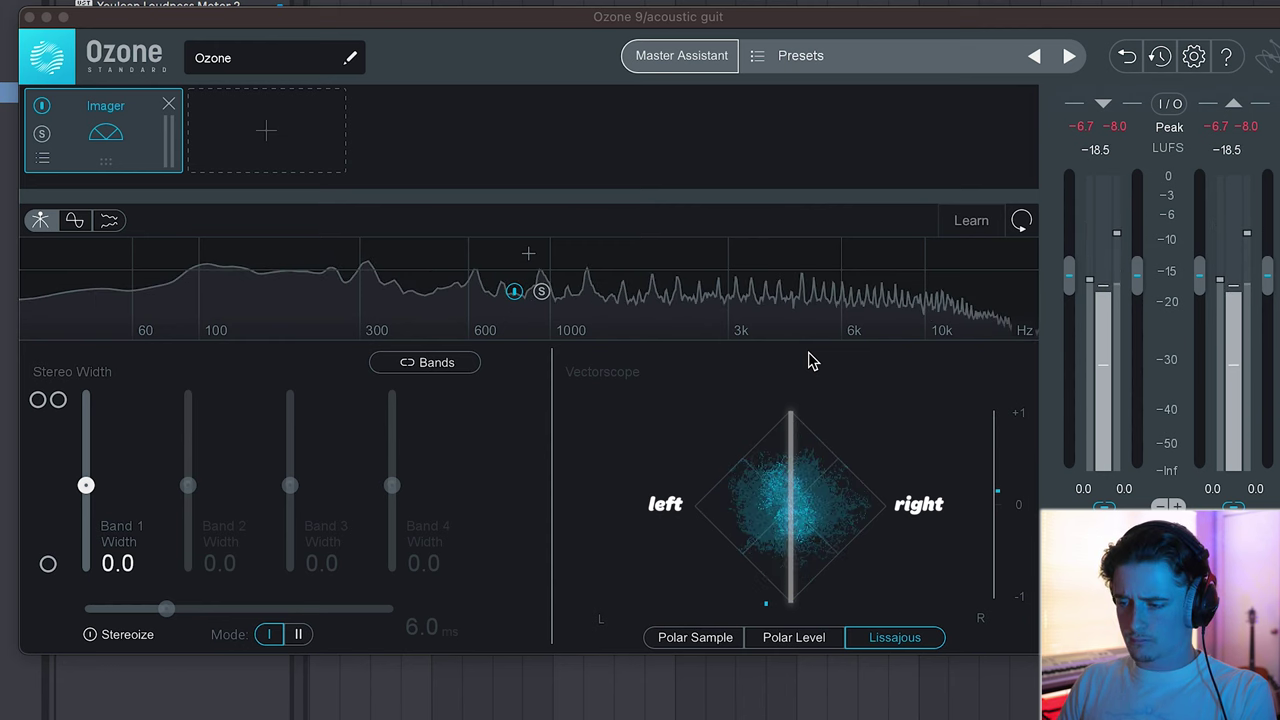
pyautogui.press('space')
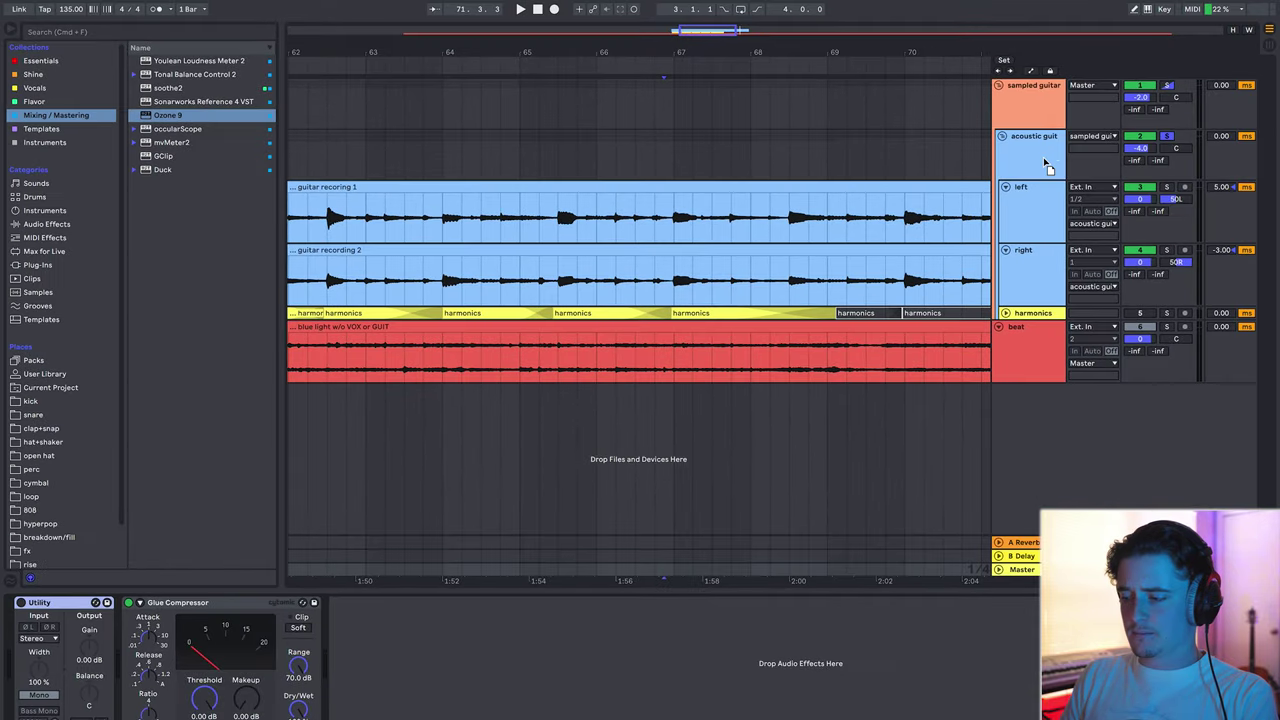
# Show the acoustic guitar group's chain, place a Utility before Ozone 9, and stop playback
pyautogui.click(1048, 168)
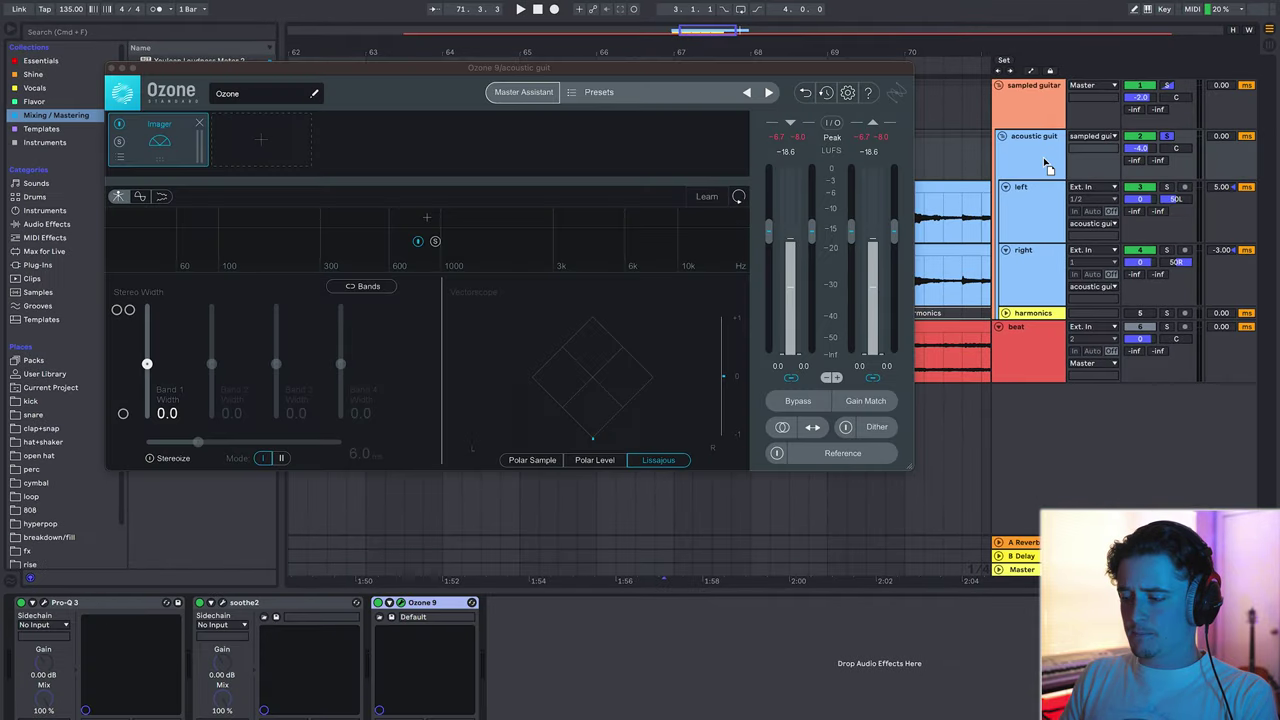
pyautogui.moveTo(390, 663); pyautogui.dragTo(378, 605)
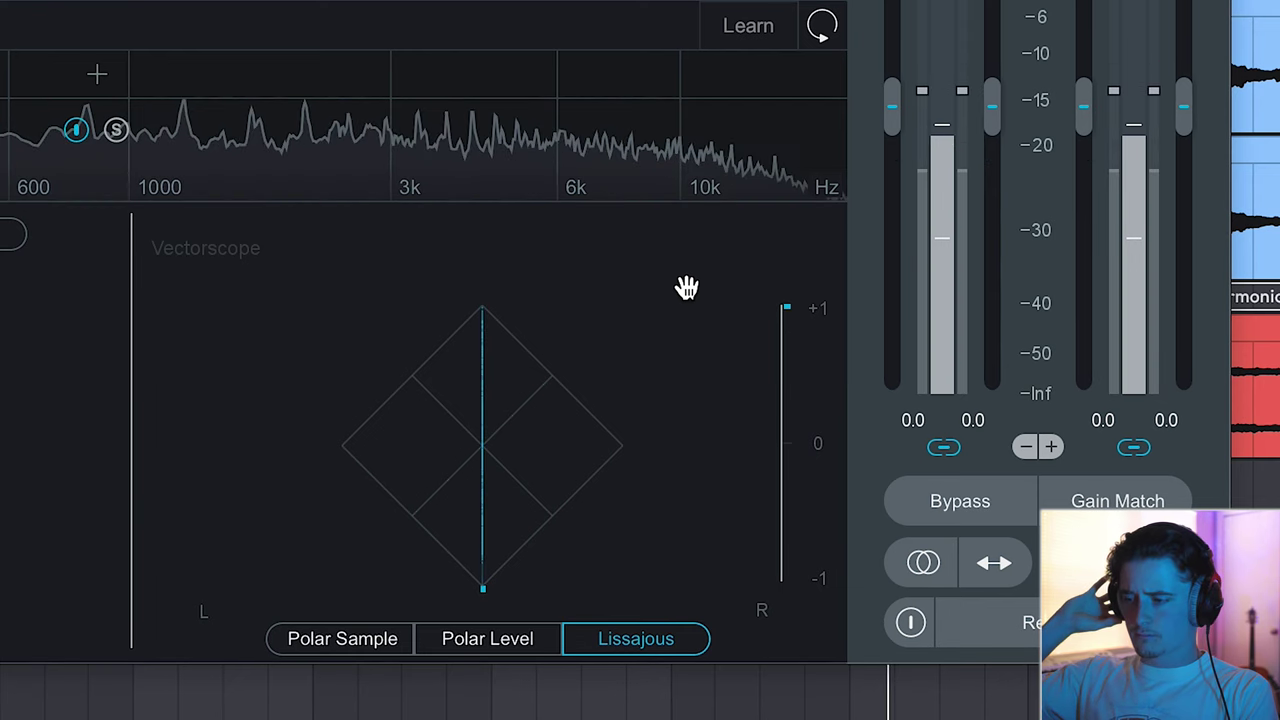
pyautogui.press('space')
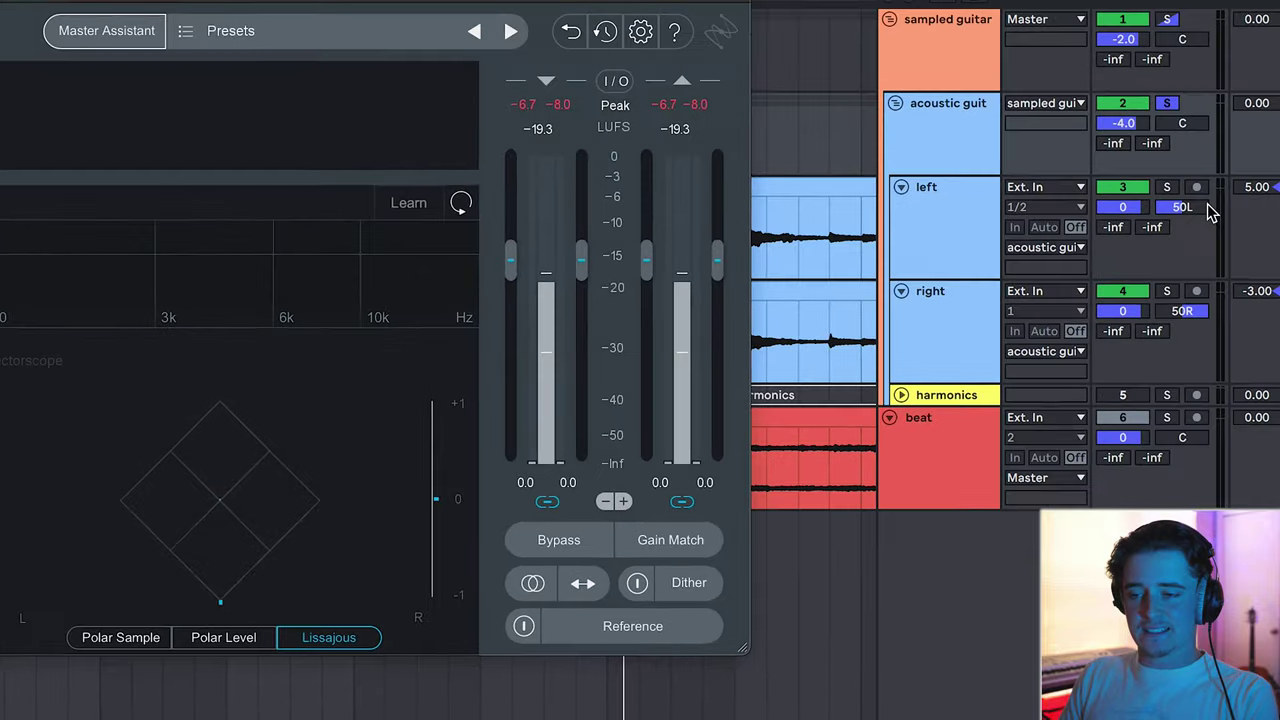
# Lower the left guitar track's pan from 50L and restart playback to watch the vectorscope
pyautogui.click(1186, 208)
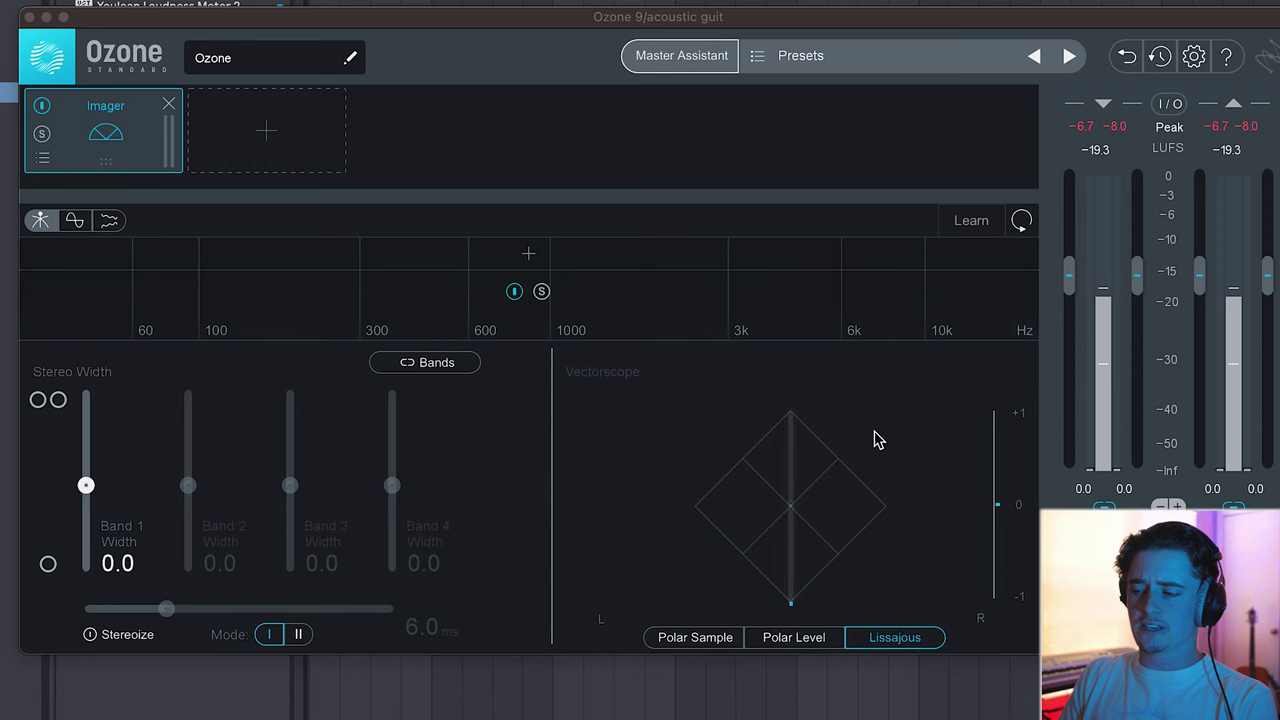
pyautogui.press('space')
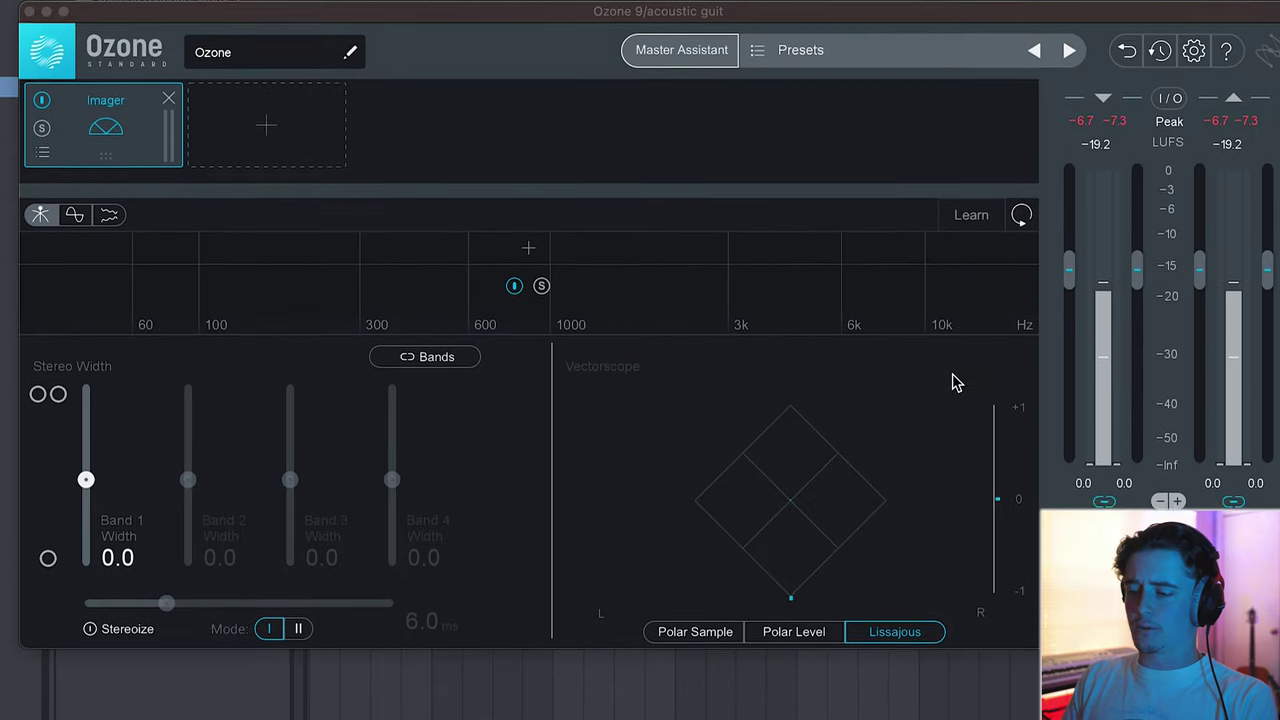
# Restart playback to check the 25L/25R guitars on Ozone's Lissajous vectorscope
pyautogui.press('space')
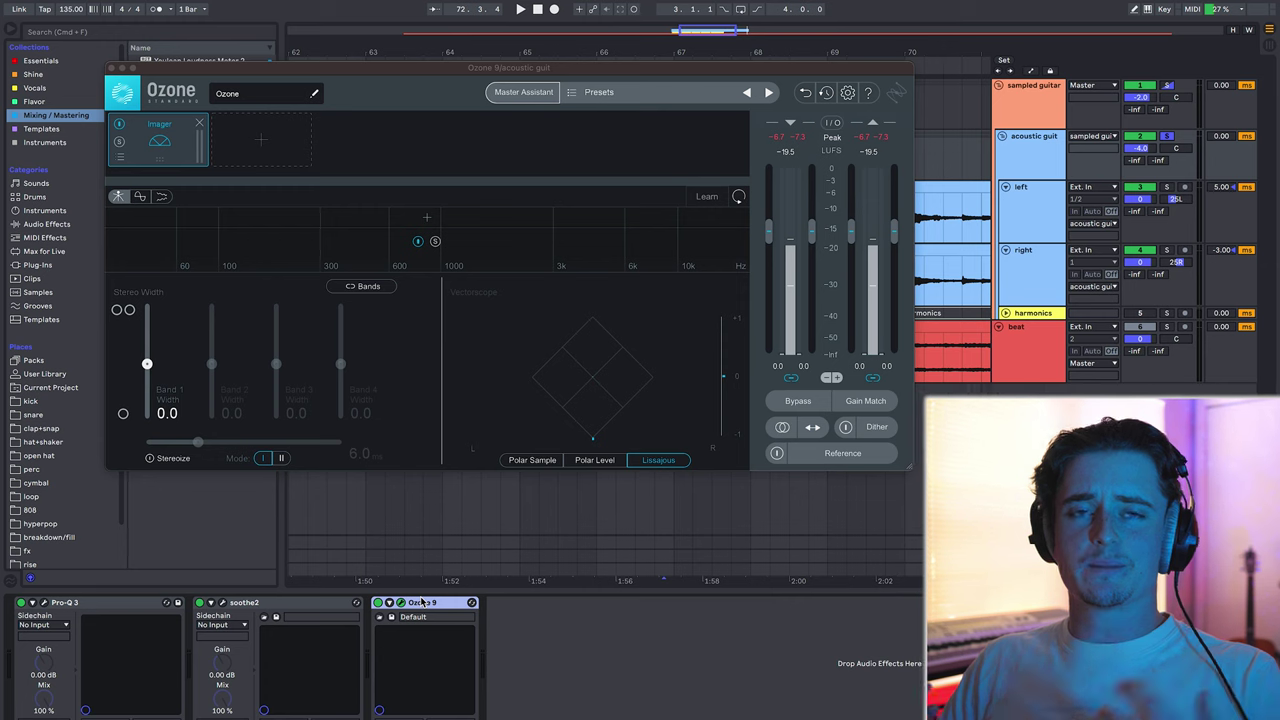
# Close Ozone 9, then expand the harmonics track and select its first clip
pyautogui.click(122, 68)
pyautogui.scroll(-5, 614, 206)
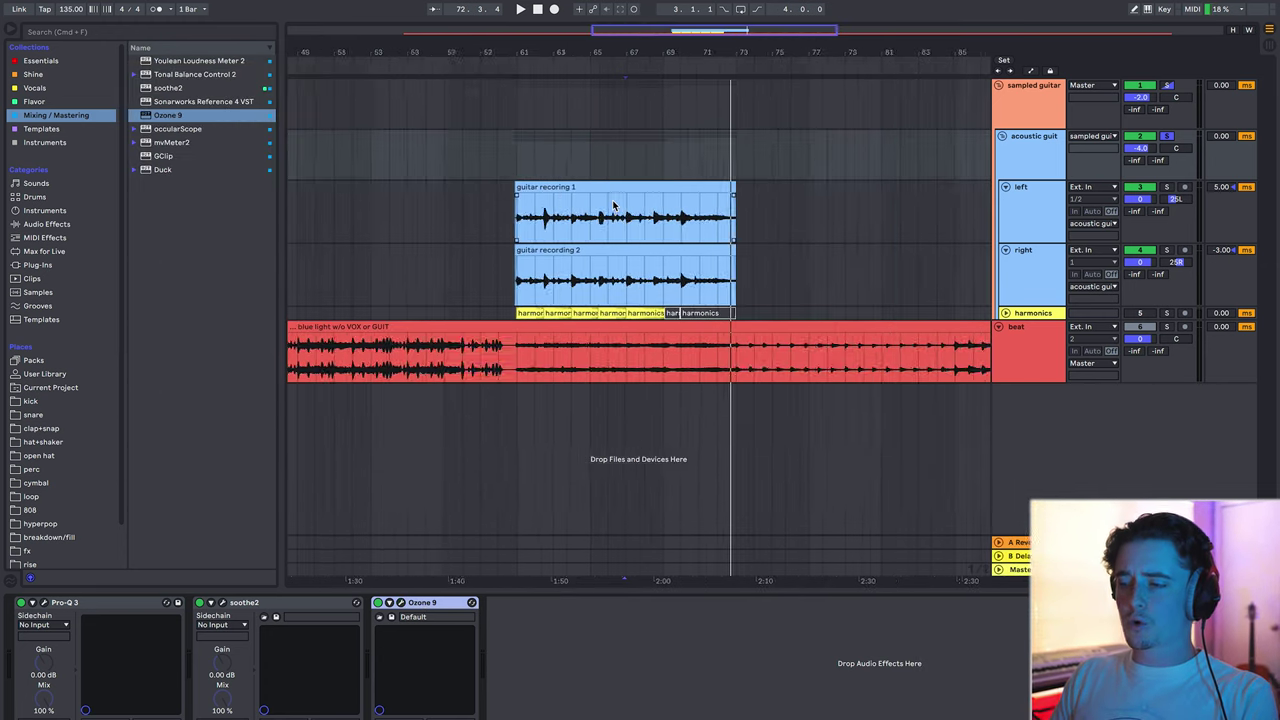
pyautogui.click(1147, 316)
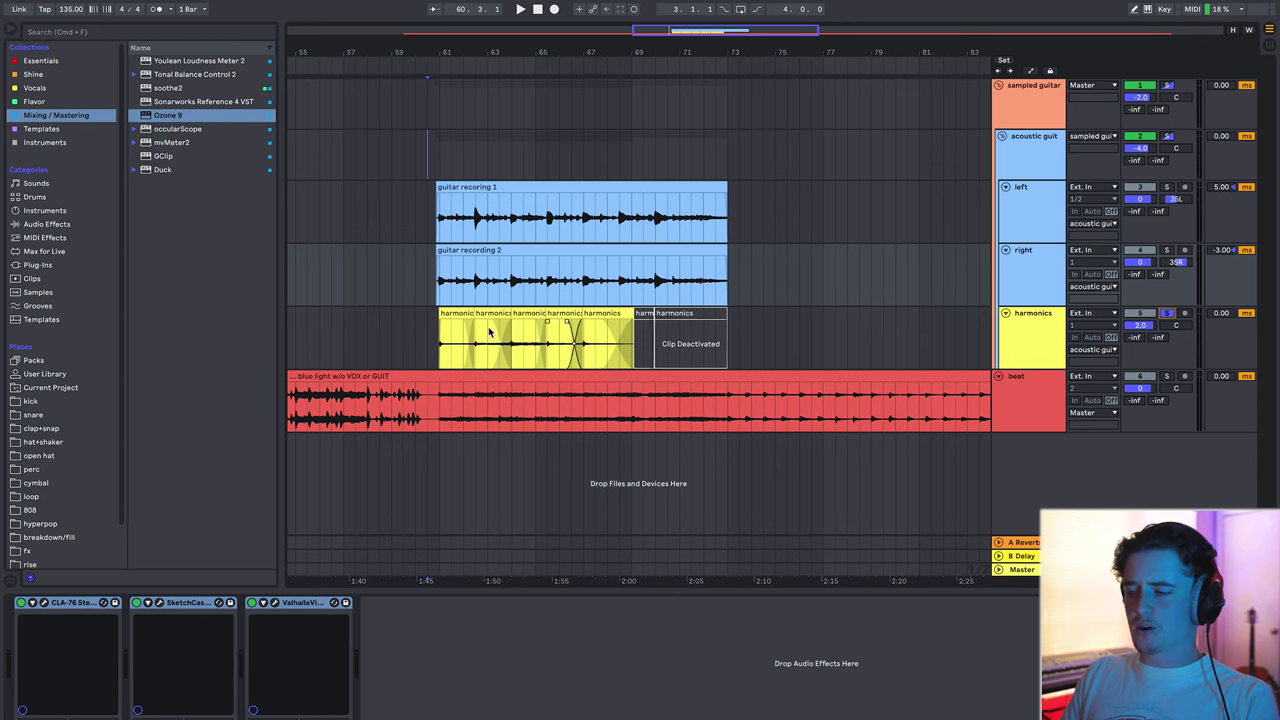
pyautogui.click(458, 313)
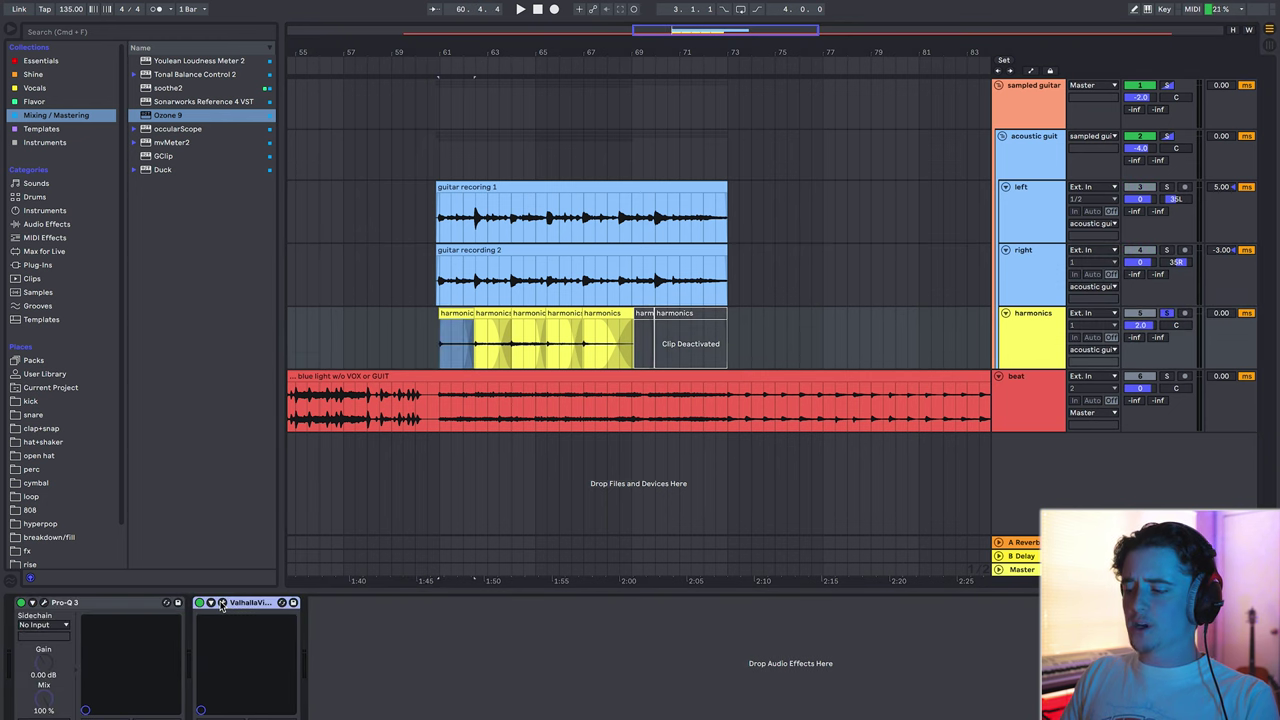
# Check the harmonics ValhallaVintageVerb, play the harmonics section, then solo the acoustic guitar group
pyautogui.click(222, 603)
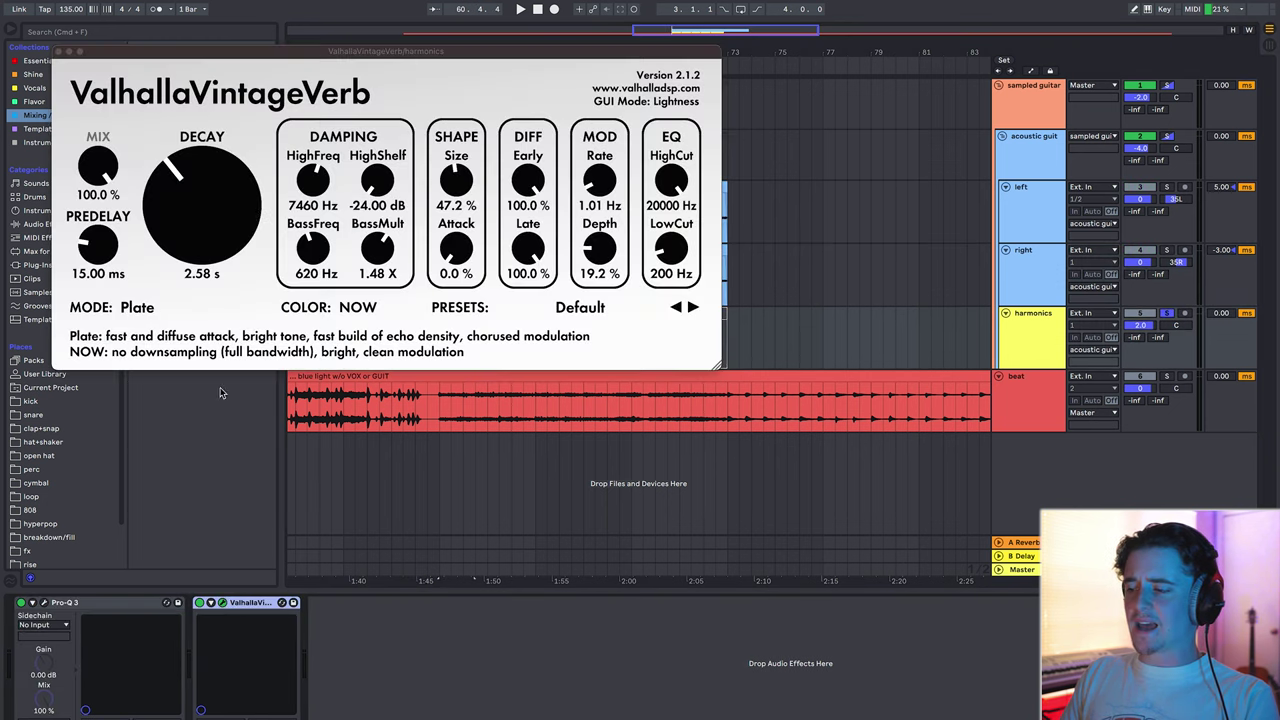
pyautogui.click(58, 55)
pyautogui.press('space')
pyautogui.scroll(5, 437, 345)
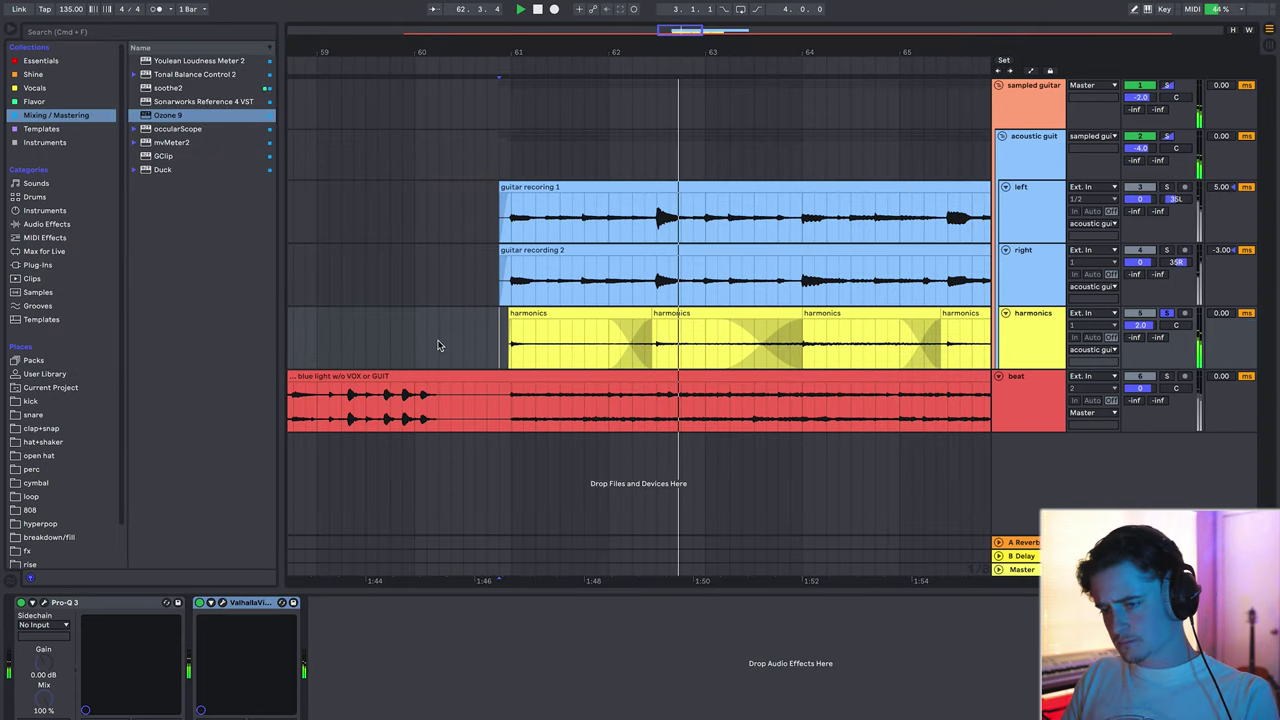
pyautogui.scroll(-3, 883, 254)
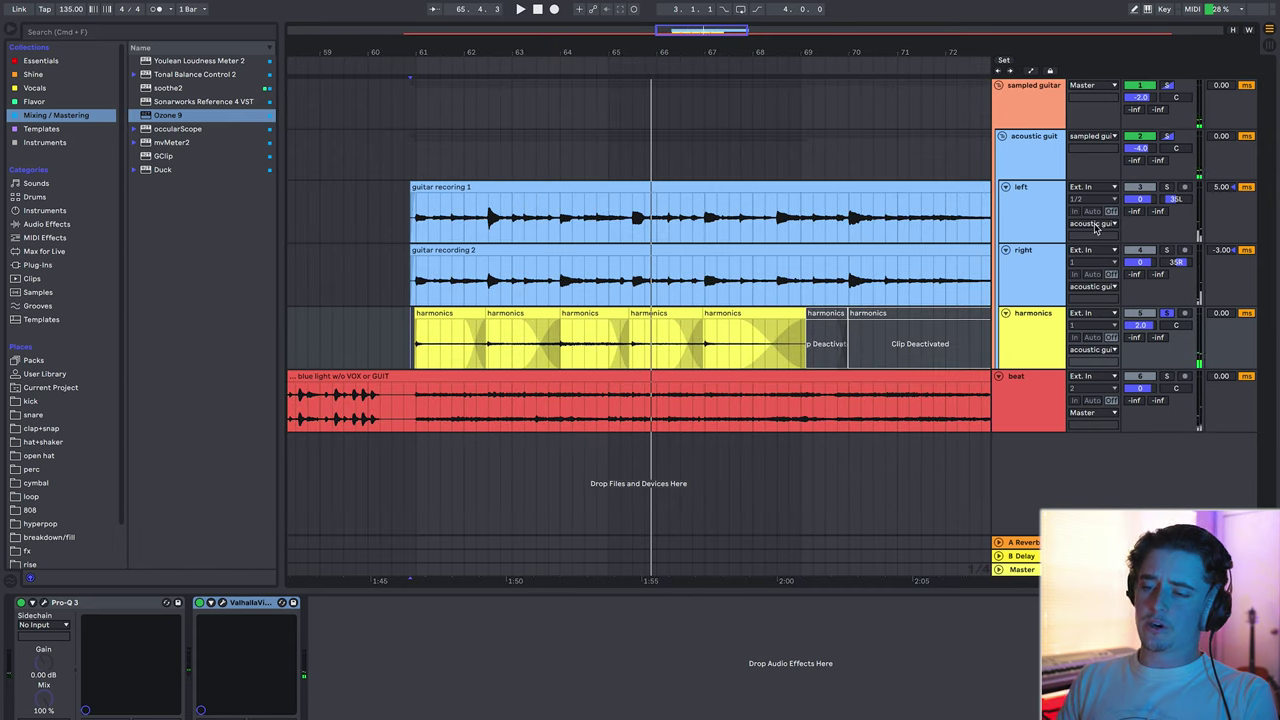
pyautogui.click(1166, 137)
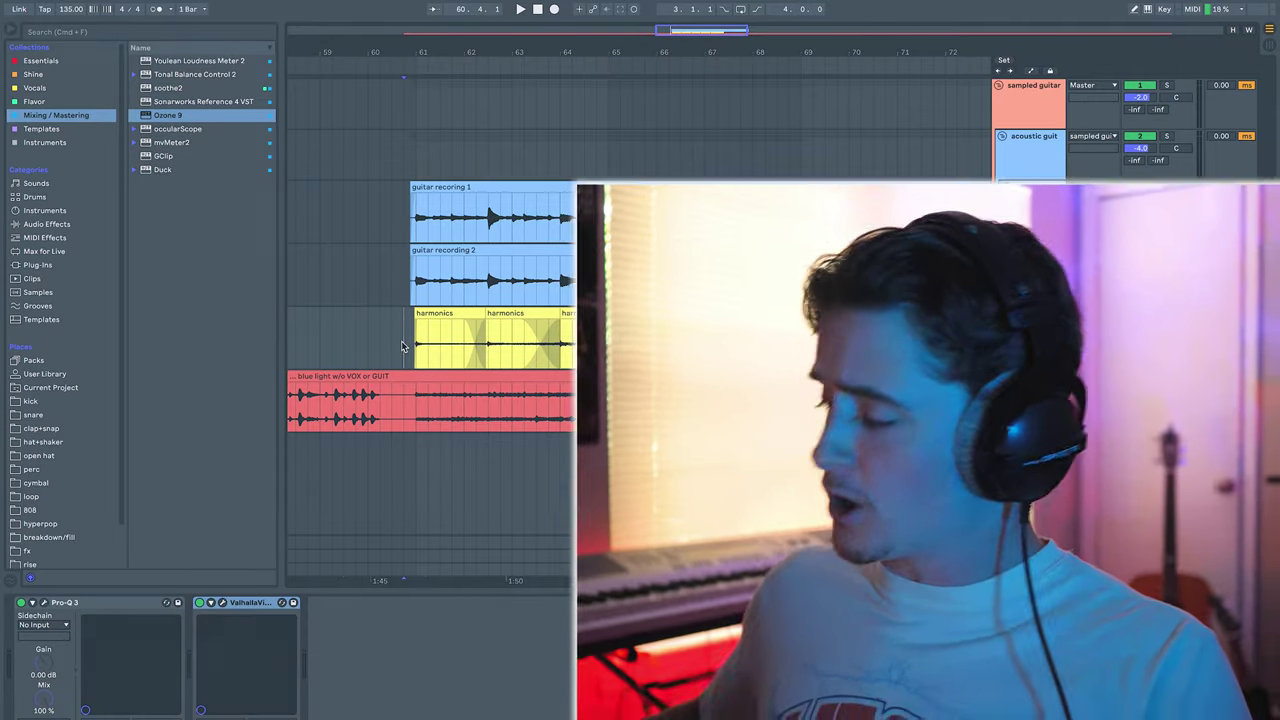
# Select the acoustic guitar group to display its Pro-Q 3 and soothe2 chain
pyautogui.click(379, 194)
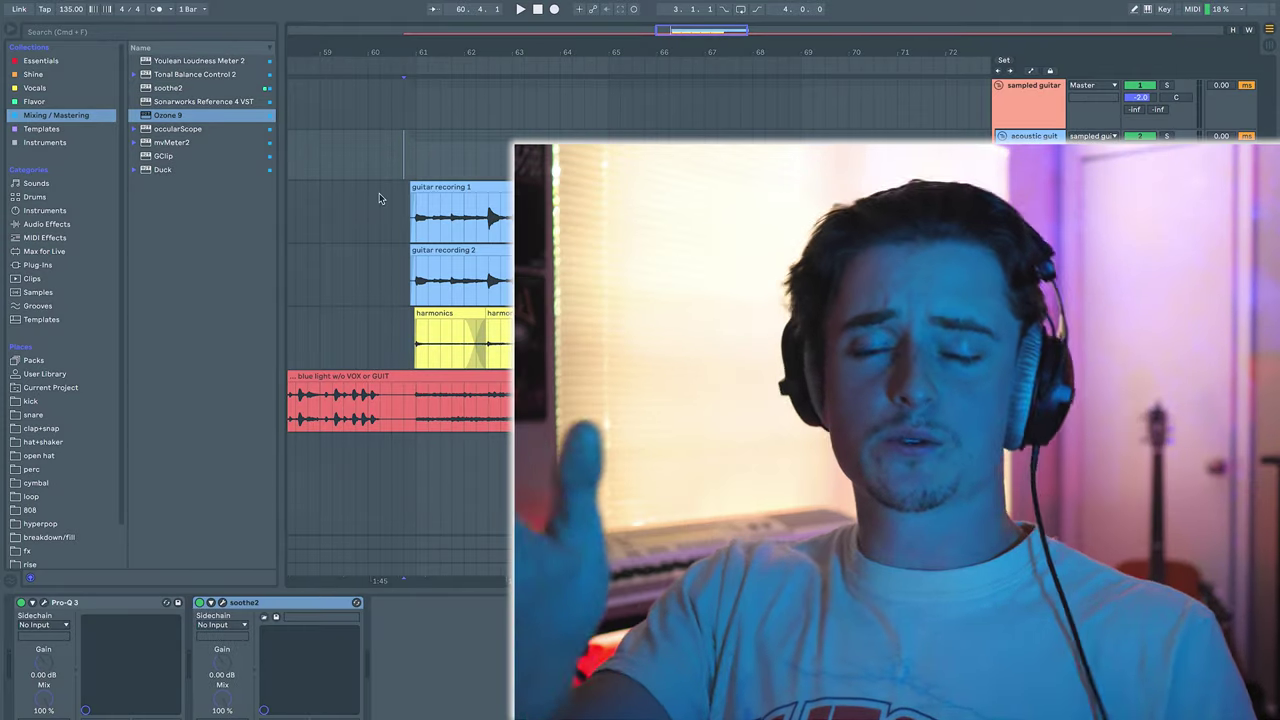